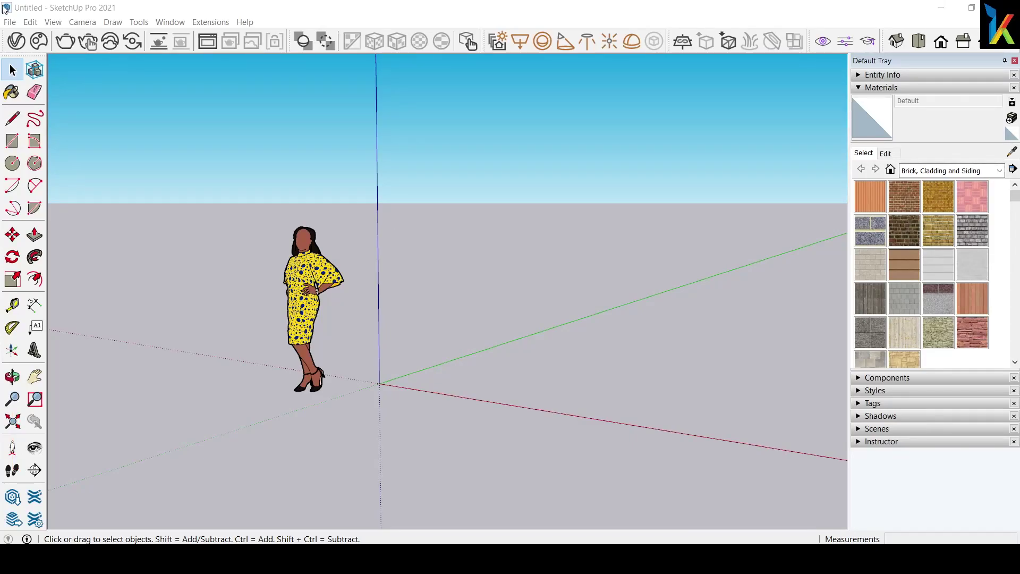
# Import the Hand Drawing floor-plan photo into the model.
pyautogui.click(9, 24)
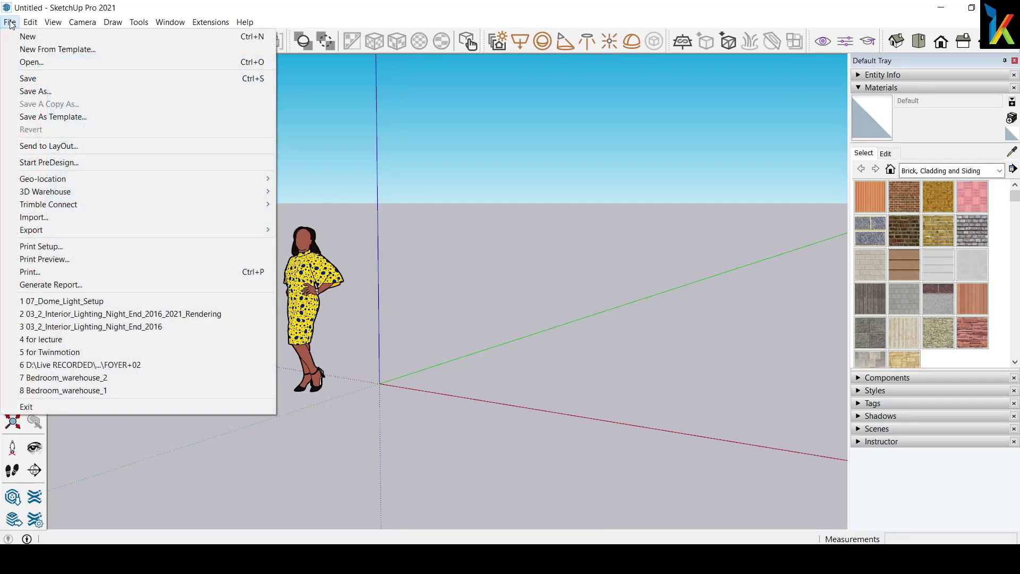
pyautogui.click(37, 216)
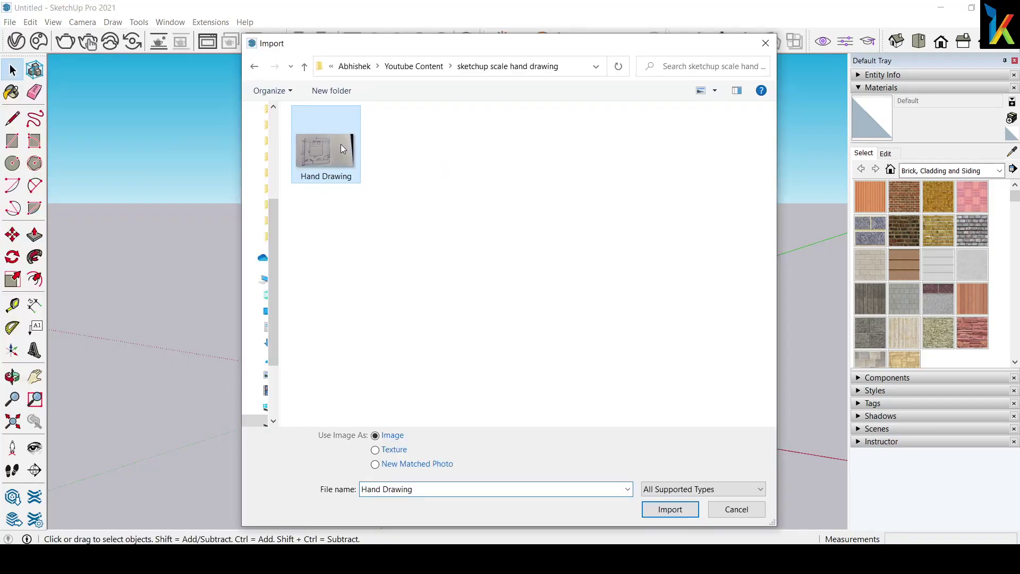
pyautogui.click(670, 509)
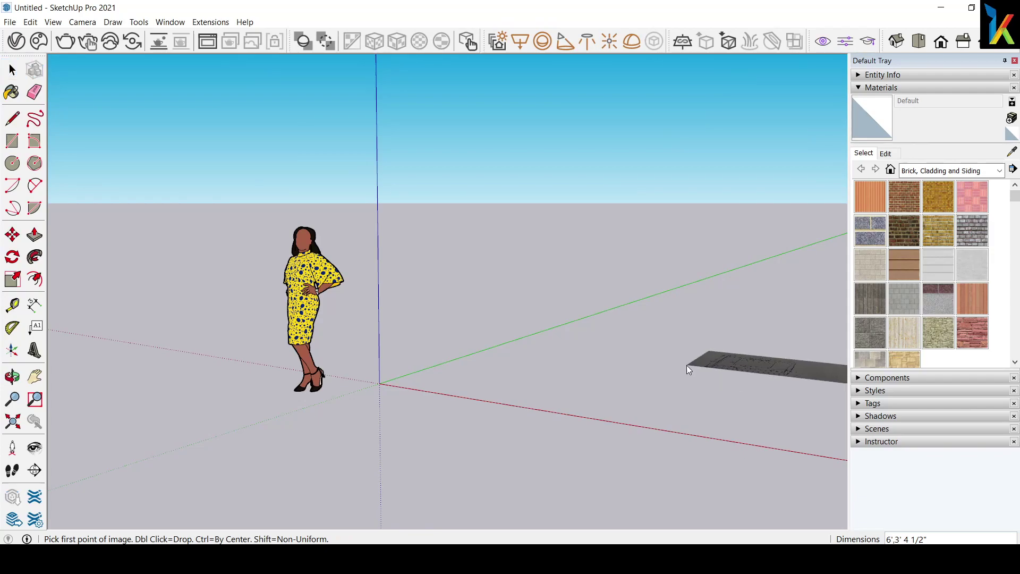
# Tilt the view toward the ground and pin the image's first corner at the origin.
pyautogui.moveTo(406, 399); pyautogui.dragTo(510, 520, button='middle')
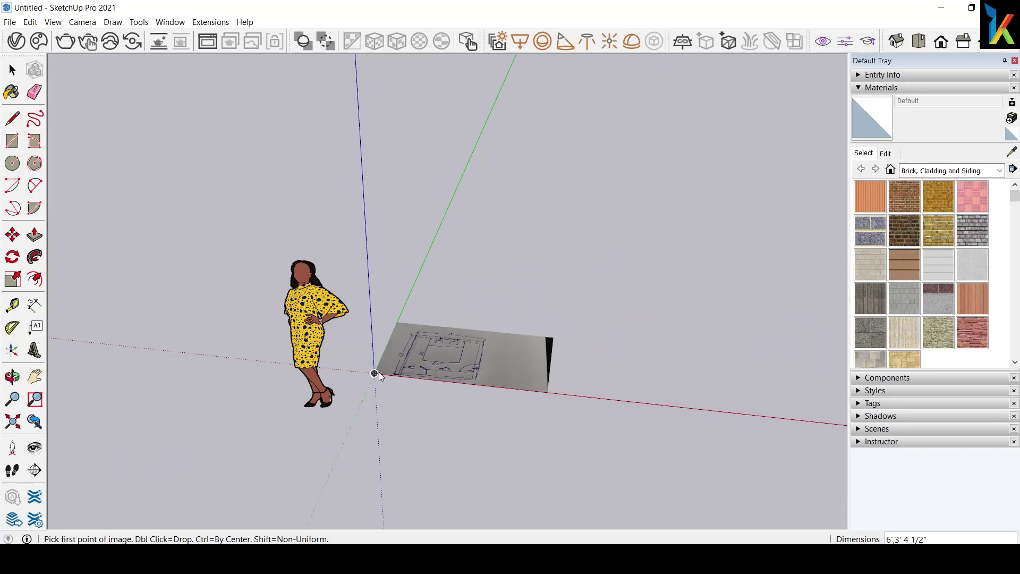
pyautogui.scroll(3, 415, 358)
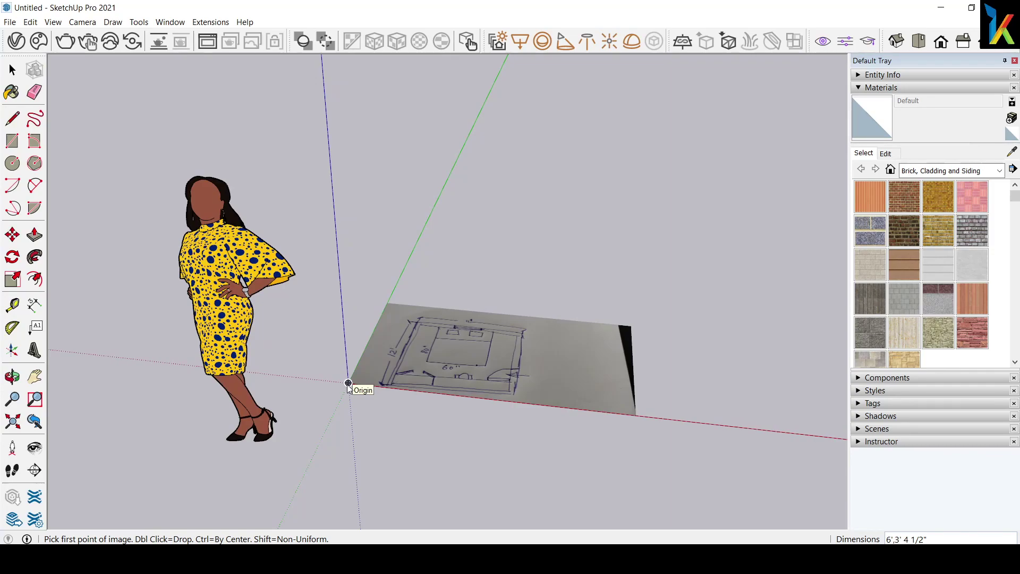
pyautogui.click(348, 382)
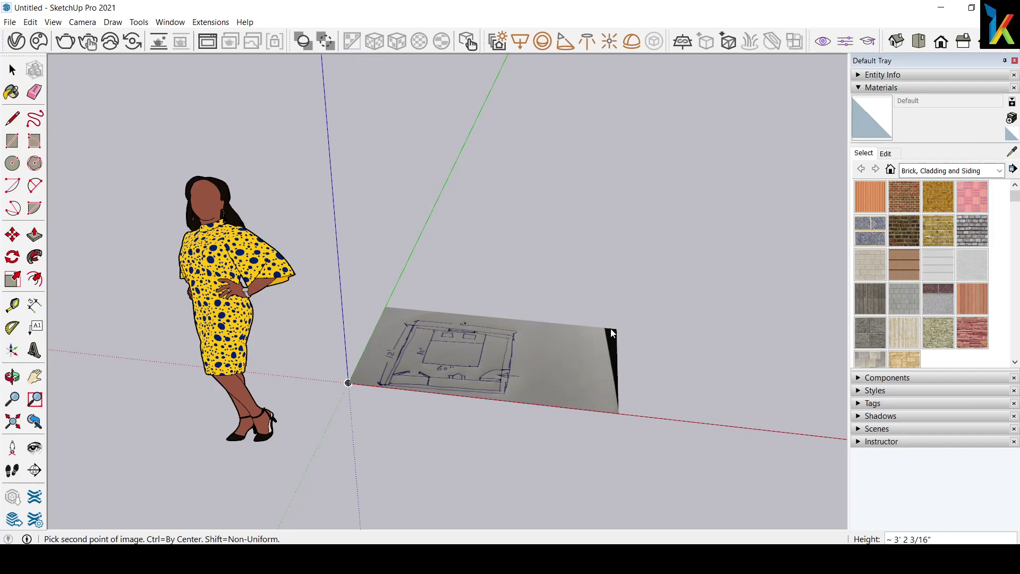
# Cancel the image placement and view the model from the Top in Parallel Projection.
pyautogui.press('Escape')
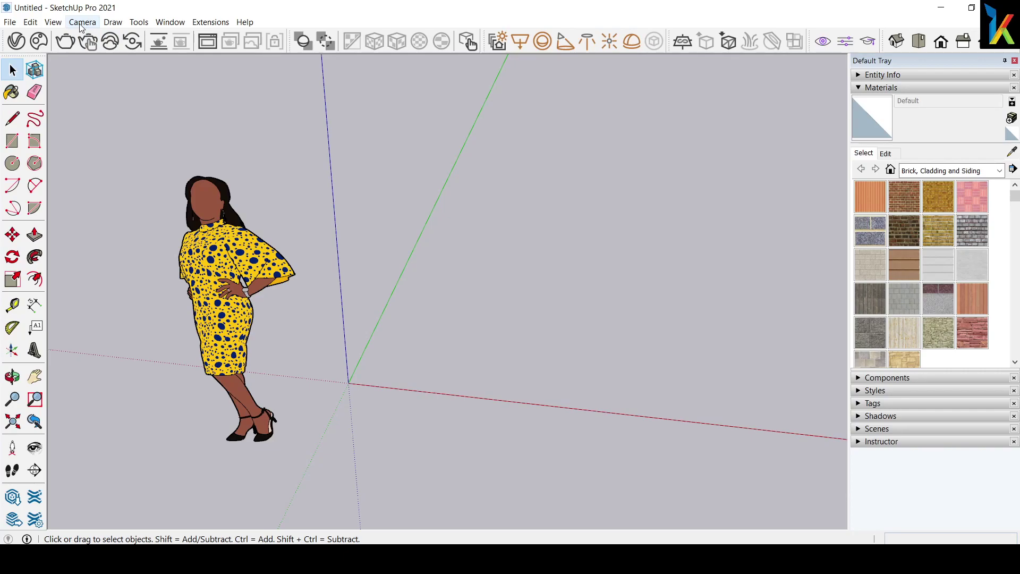
pyautogui.click(81, 24)
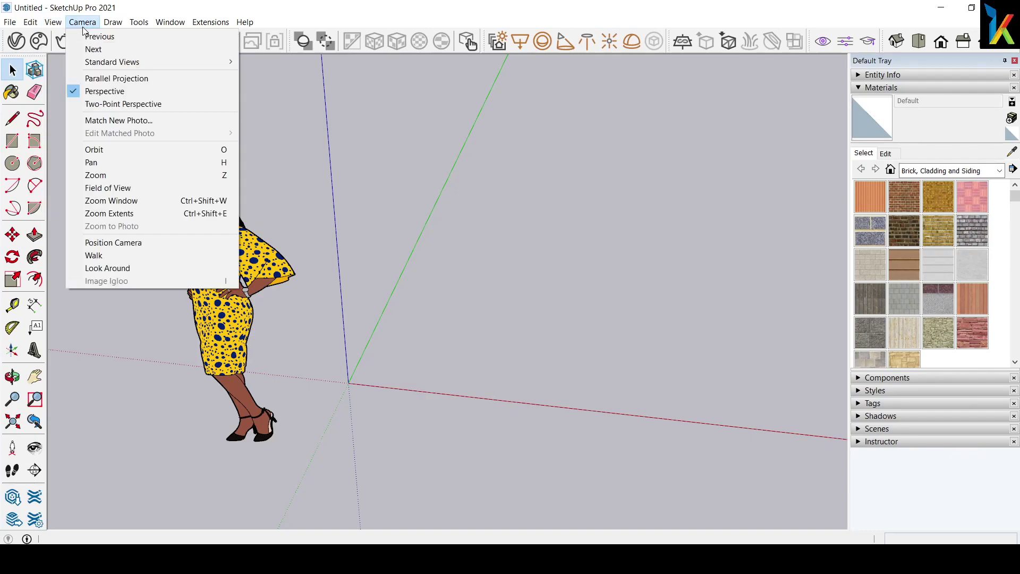
pyautogui.click(128, 83)
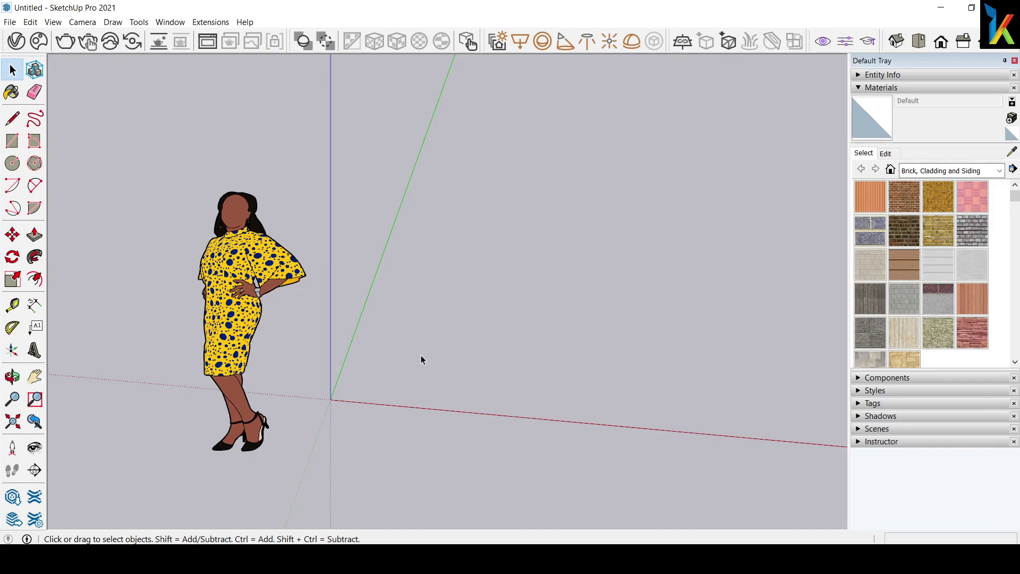
pyautogui.click(917, 43)
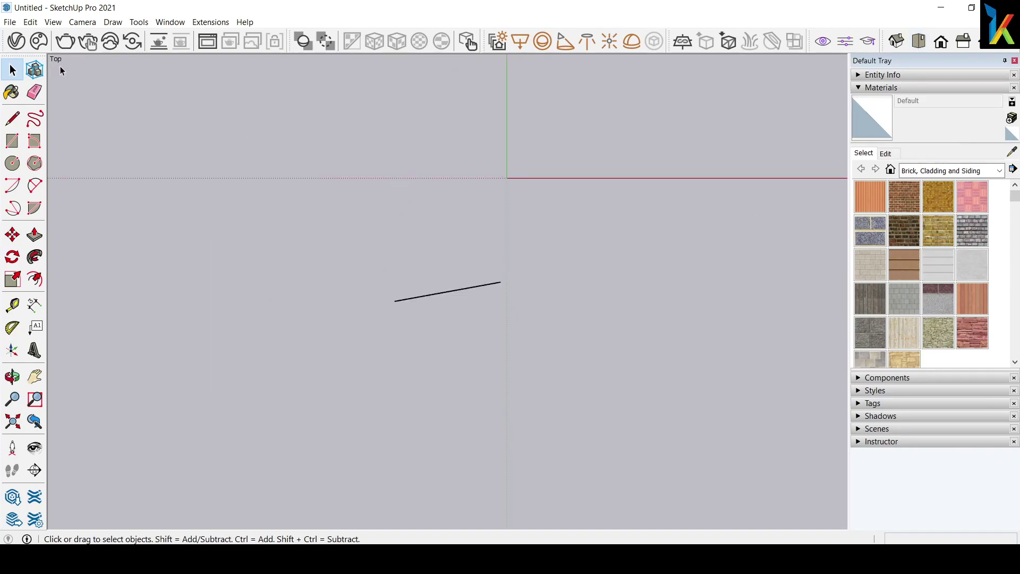
# Cycle through the Front, Top and Right views, ending on Top.
pyautogui.click(940, 42)
pyautogui.click(918, 41)
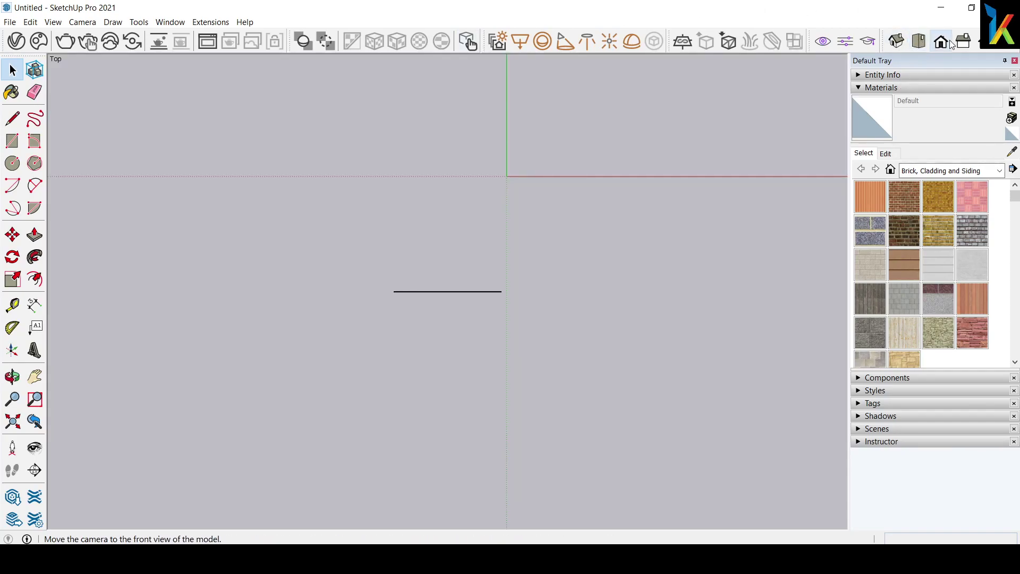
pyautogui.click(963, 41)
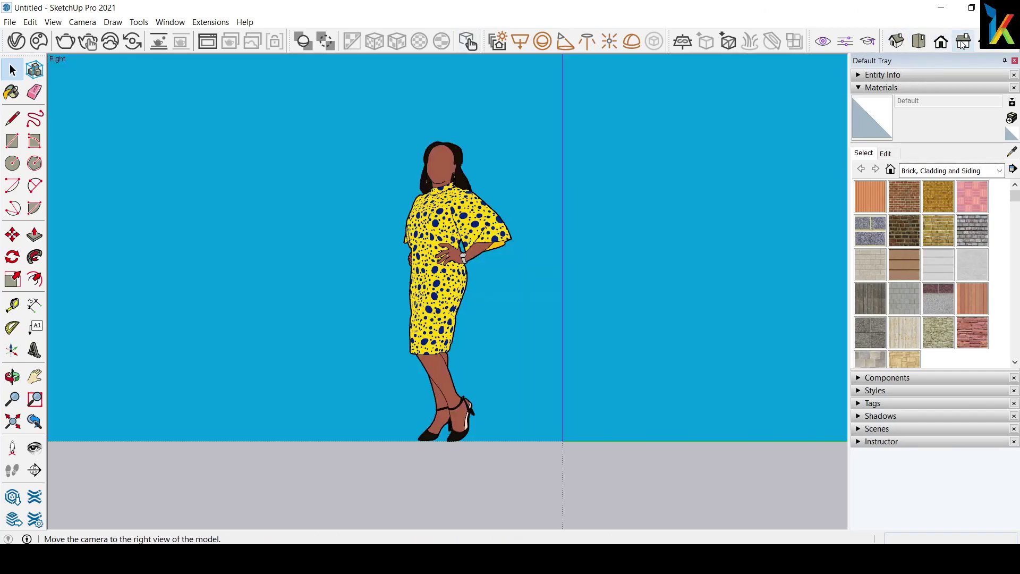
pyautogui.click(919, 41)
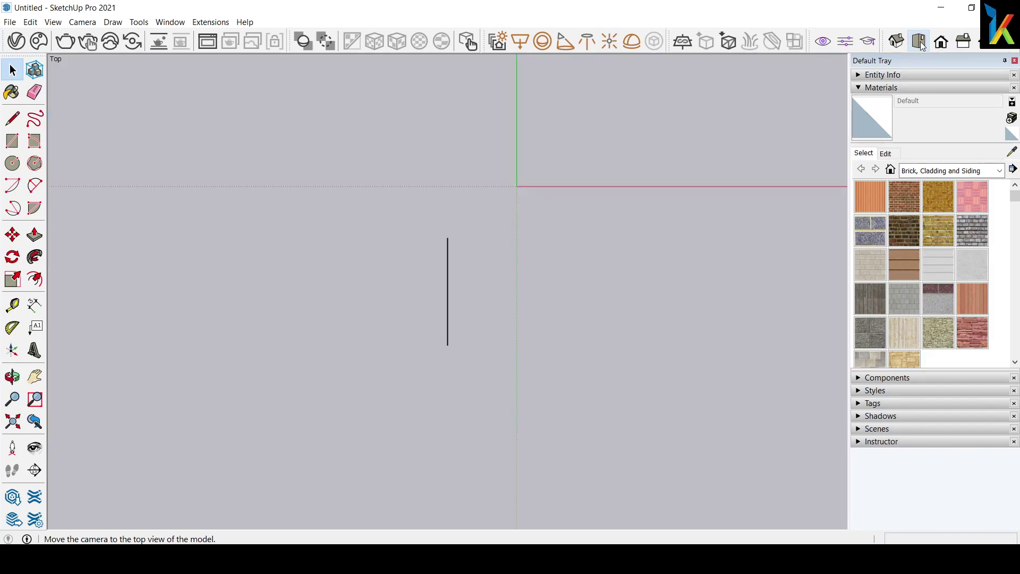
# Box-select the stray vertical line and pan so the origin sits lower left.
pyautogui.moveTo(474, 368); pyautogui.dragTo(424, 311)
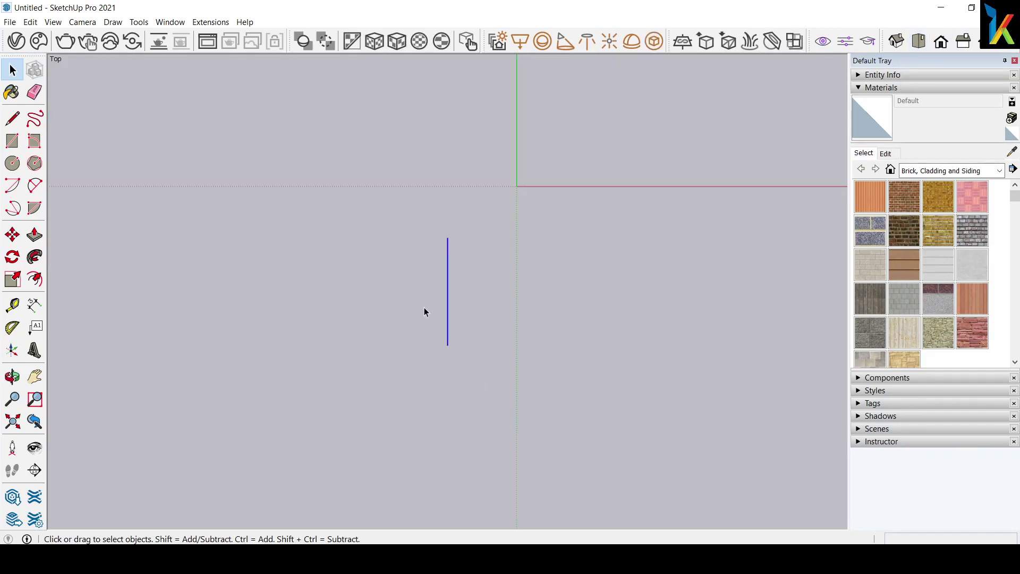
pyautogui.moveTo(466, 386); pyautogui.dragTo(418, 299)
pyautogui.keyDown('shift'); pyautogui.moveTo(568, 232); pyautogui.dragTo(473, 285, button='middle'); pyautogui.keyUp('shift')
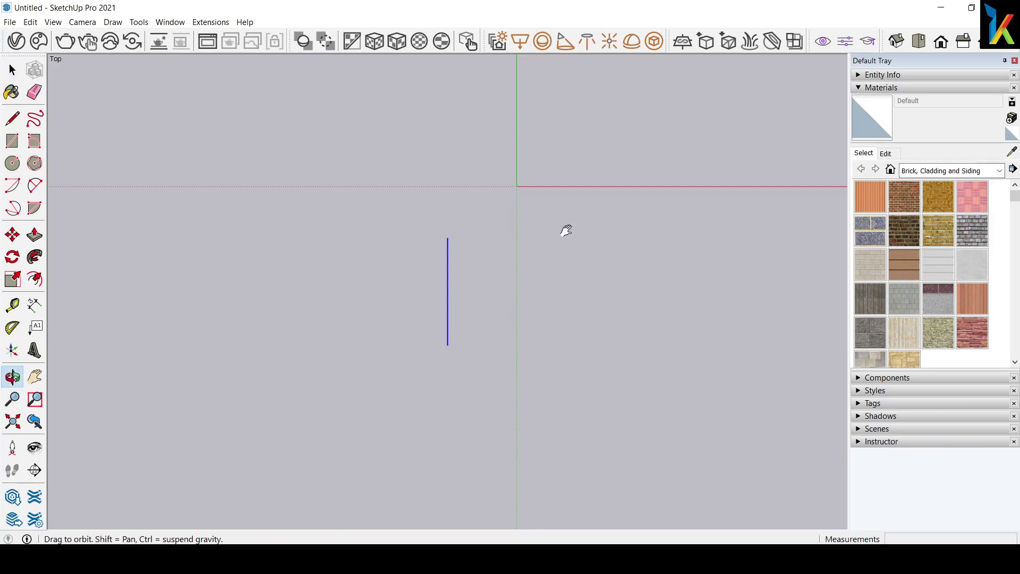
pyautogui.click(34, 376)
pyautogui.moveTo(472, 221)
pyautogui.mouseDown()
pyautogui.moveTo(346, 328)
pyautogui.moveTo(259, 380)
pyautogui.mouseUp()
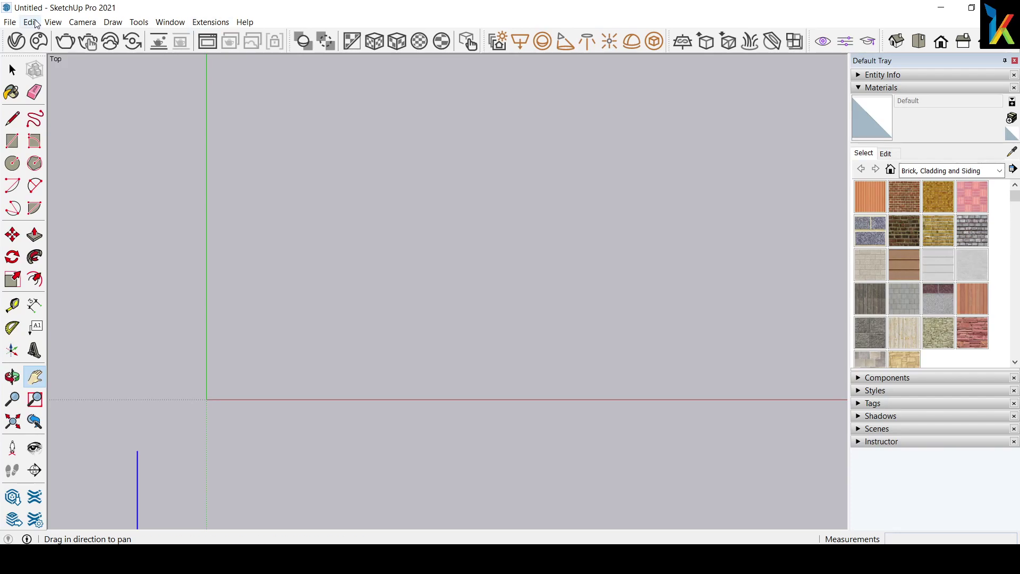
# Import the Hand Drawing image, keeping the All Supported Types file filter.
pyautogui.click(15, 24)
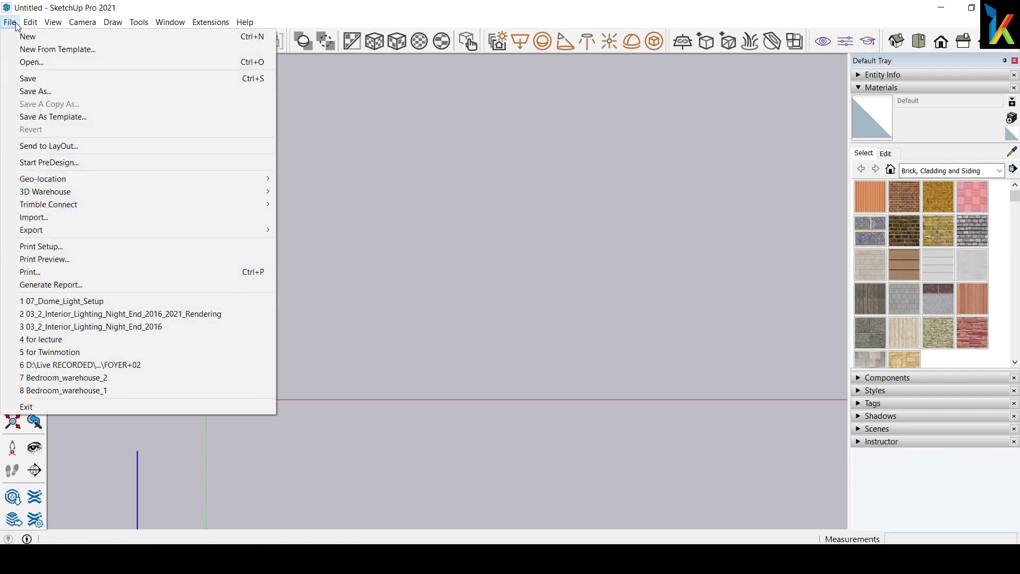
pyautogui.click(36, 217)
pyautogui.click(316, 165)
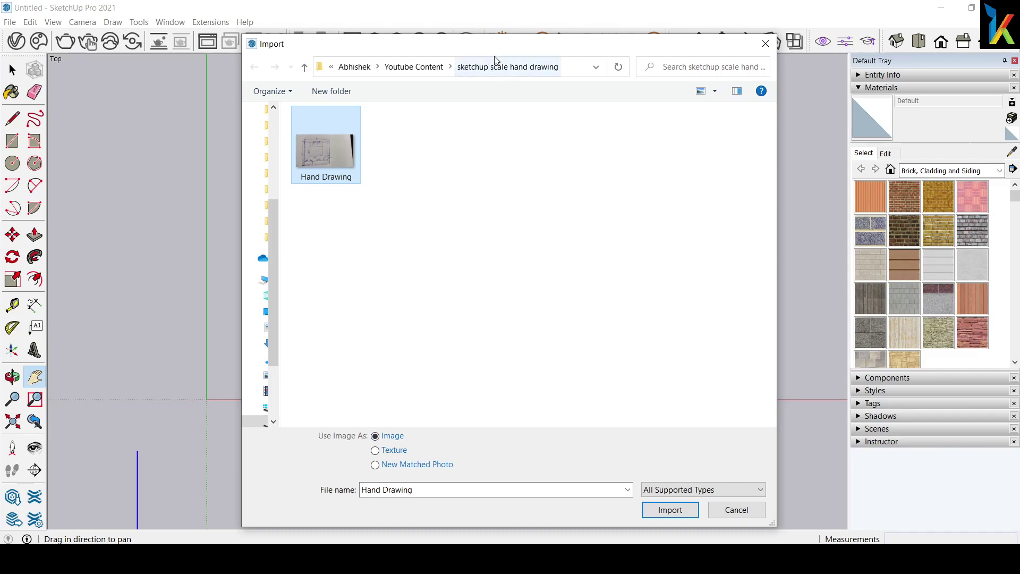
pyautogui.moveTo(493, 50); pyautogui.dragTo(459, 31)
pyautogui.click(689, 473)
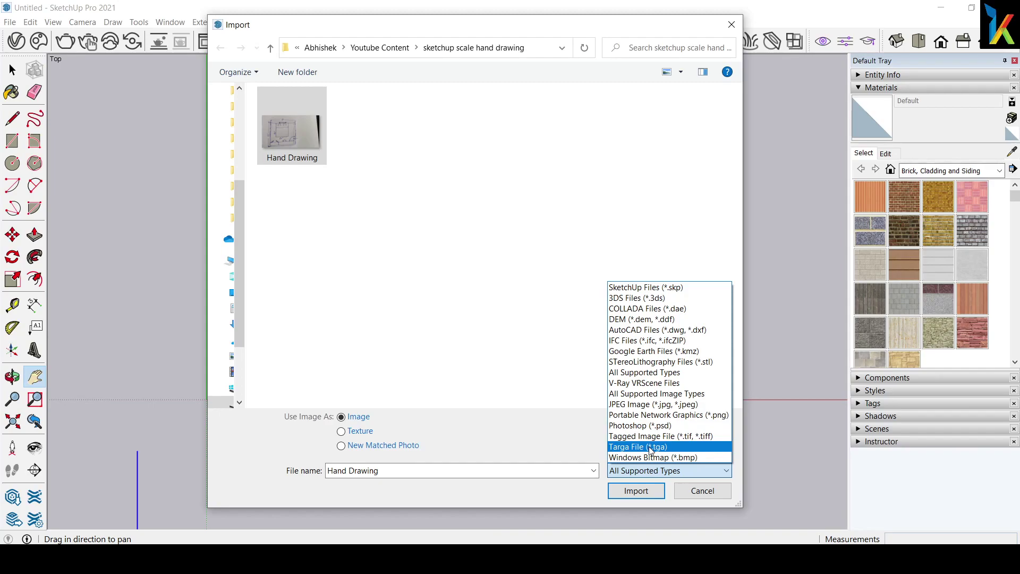
pyautogui.click(267, 446)
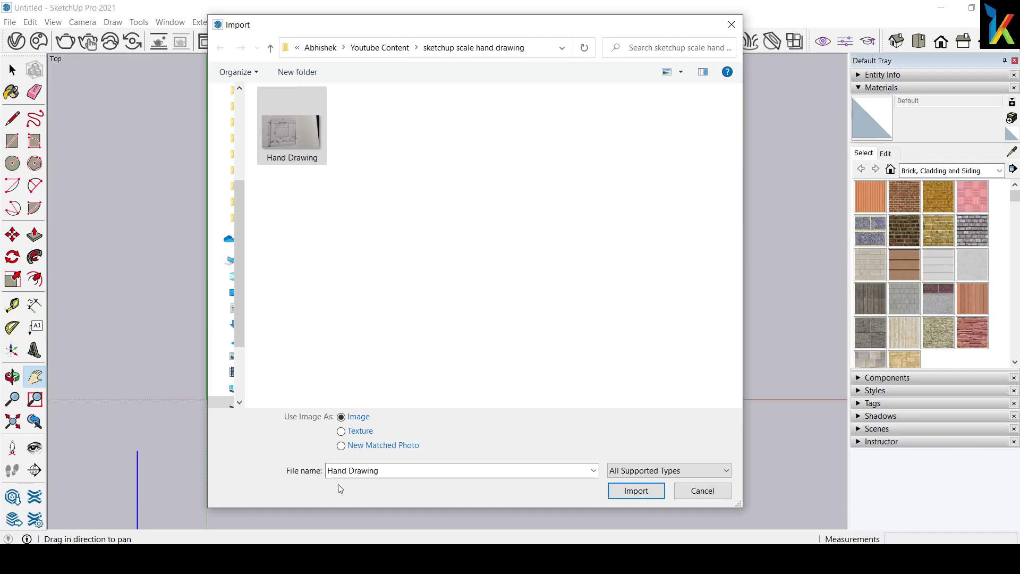
pyautogui.click(624, 497)
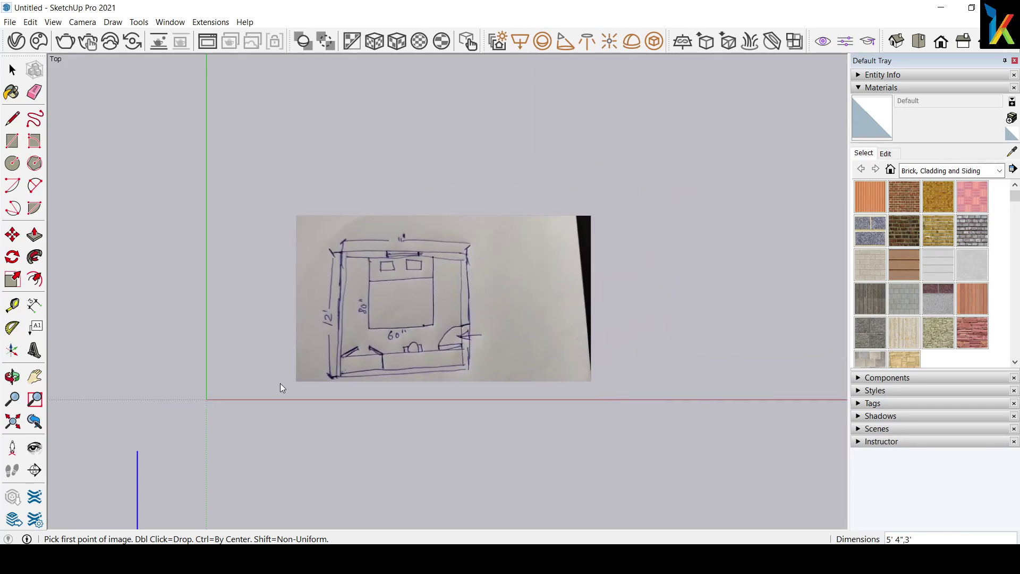
# Place the sketch's corner at the origin with a 10-foot width.
pyautogui.click(207, 399)
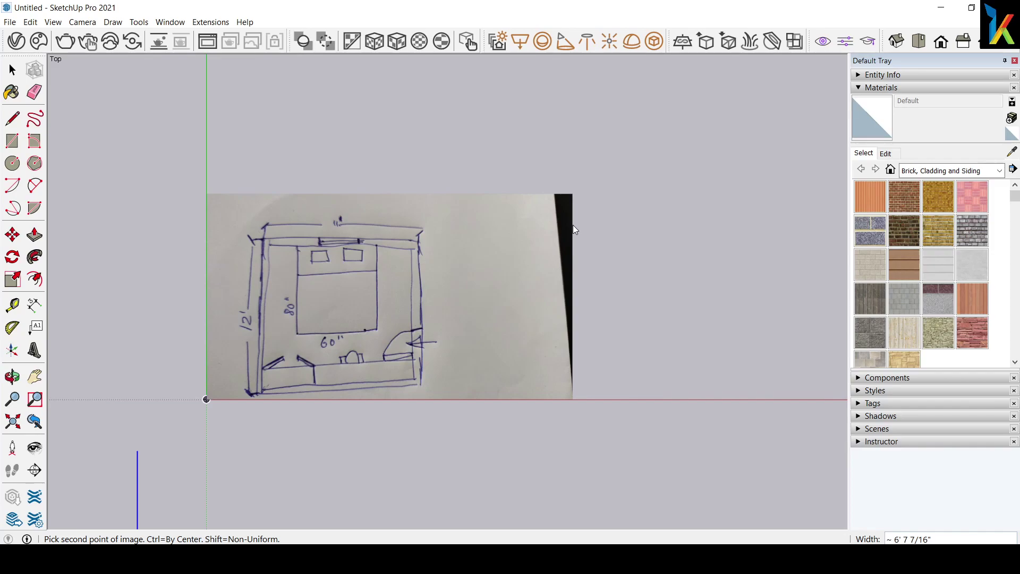
pyautogui.write('10')
pyautogui.press('Return')
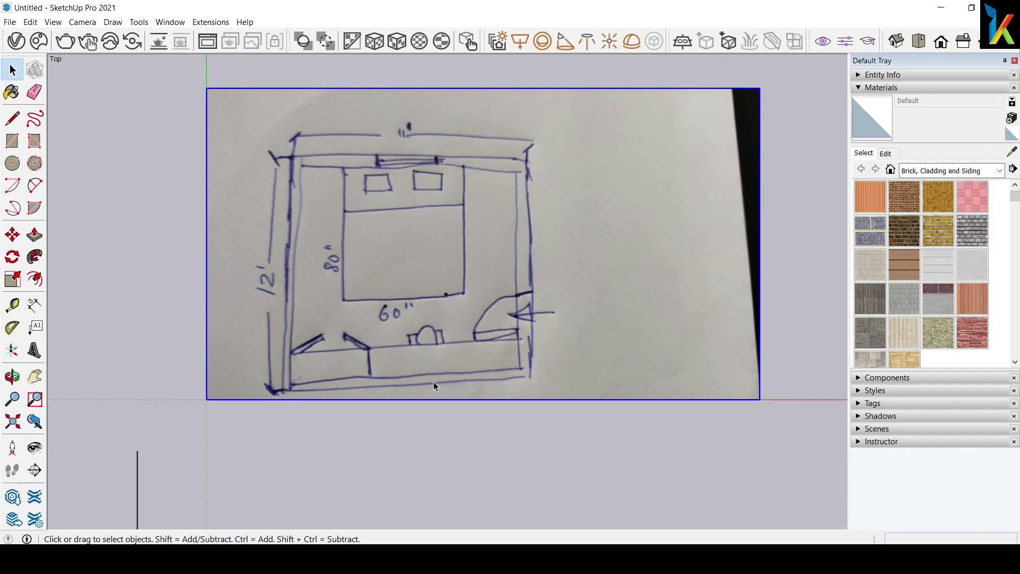
# Read the bottom wall length with a cancelled line from the bottom-left corner.
pyautogui.scroll(1, 433, 381)
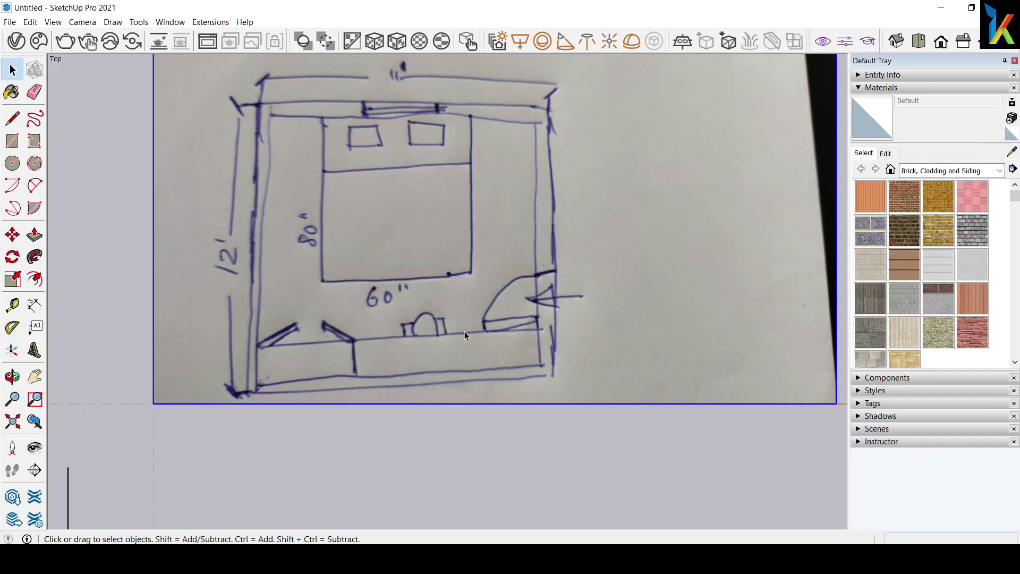
pyautogui.click(12, 118)
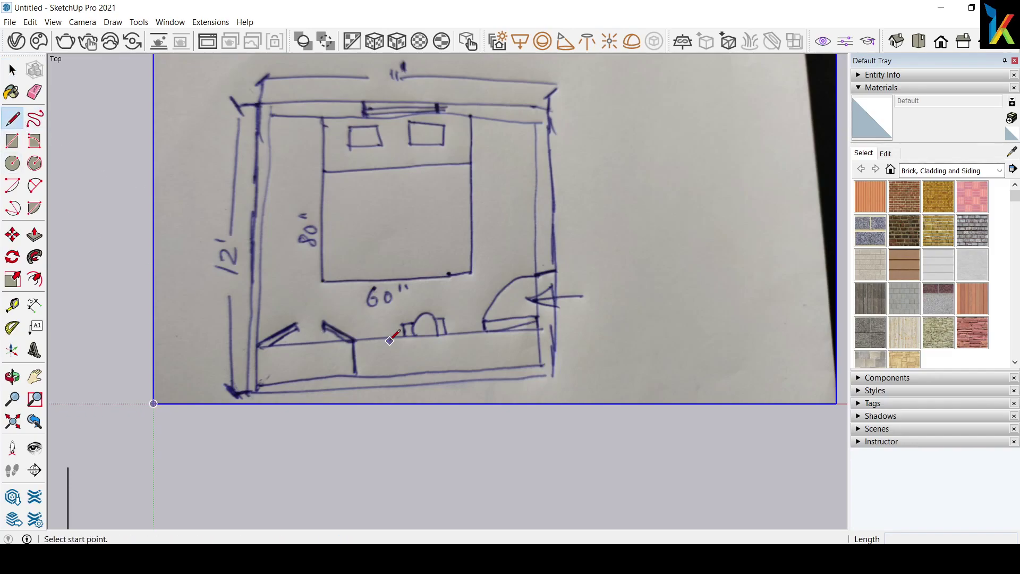
pyautogui.scroll(2, 251, 385)
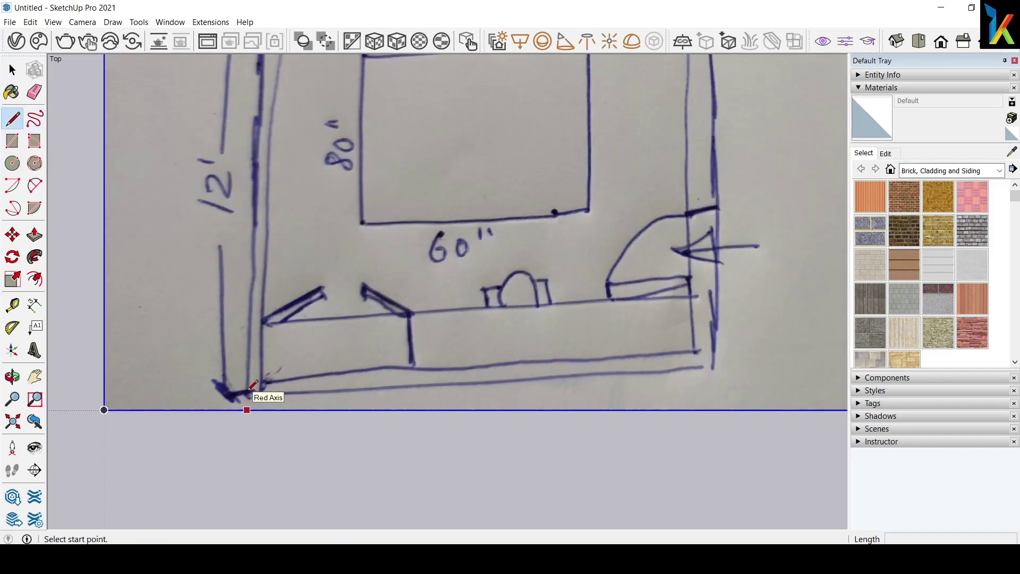
pyautogui.click(251, 391)
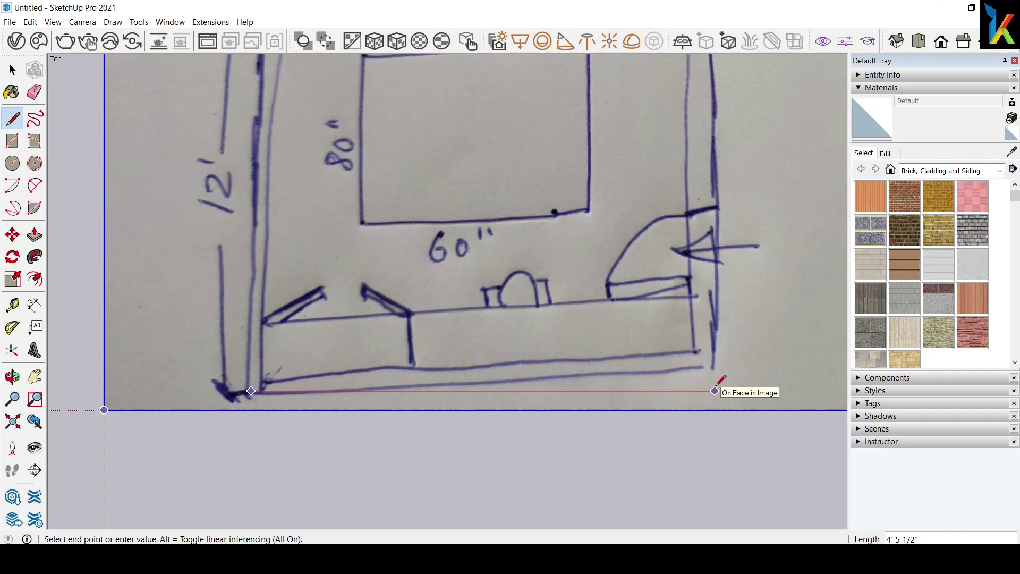
pyautogui.press('Escape')
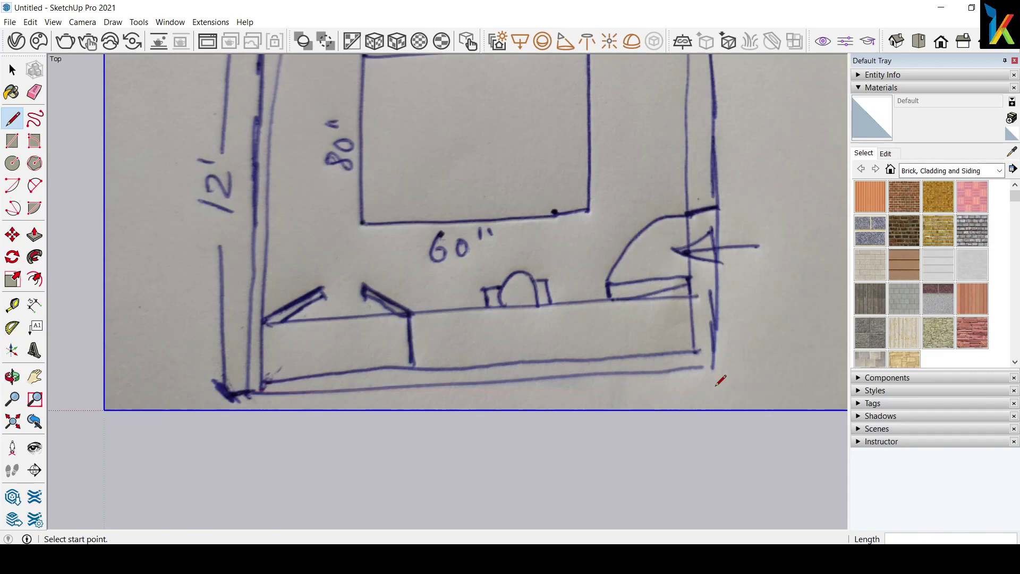
pyautogui.scroll(-3, 673, 361)
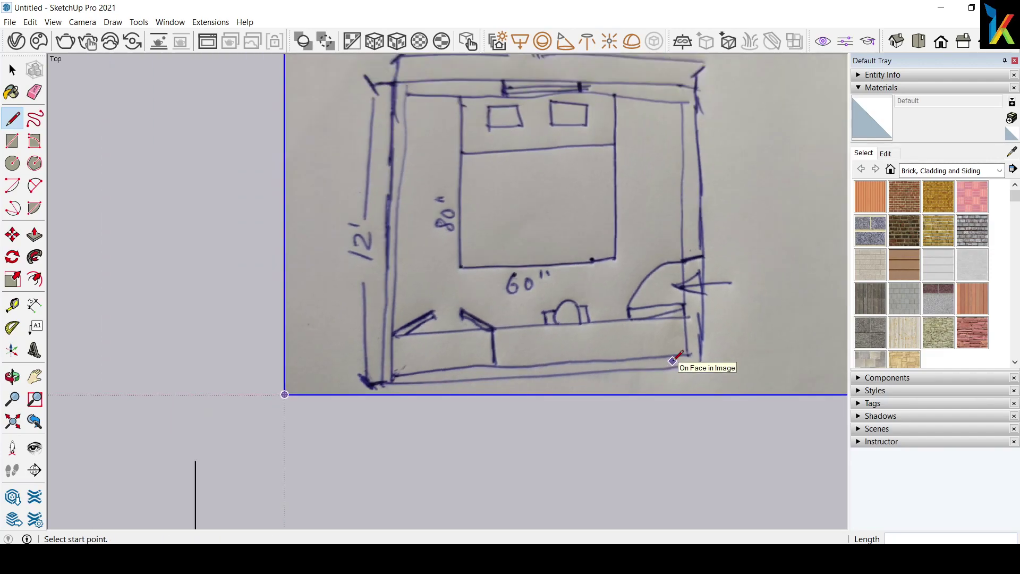
pyautogui.scroll(-1, 673, 361)
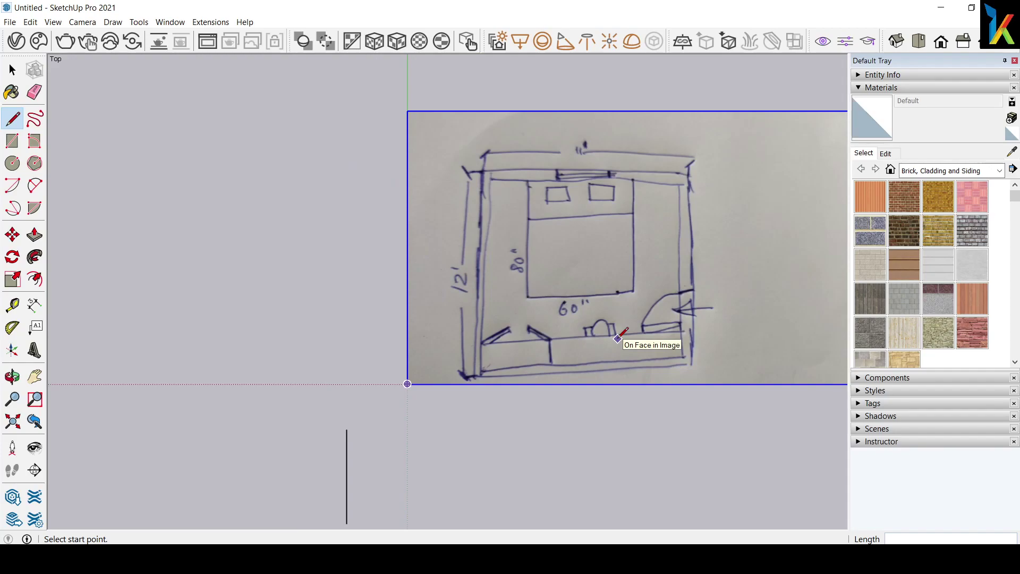
pyautogui.press('s')
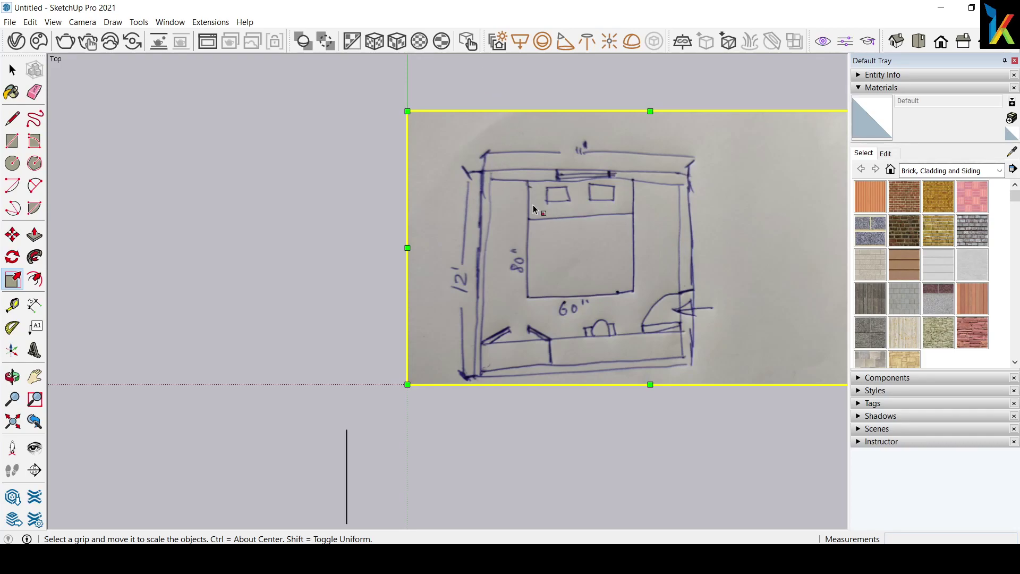
# Tape-measure the bottom wall and rescale the whole model so it reads 11 feet.
pyautogui.press('t')
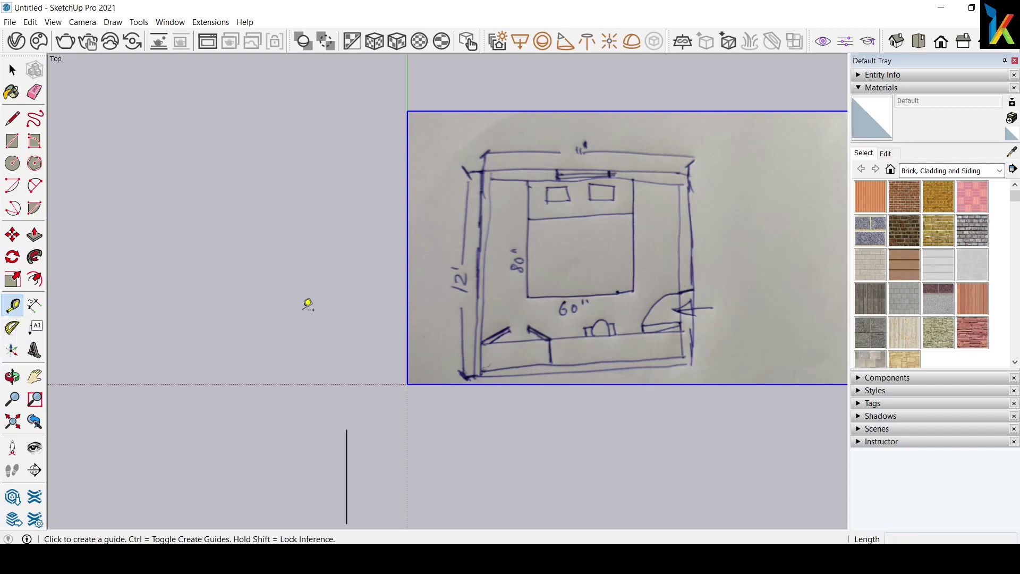
pyautogui.scroll(2, 513, 366)
pyautogui.scroll(3, 513, 366)
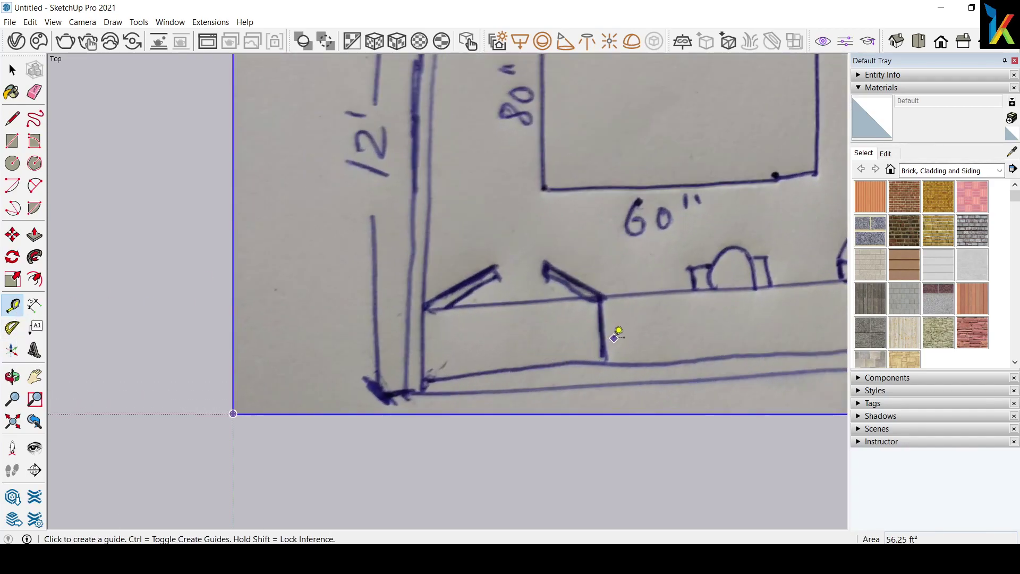
pyautogui.keyDown('shift'); pyautogui.moveTo(614, 334); pyautogui.dragTo(419, 365, button='middle'); pyautogui.keyUp('shift')
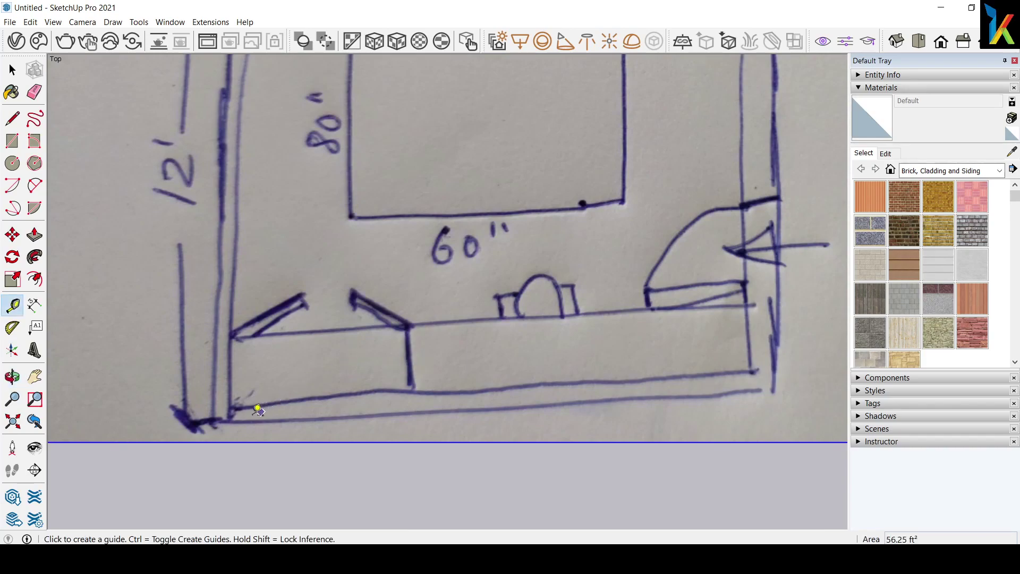
pyautogui.click(216, 420)
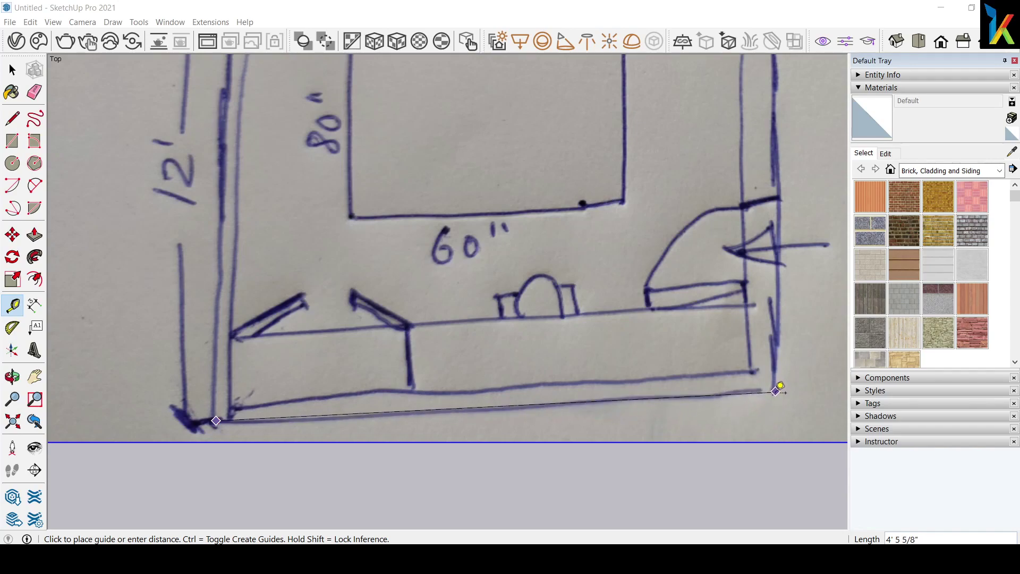
pyautogui.click(770, 420)
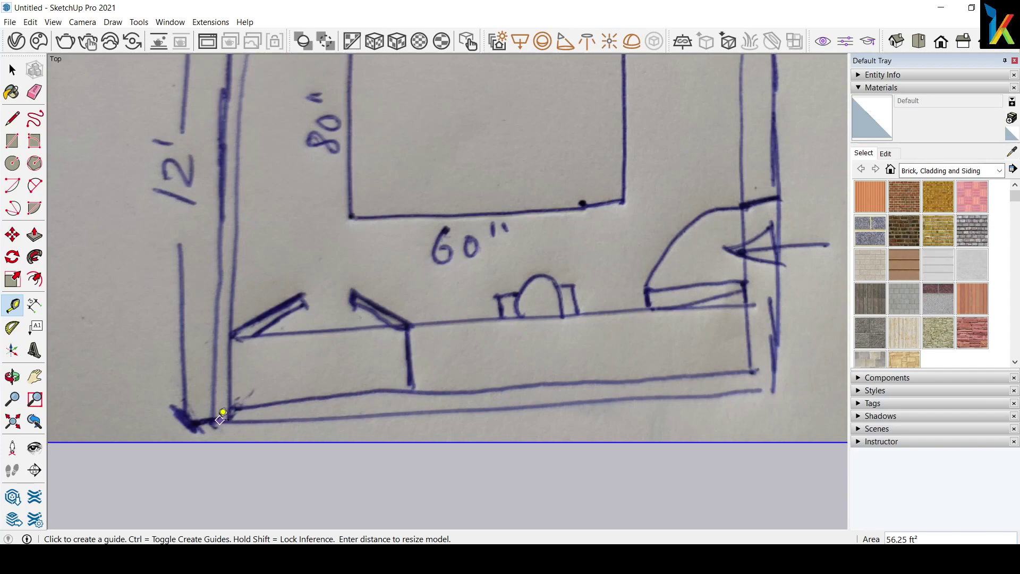
pyautogui.click(233, 412)
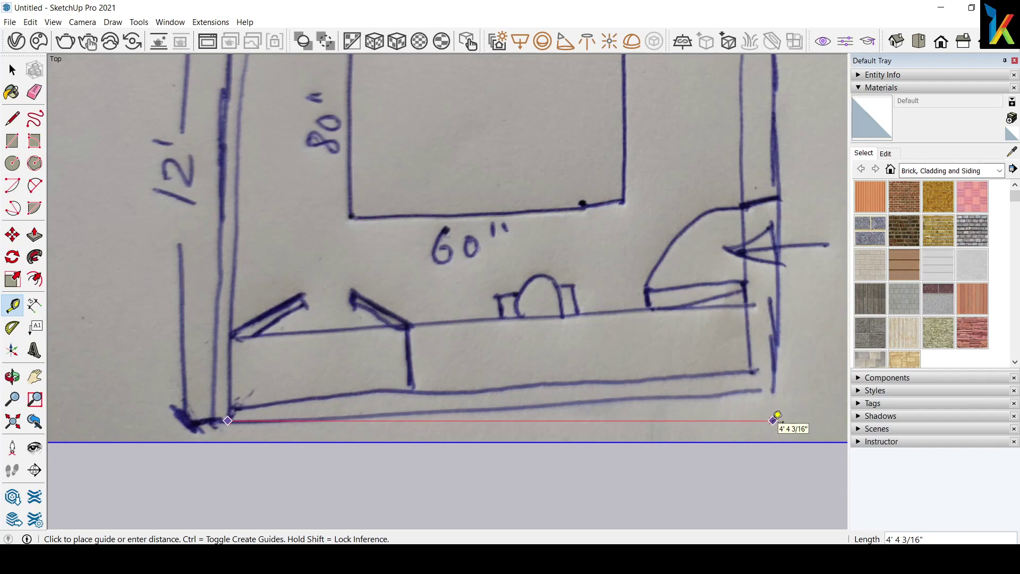
pyautogui.click(777, 415)
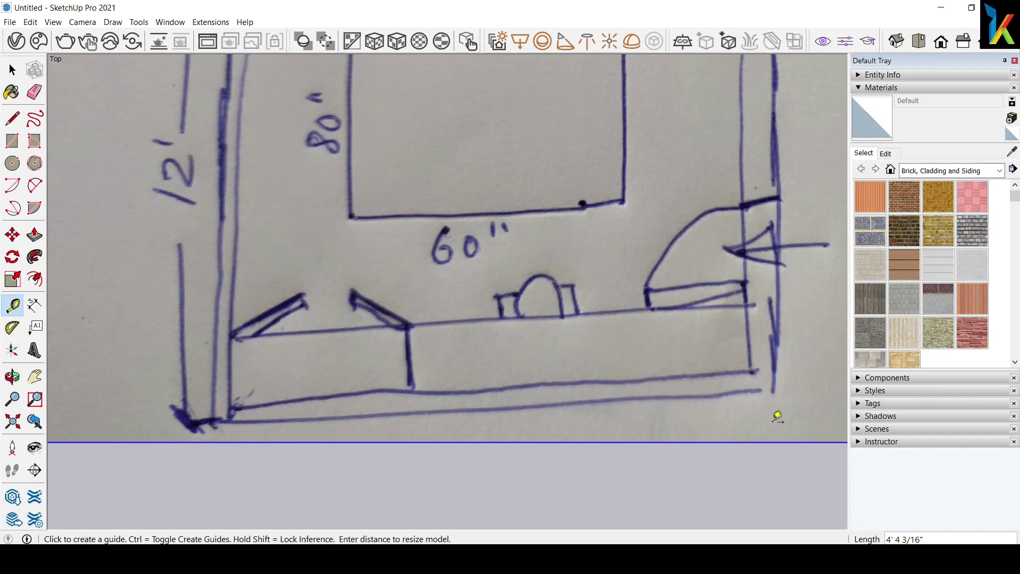
pyautogui.write('11')
pyautogui.press('Return')
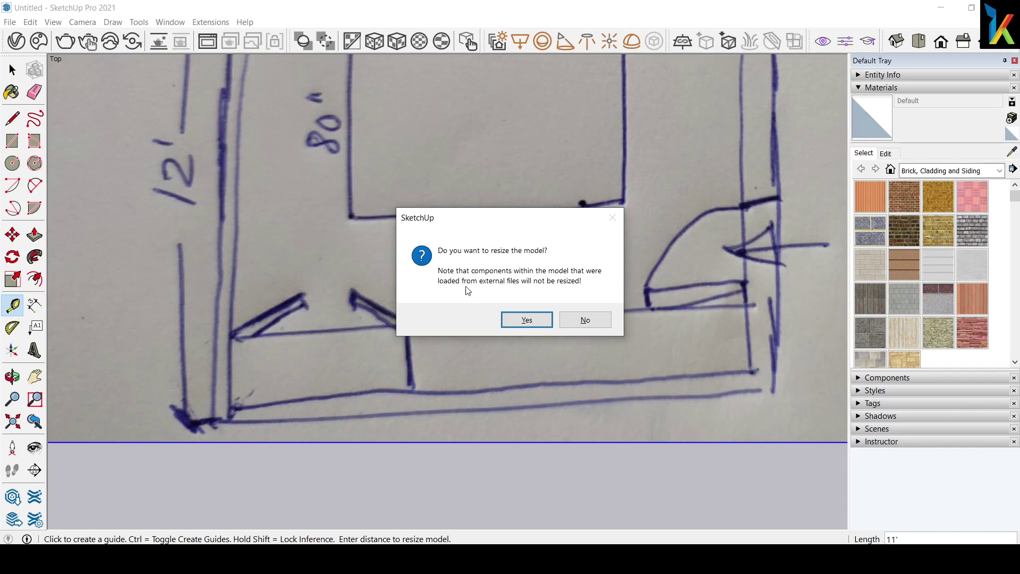
pyautogui.click(524, 320)
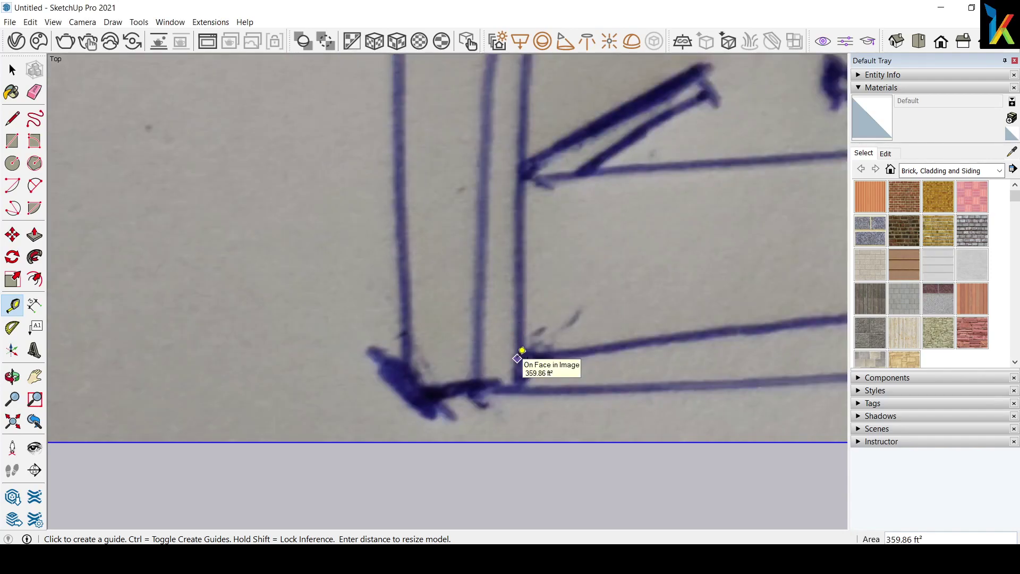
pyautogui.scroll(-2, 522, 353)
pyautogui.scroll(-2, 531, 357)
pyautogui.scroll(-2, 597, 364)
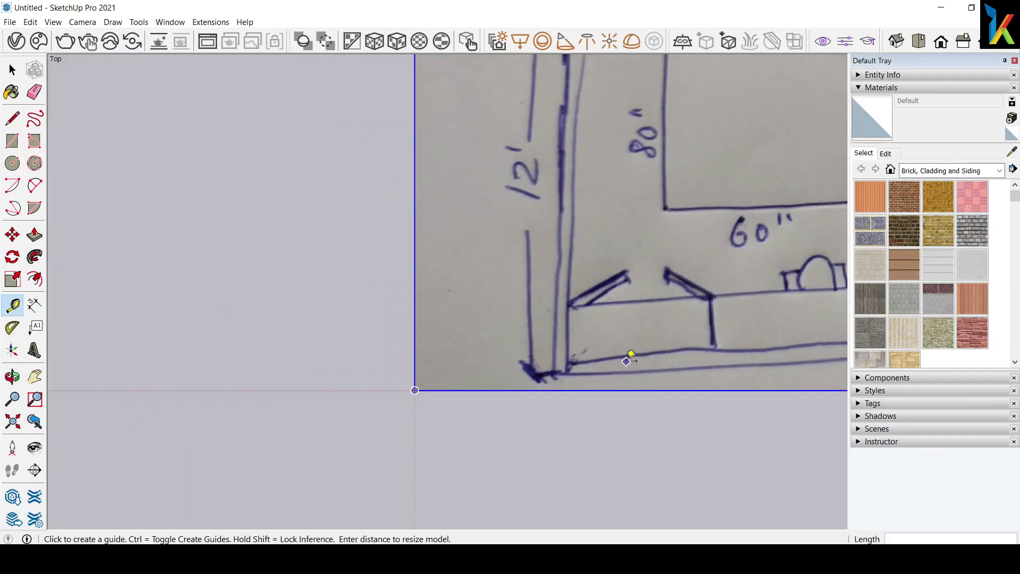
pyautogui.scroll(-2, 628, 358)
pyautogui.moveTo(719, 341)
pyautogui.keyDown('shift'); pyautogui.mouseDown(button='middle')
pyautogui.moveTo(413, 346)
pyautogui.moveTo(489, 361)
pyautogui.mouseUp(button='middle'); pyautogui.keyUp('shift')
pyautogui.scroll(3, 394, 348)
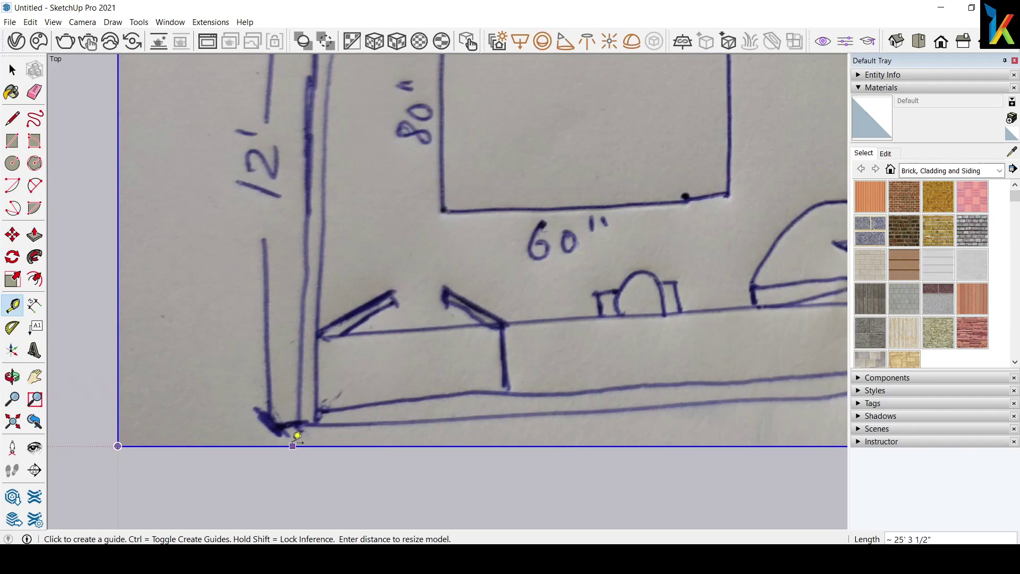
pyautogui.click(335, 422)
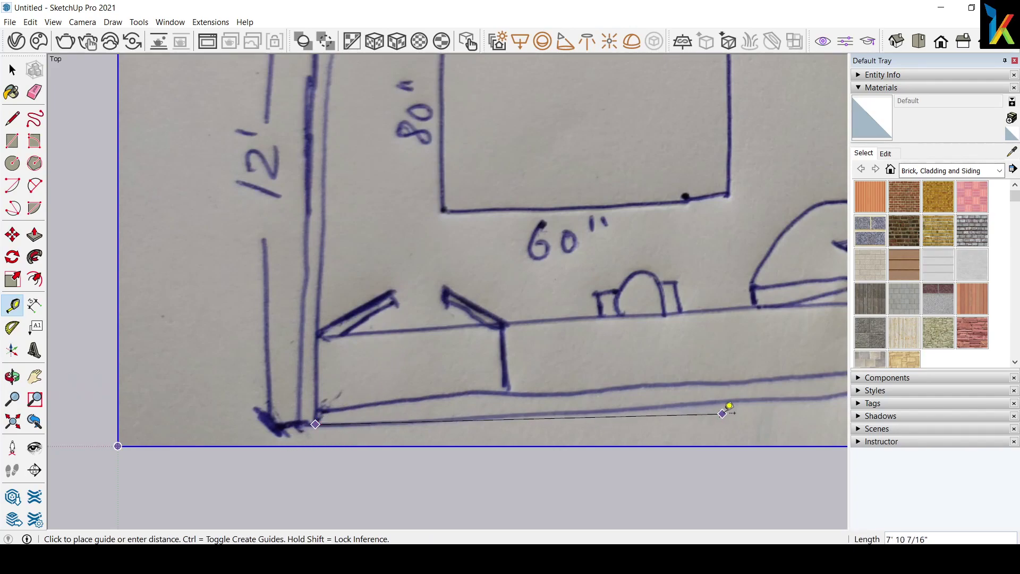
pyautogui.keyDown('shift'); pyautogui.moveTo(724, 415); pyautogui.dragTo(416, 428, button='middle'); pyautogui.keyUp('shift')
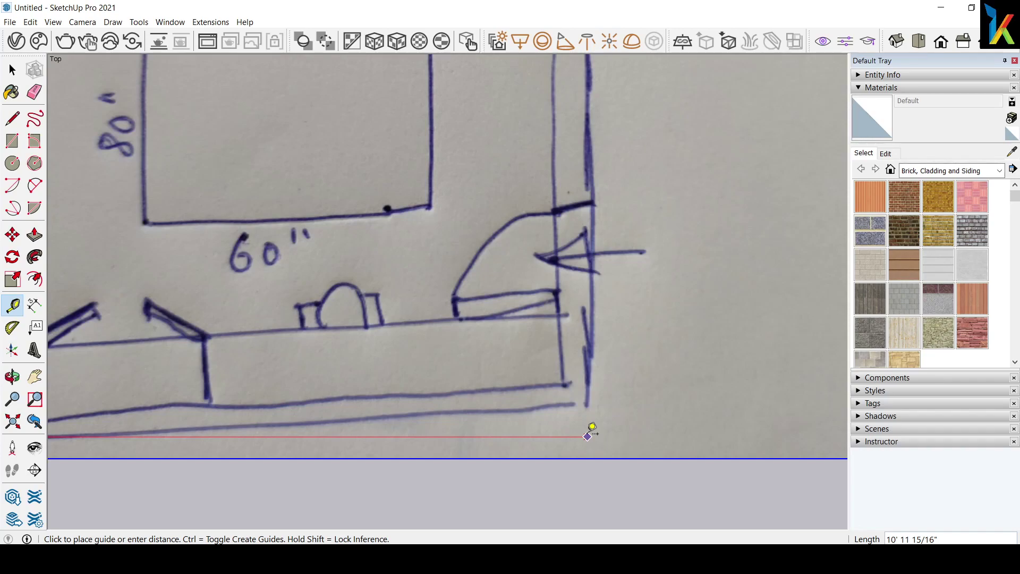
pyautogui.click(588, 435)
pyautogui.scroll(-1, 368, 406)
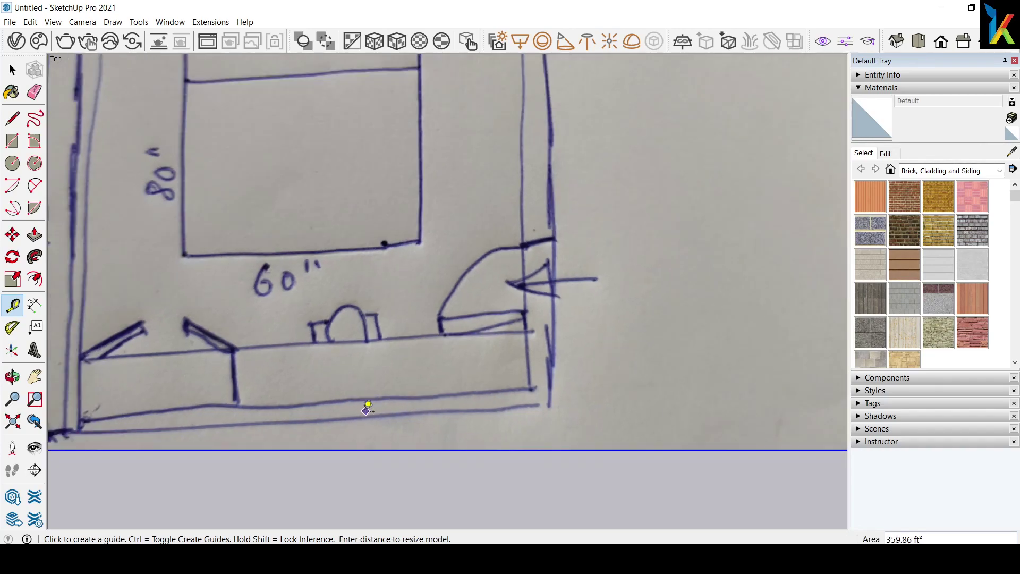
pyautogui.keyDown('shift'); pyautogui.moveTo(369, 406); pyautogui.dragTo(469, 399, button='middle'); pyautogui.keyUp('shift')
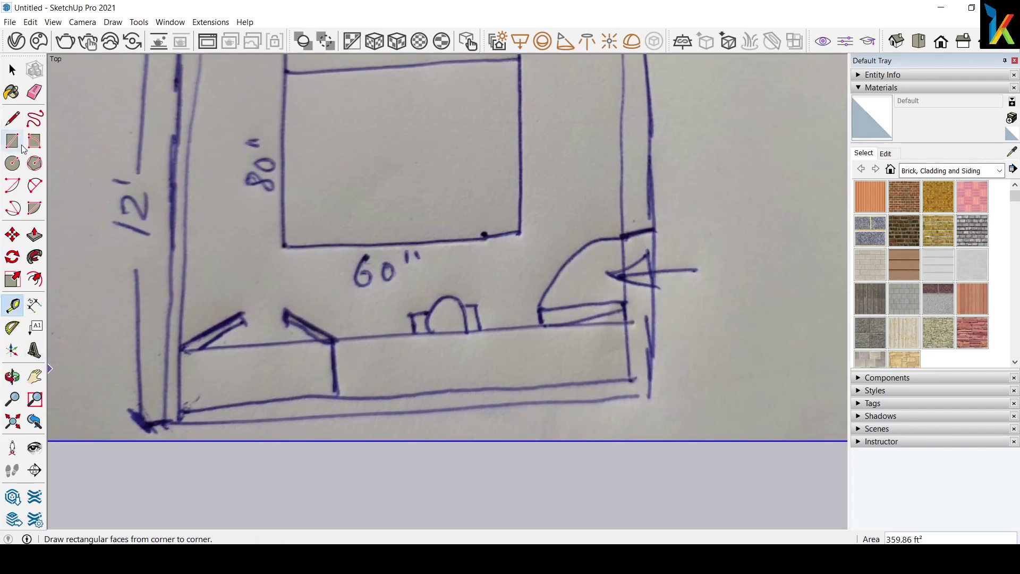
# Draw an 11' line from the bottom-left wall corner, then reframe the room.
pyautogui.click(13, 118)
pyautogui.click(166, 422)
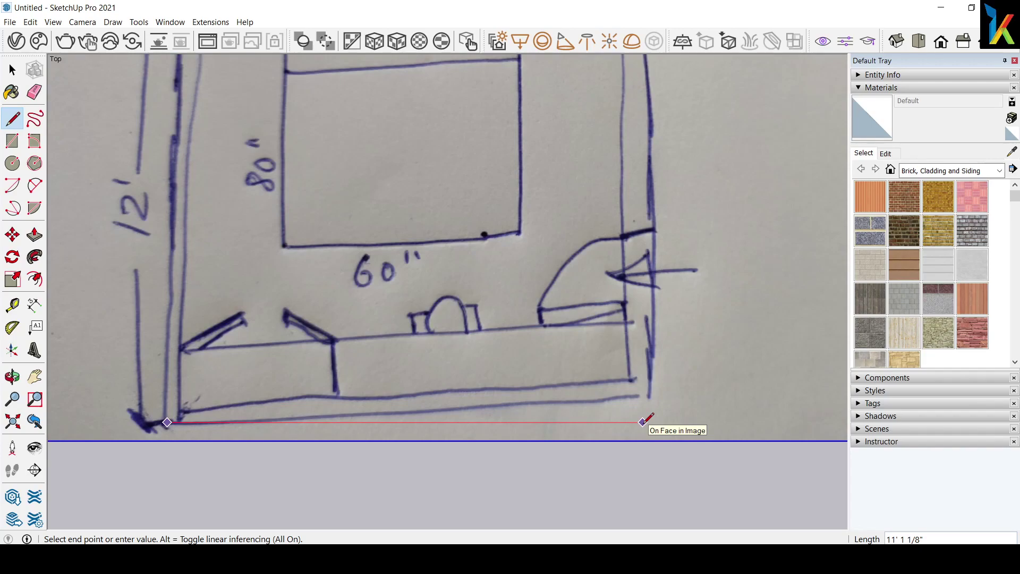
pyautogui.write('11')
pyautogui.write("'")
pyautogui.press('Return')
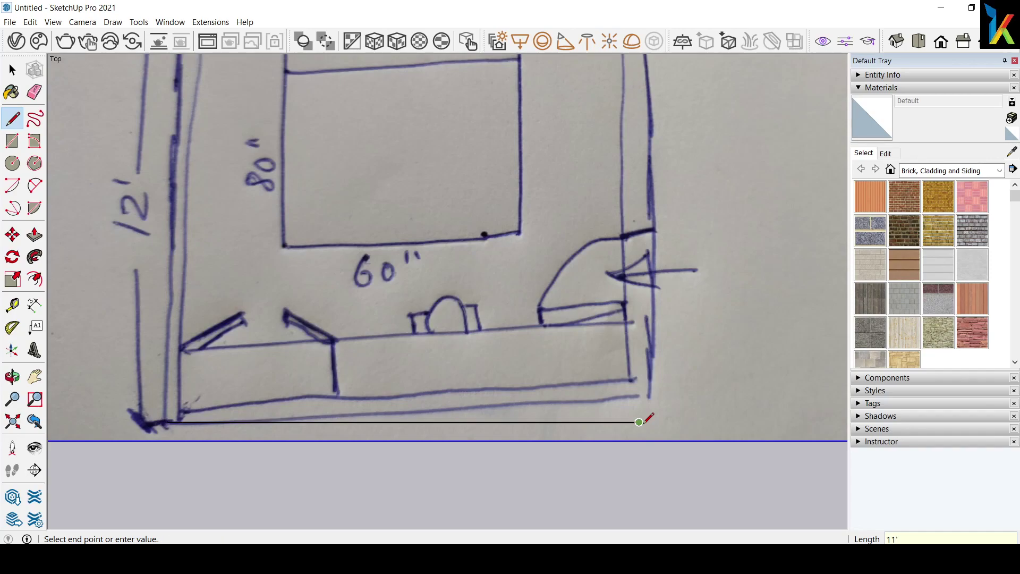
pyautogui.press('Escape')
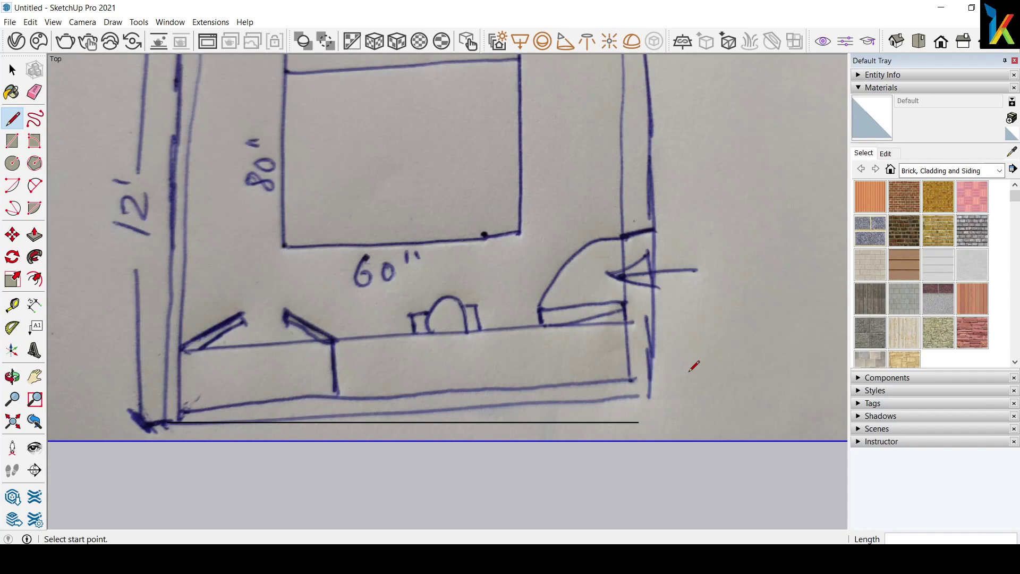
pyautogui.scroll(-2, 452, 333)
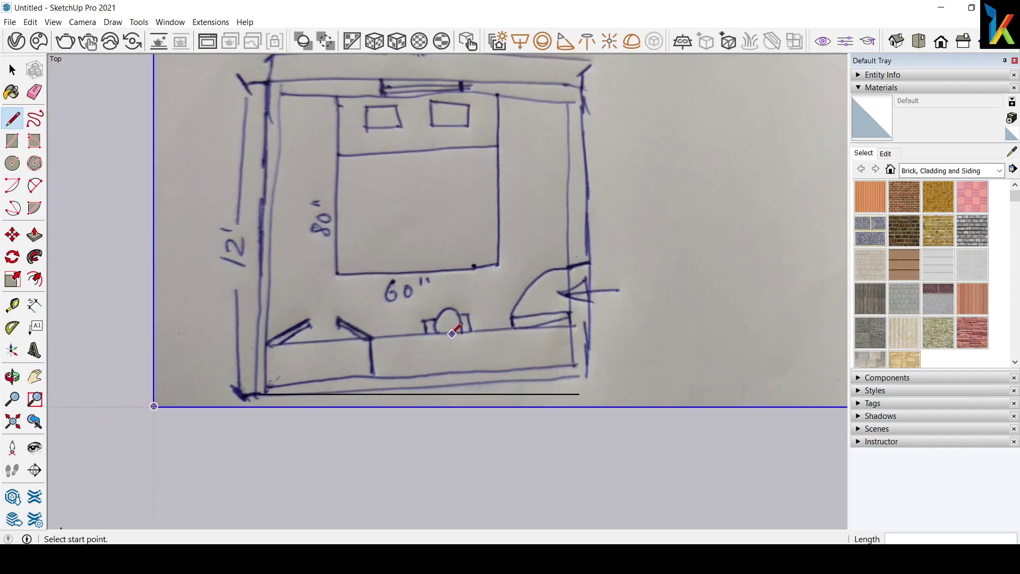
pyautogui.keyDown('shift'); pyautogui.moveTo(410, 187); pyautogui.dragTo(414, 237, button='middle'); pyautogui.keyUp('shift')
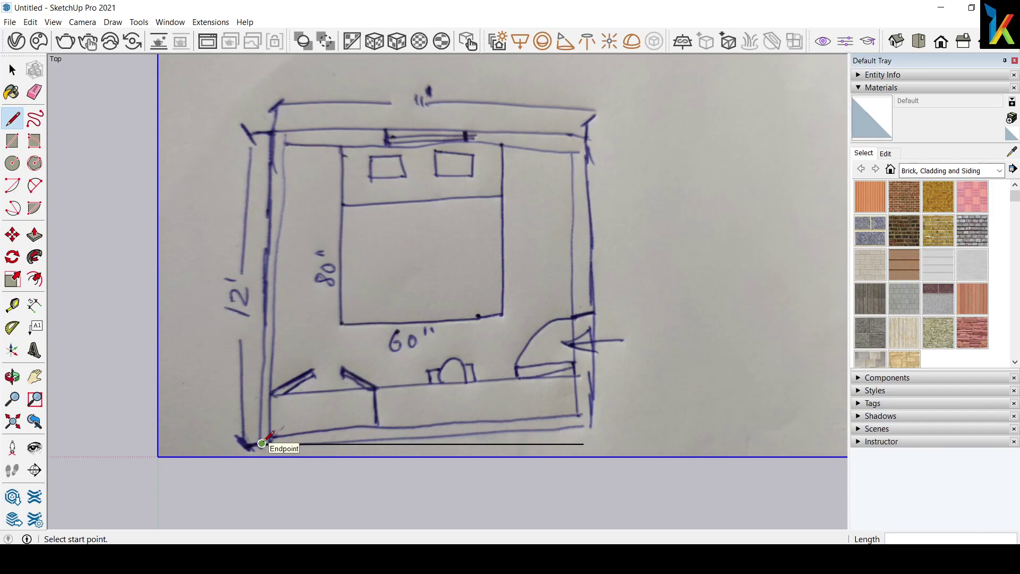
# Draw the 12-foot left wall line upward from the bottom-left endpoint.
pyautogui.click(261, 443)
pyautogui.write('1')
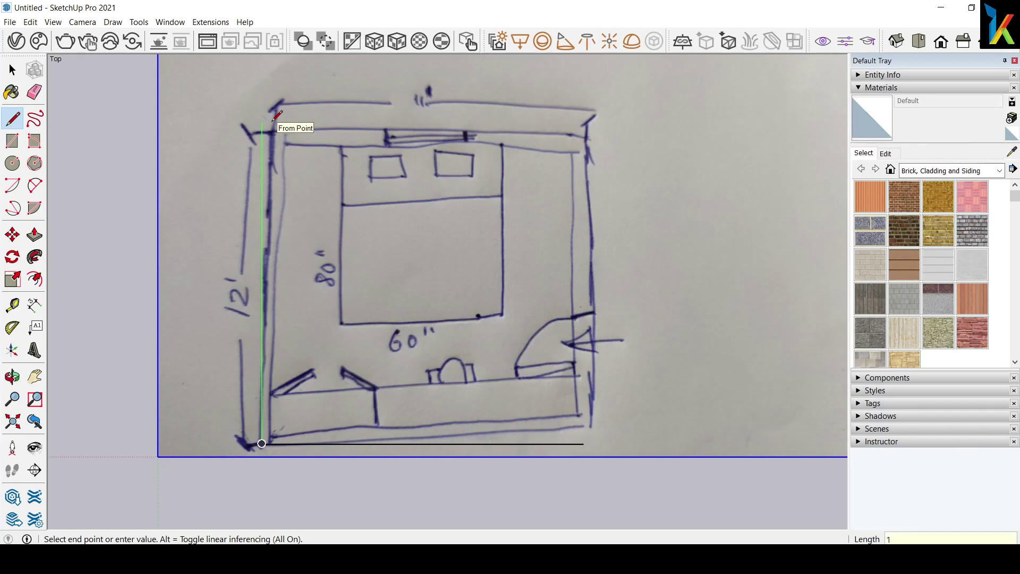
pyautogui.write('2')
pyautogui.press('Return')
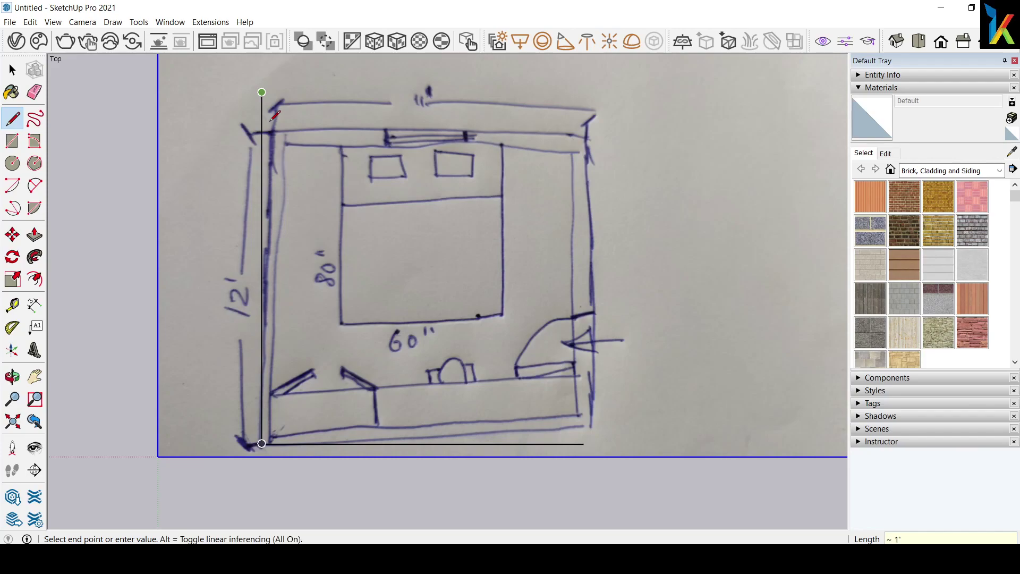
pyautogui.press('Escape')
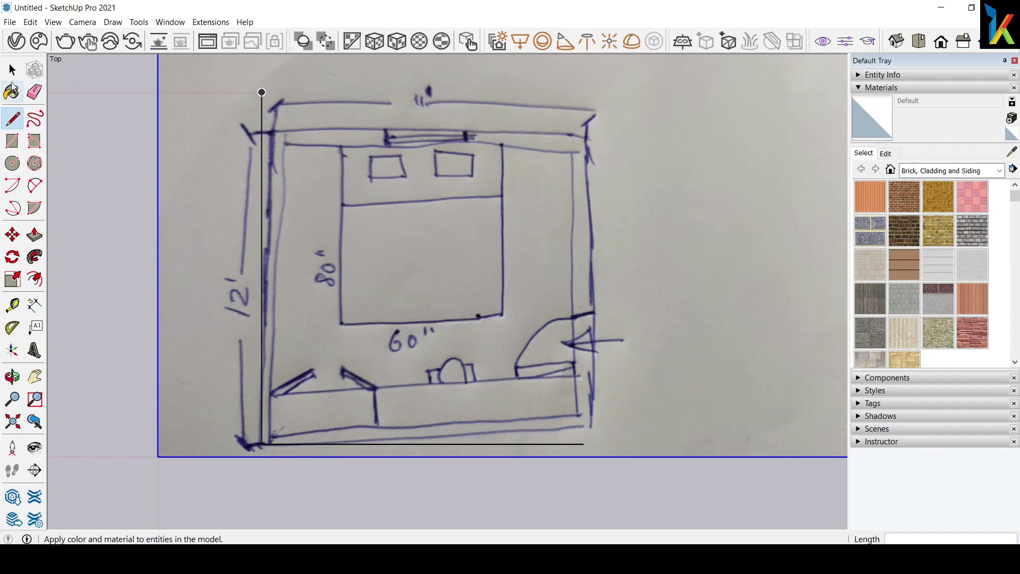
# Select both traced wall lines and move them into empty space right of the sketch.
pyautogui.click(12, 69)
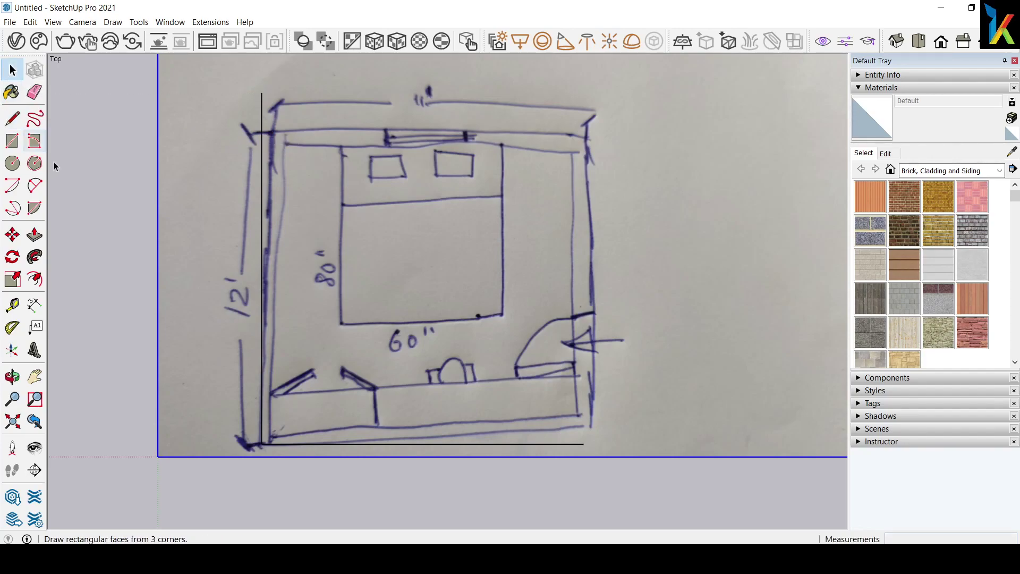
pyautogui.click(262, 315)
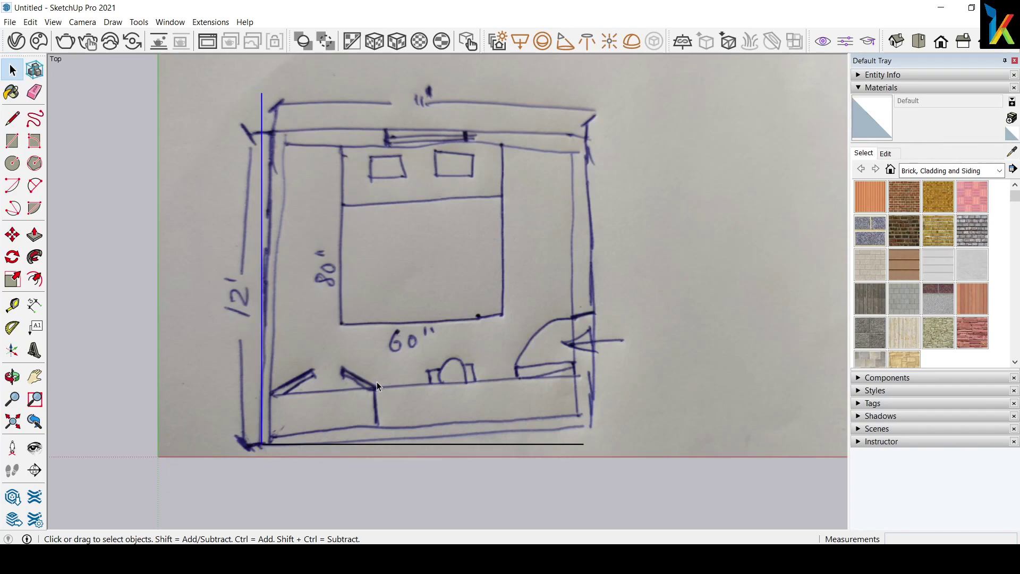
pyautogui.keyDown('shift'); pyautogui.click(482, 444); pyautogui.keyUp('shift')
pyautogui.scroll(-2, 508, 394)
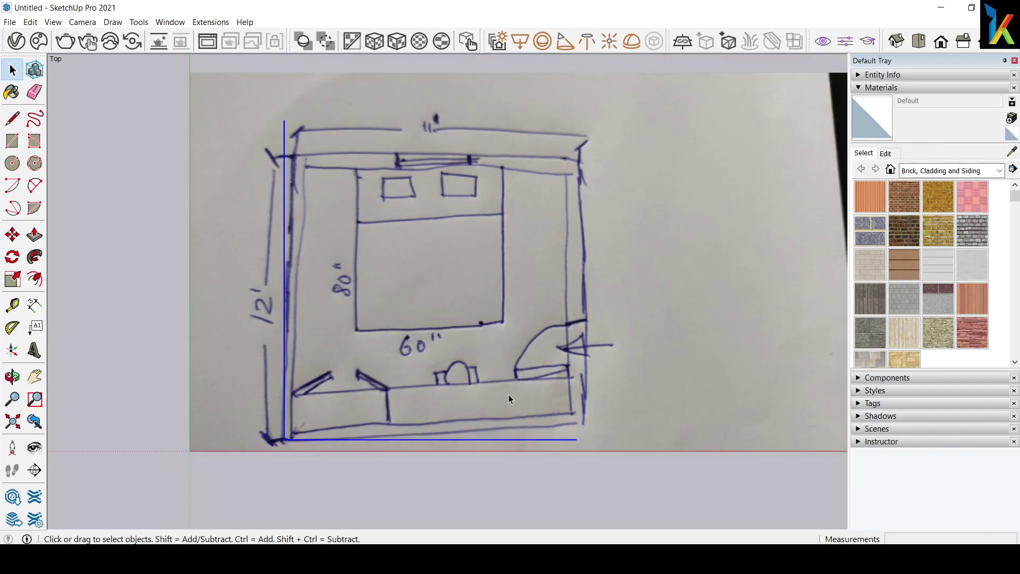
pyautogui.scroll(-3, 512, 394)
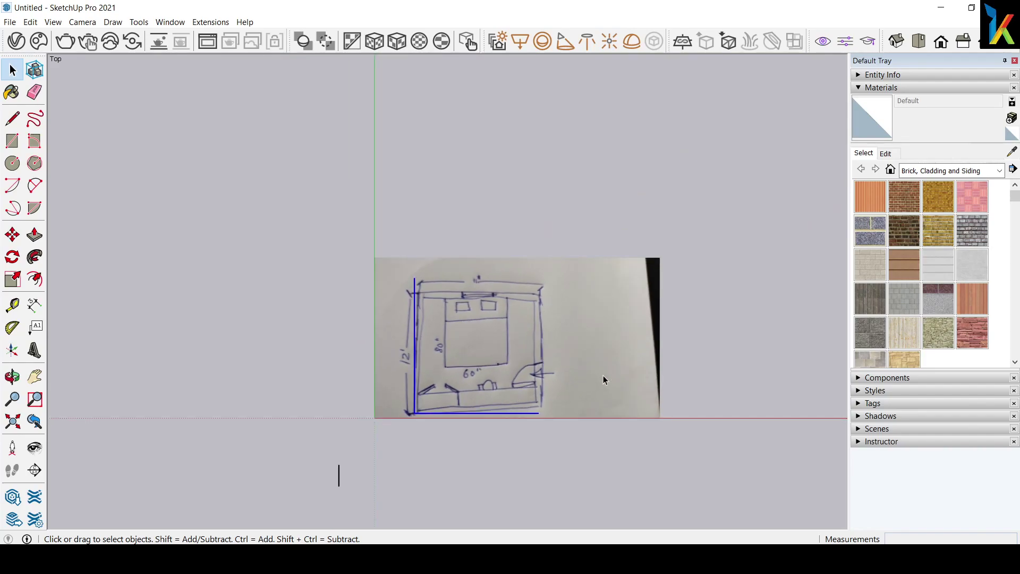
pyautogui.moveTo(603, 375)
pyautogui.keyDown('shift'); pyautogui.mouseDown(button='middle')
pyautogui.moveTo(336, 377)
pyautogui.moveTo(339, 386)
pyautogui.mouseUp(button='middle'); pyautogui.keyUp('shift')
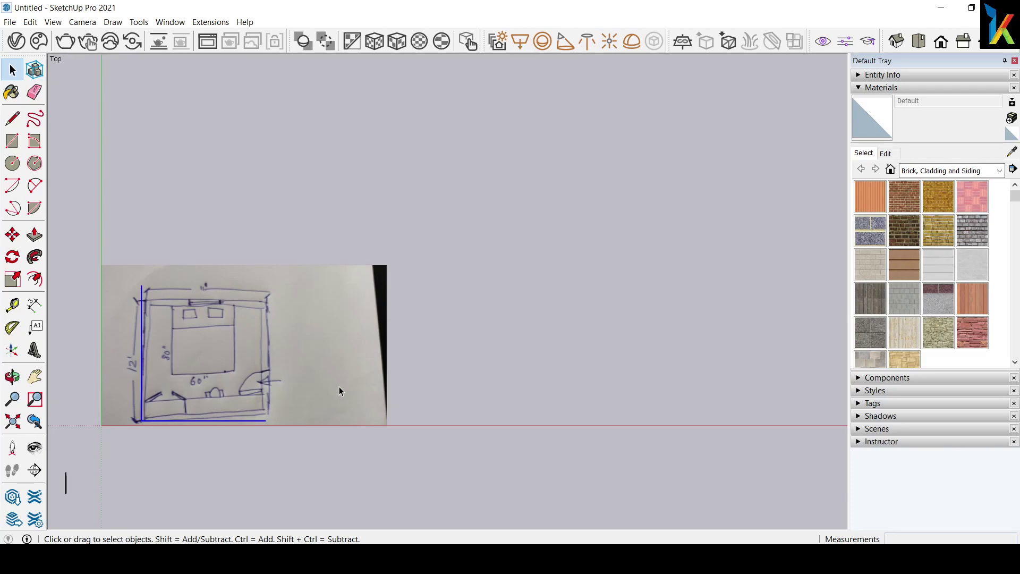
pyautogui.press('m')
pyautogui.click(141, 420)
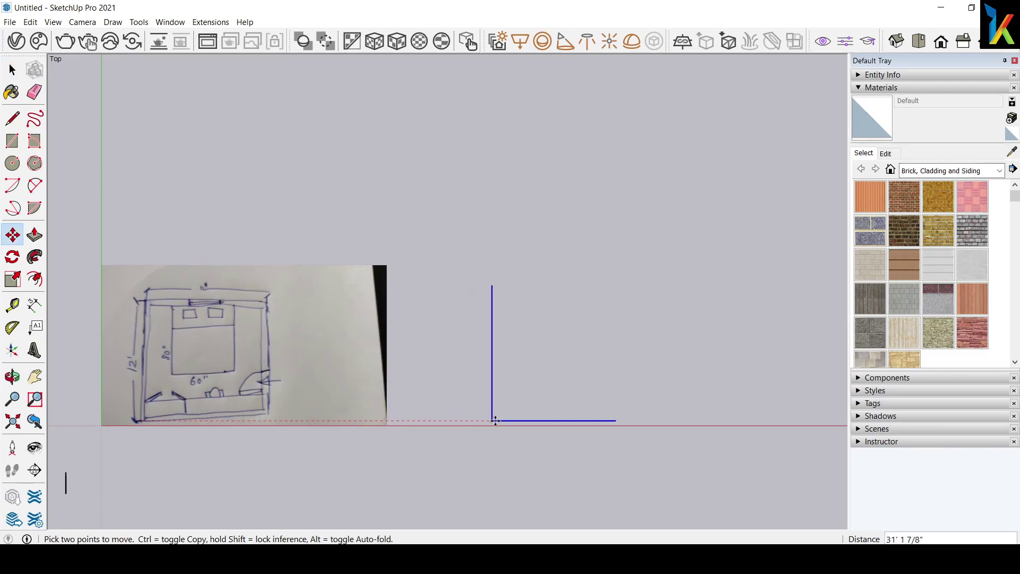
pyautogui.click(508, 421)
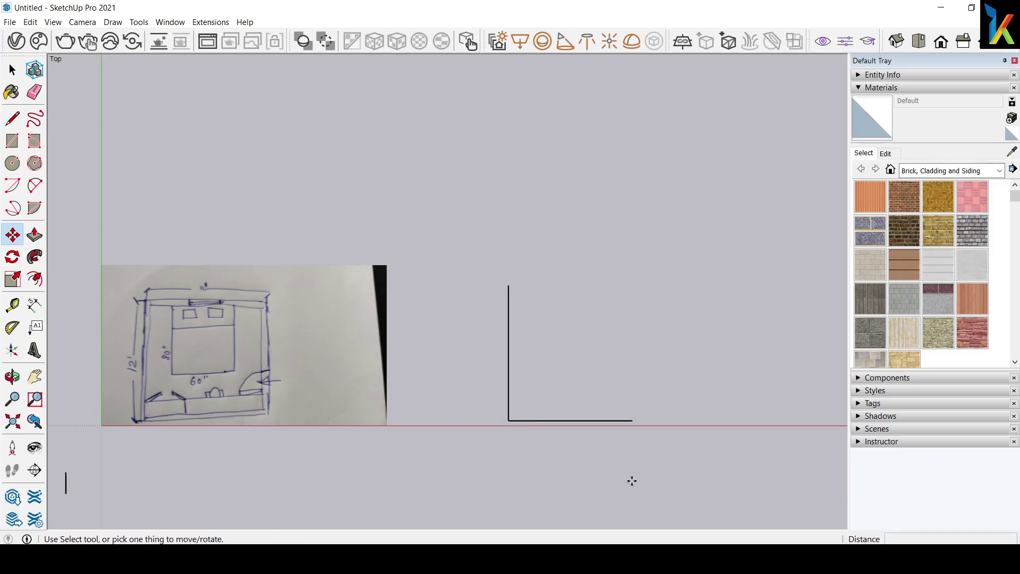
pyautogui.hotkey('ctrl', 't')
pyautogui.press('t')
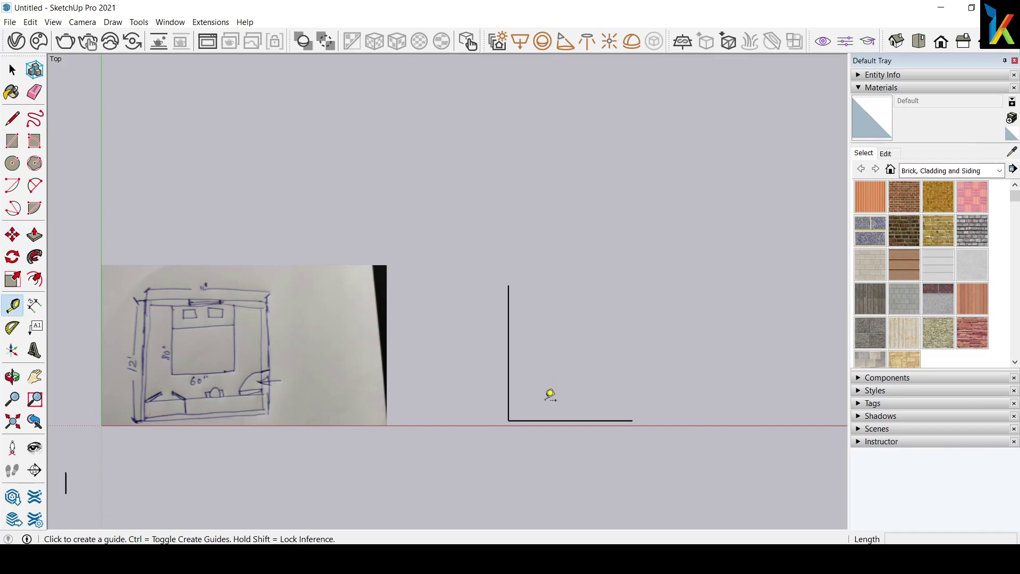
pyautogui.scroll(1, 547, 403)
pyautogui.click(509, 418)
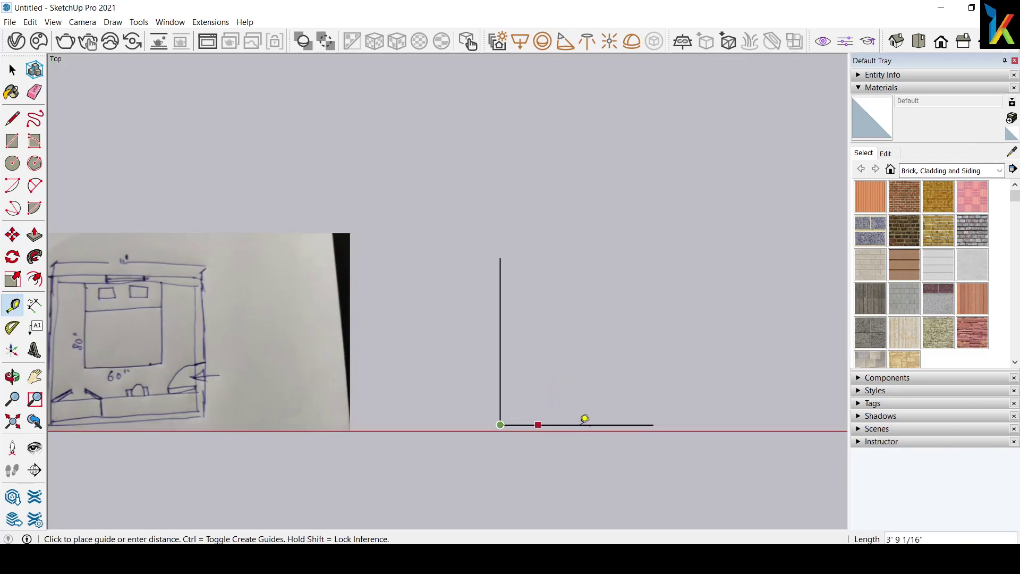
pyautogui.click(657, 420)
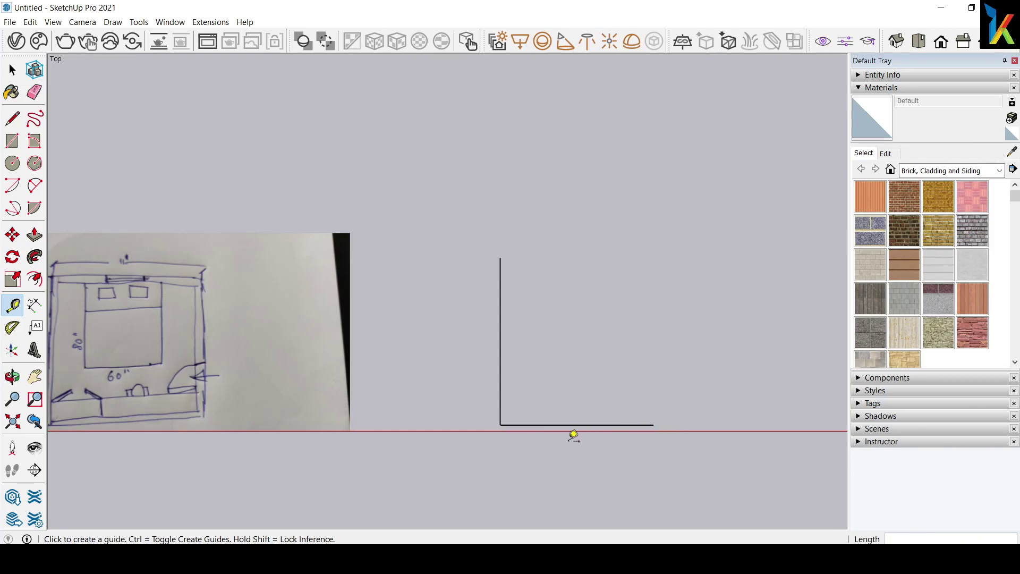
pyautogui.click(506, 418)
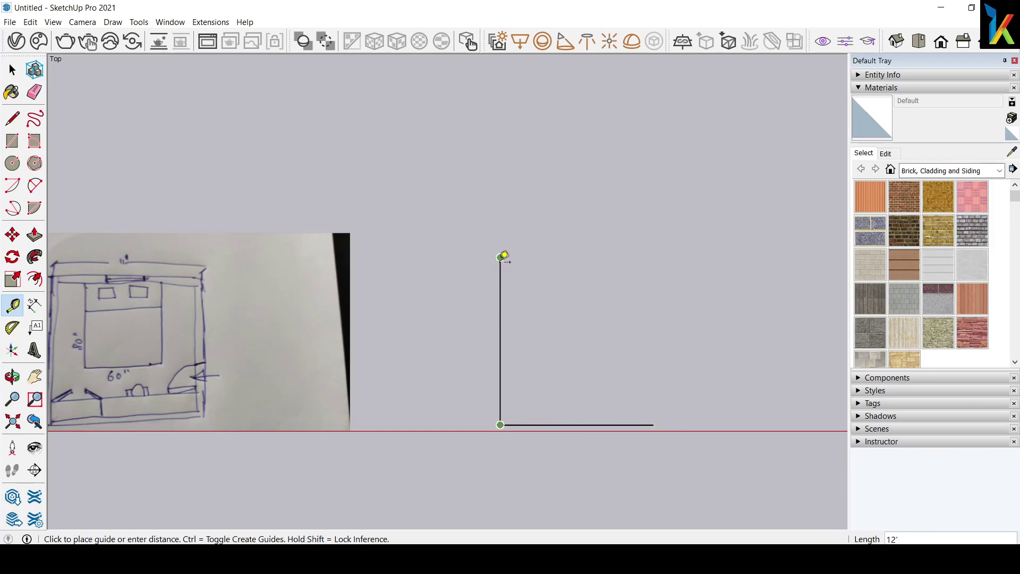
pyautogui.click(501, 258)
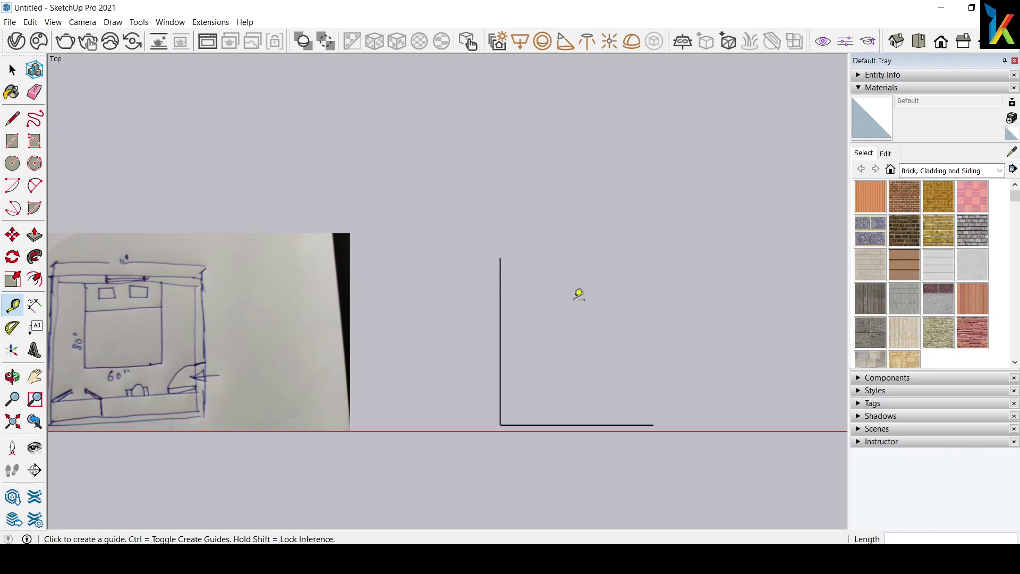
# Draw the 12' right edge and the top edge to close the plan into a rectangular floor face.
pyautogui.press('l')
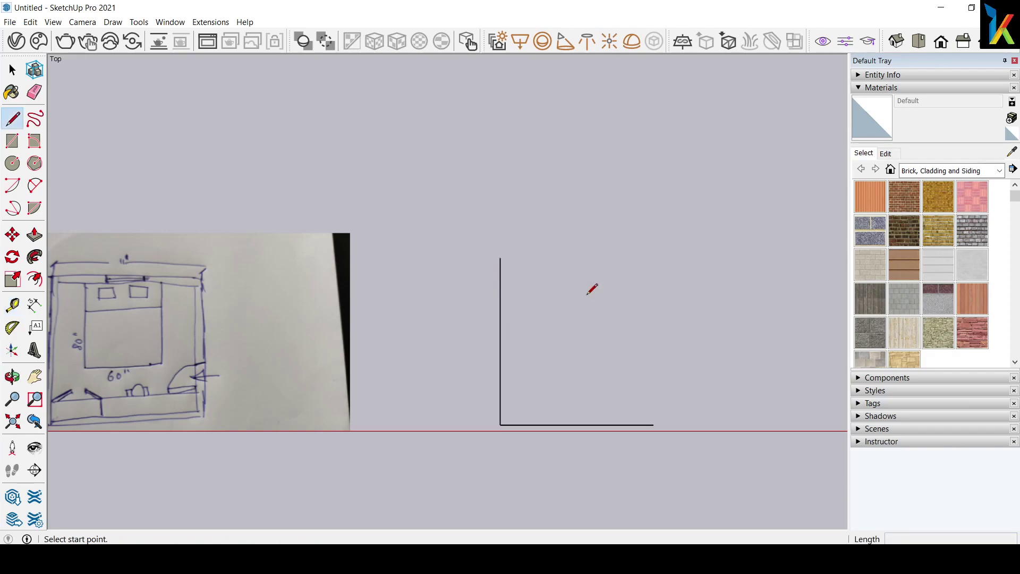
pyautogui.press('space')
pyautogui.press('l')
pyautogui.click(654, 424)
pyautogui.doubleClick(654, 216)
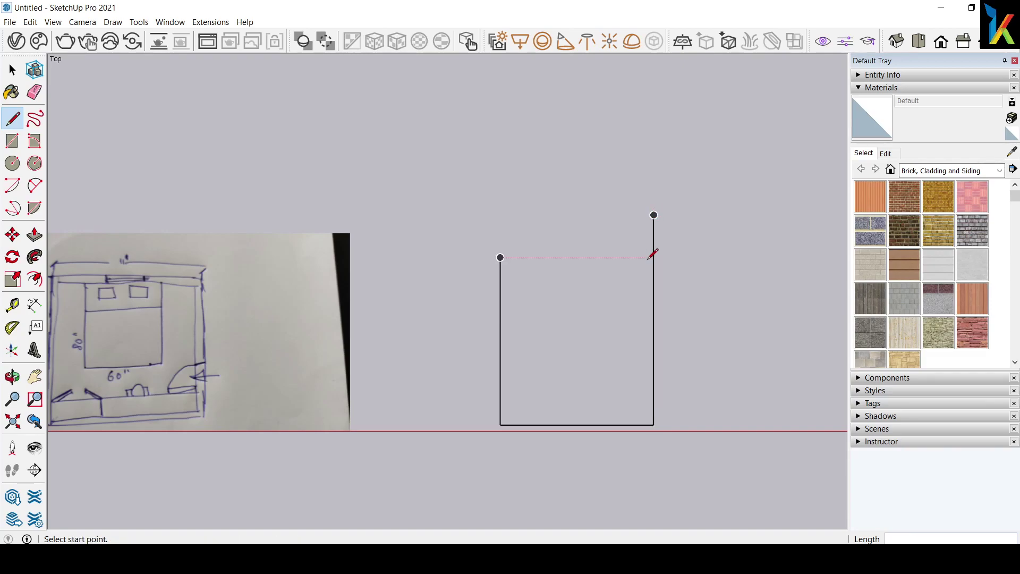
pyautogui.hotkey('ctrl', 'z')
pyautogui.click(654, 424)
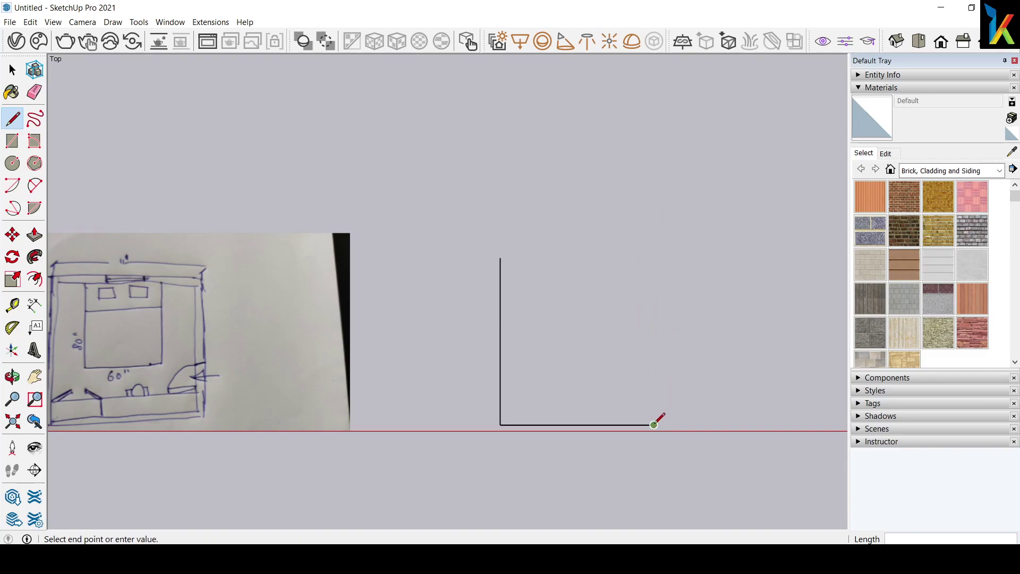
pyautogui.click(653, 257)
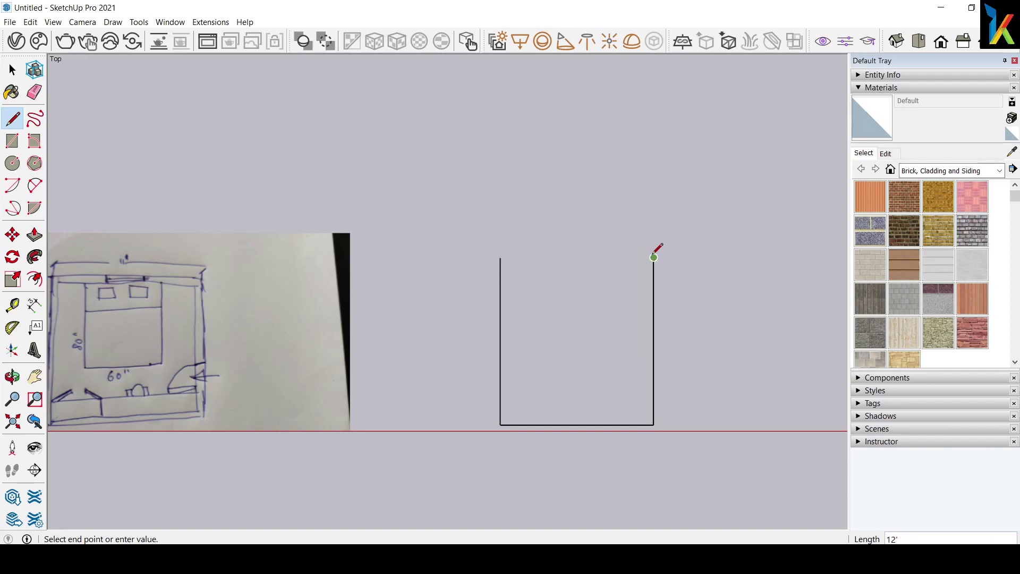
pyautogui.click(500, 257)
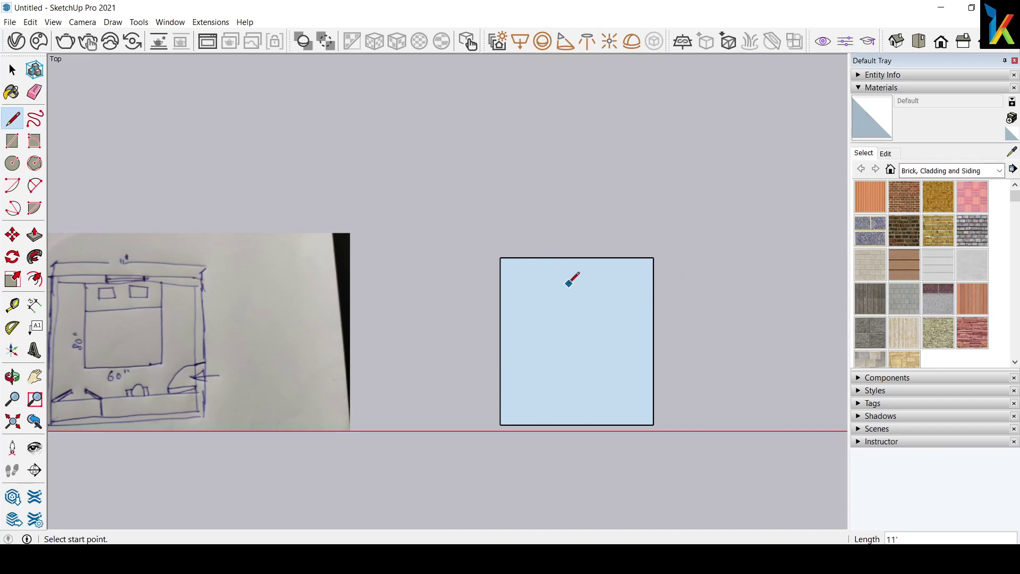
# Offset the square's outline by 6 inches to mark the wall thickness.
pyautogui.press('f')
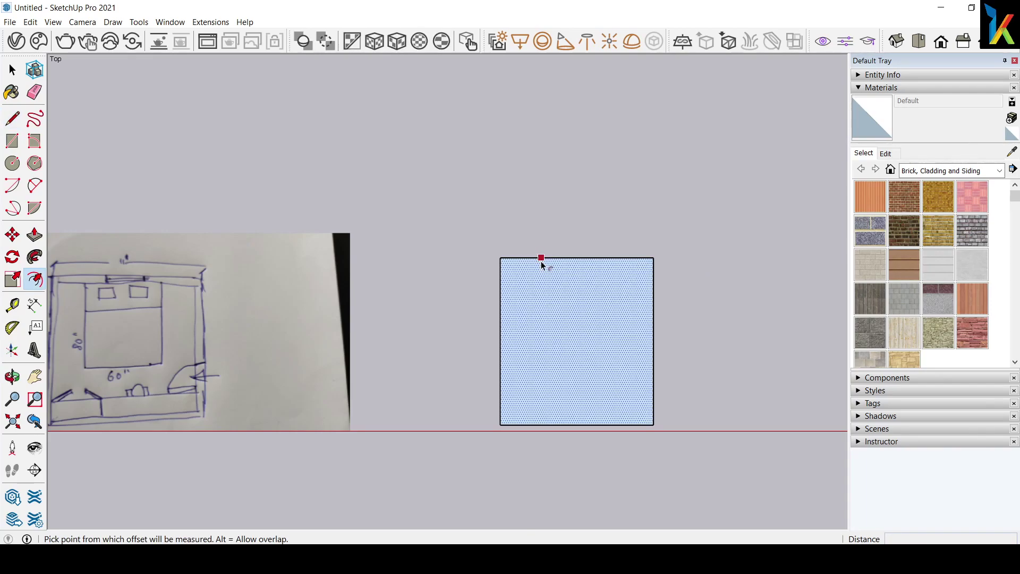
pyautogui.click(541, 261)
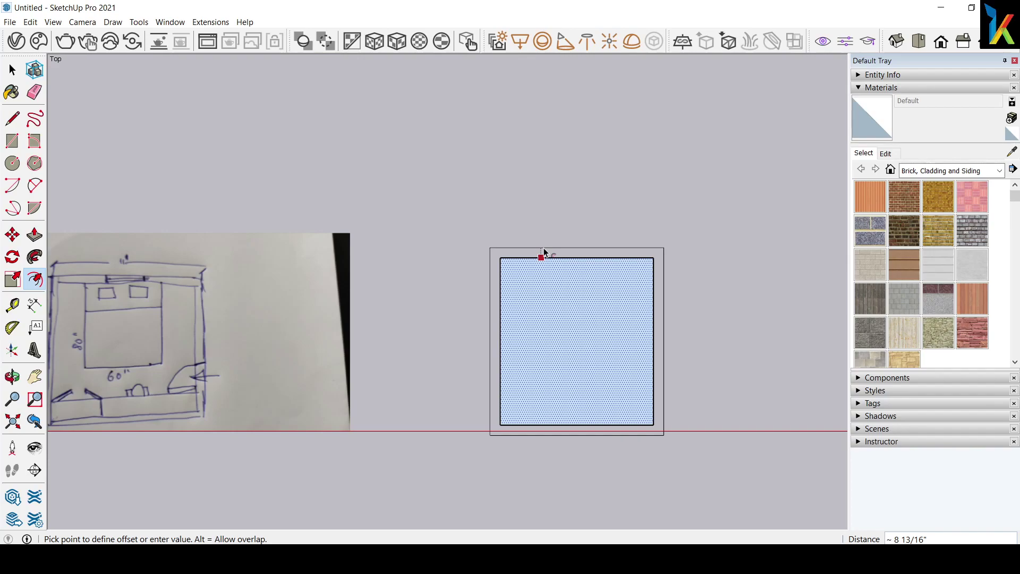
pyautogui.write('6')
pyautogui.press('Return')
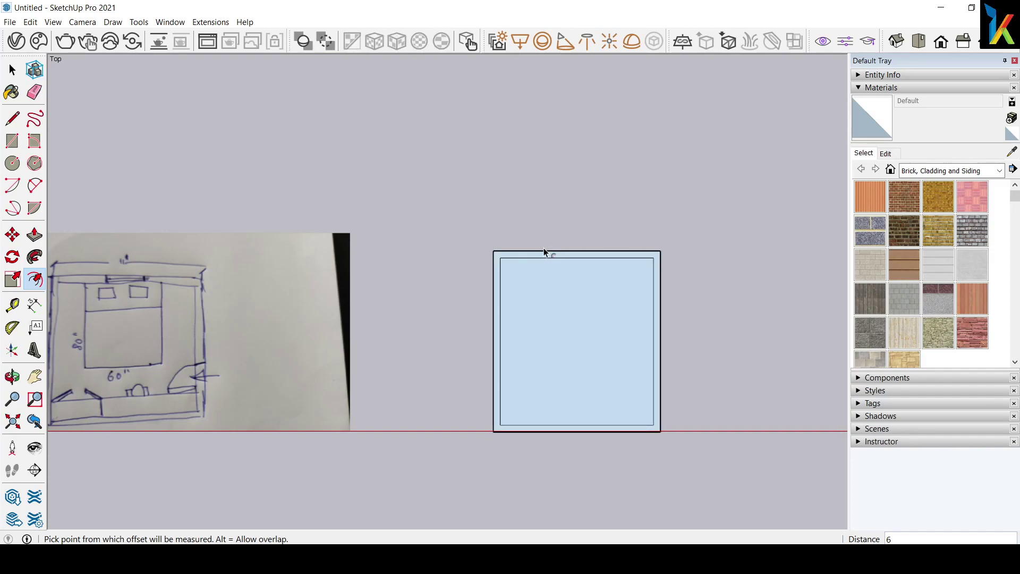
pyautogui.press('Escape')
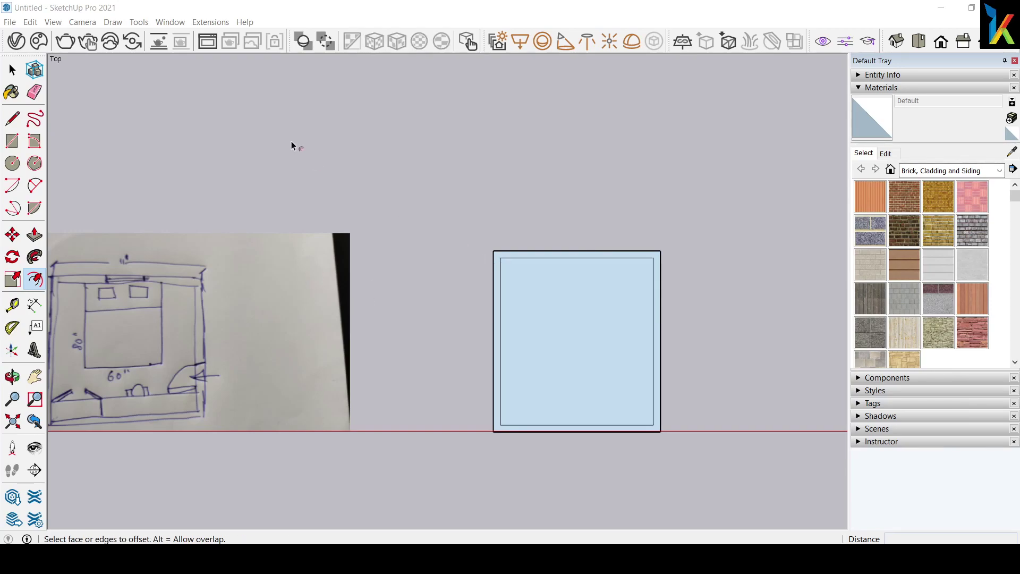
pyautogui.click(81, 23)
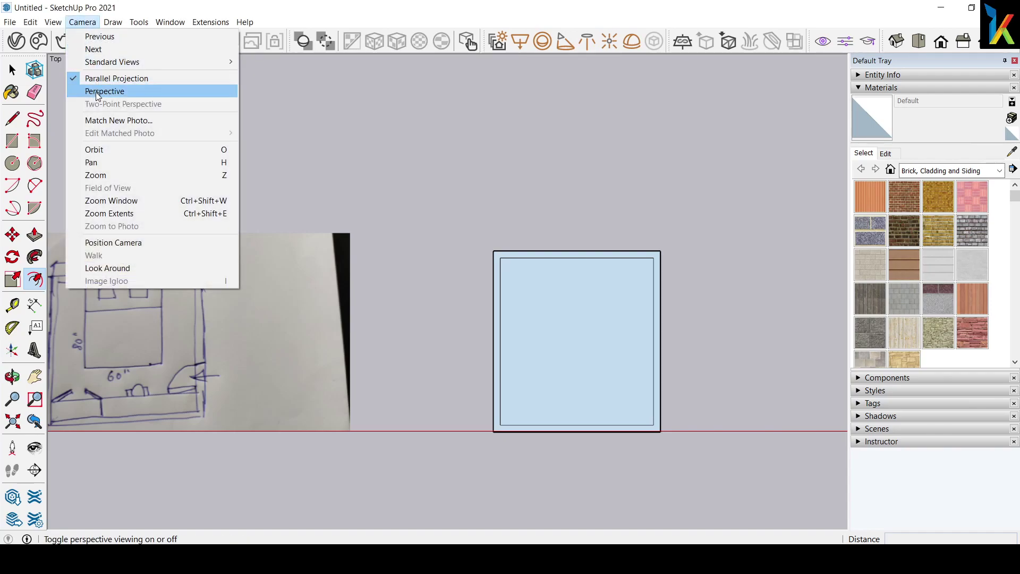
# Switch the camera to Perspective and orbit to view the offset square at an angle.
pyautogui.click(116, 96)
pyautogui.scroll(-2, 633, 364)
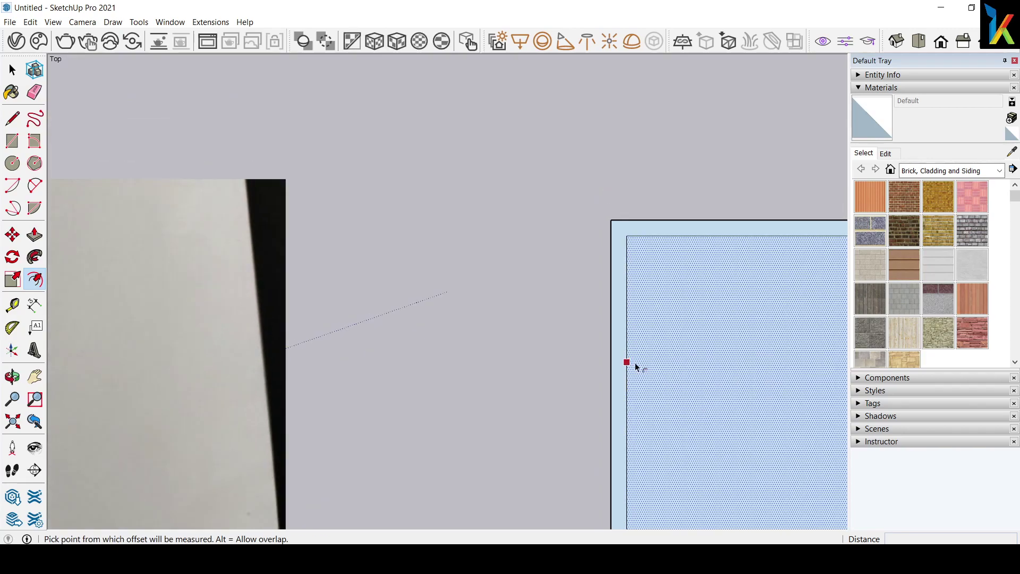
pyautogui.scroll(-3, 633, 364)
pyautogui.scroll(-2, 632, 363)
pyautogui.scroll(2, 630, 368)
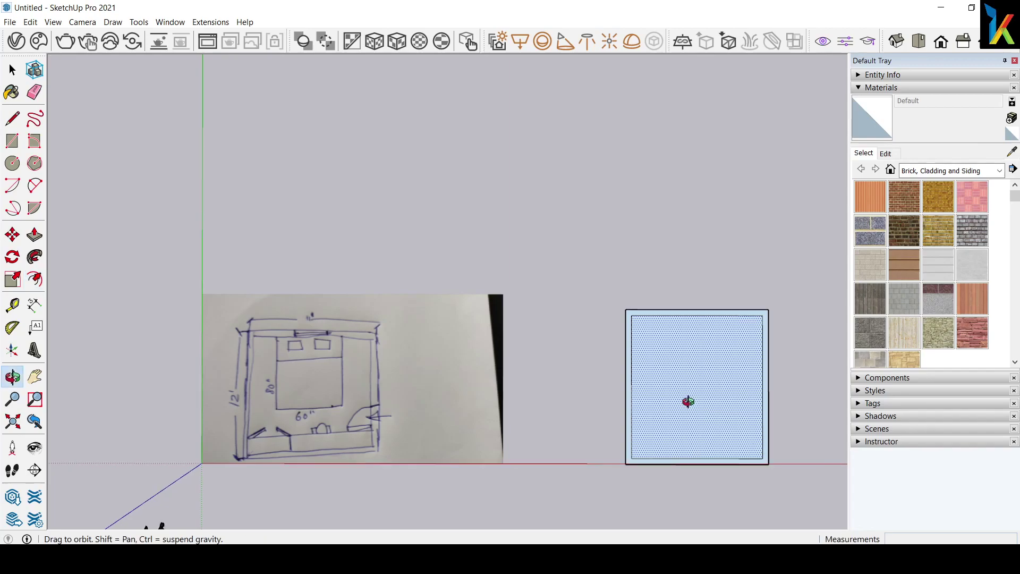
pyautogui.moveTo(683, 403)
pyautogui.mouseDown(button='middle')
pyautogui.moveTo(568, 276)
pyautogui.moveTo(412, 72)
pyautogui.mouseUp(button='middle')
pyautogui.moveTo(674, 442)
pyautogui.mouseDown(button='middle')
pyautogui.moveTo(602, 383)
pyautogui.moveTo(672, 394)
pyautogui.mouseUp(button='middle')
pyautogui.scroll(3, 604, 382)
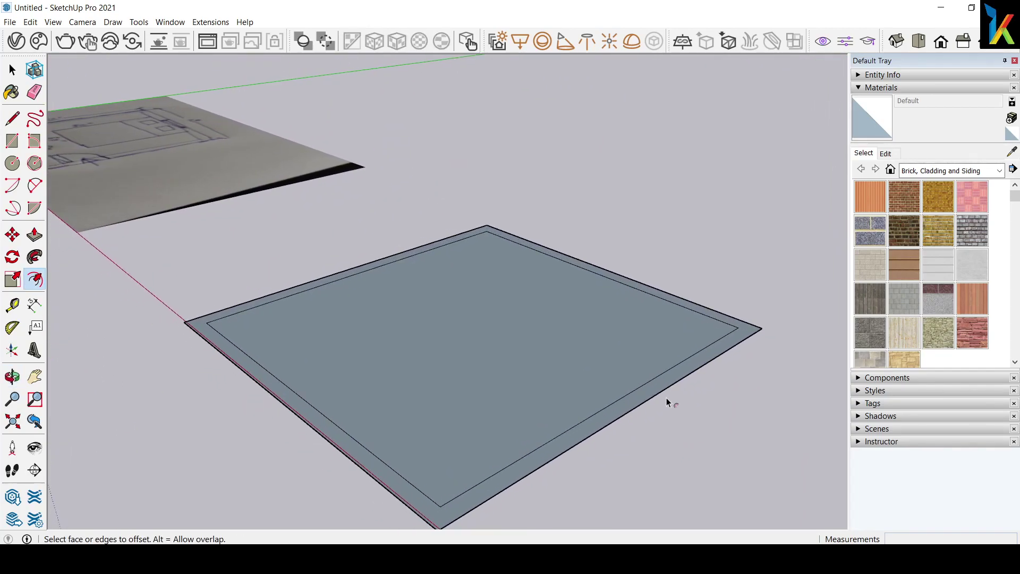
# Push/Pull the outer border ring up 8' into walls, then orbit to look inside.
pyautogui.press('space')
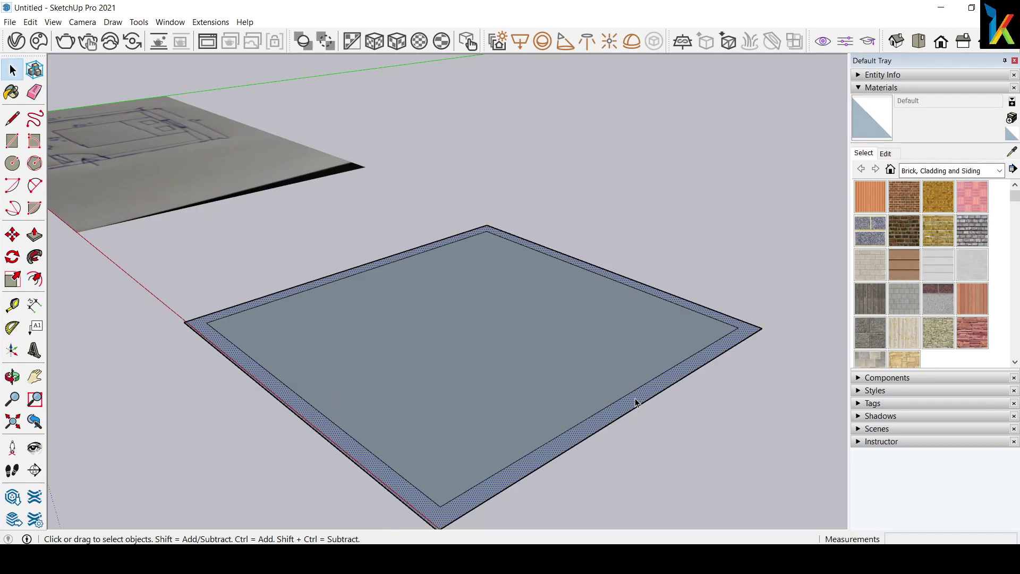
pyautogui.press('p')
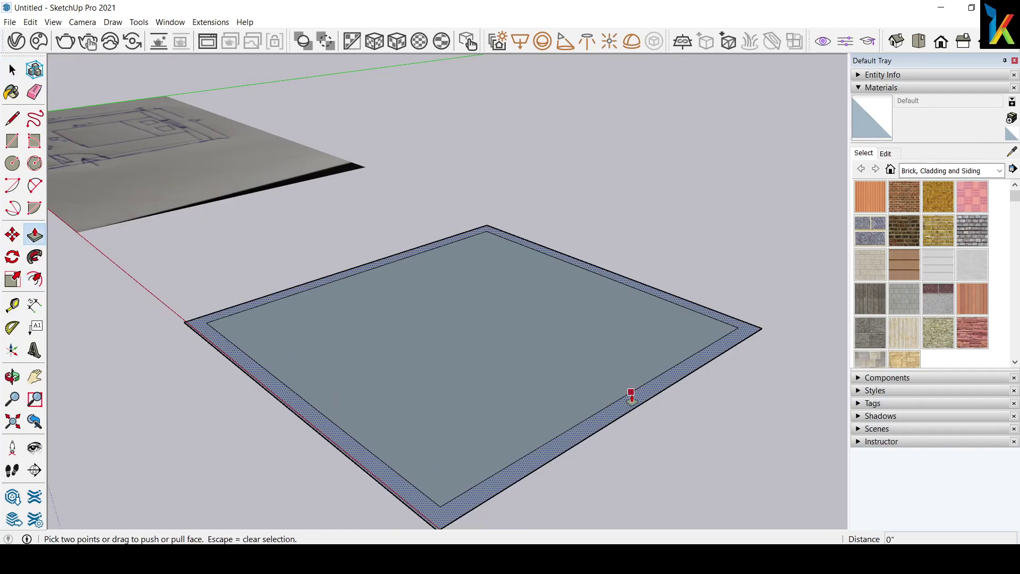
pyautogui.moveTo(632, 397); pyautogui.dragTo(639, 369)
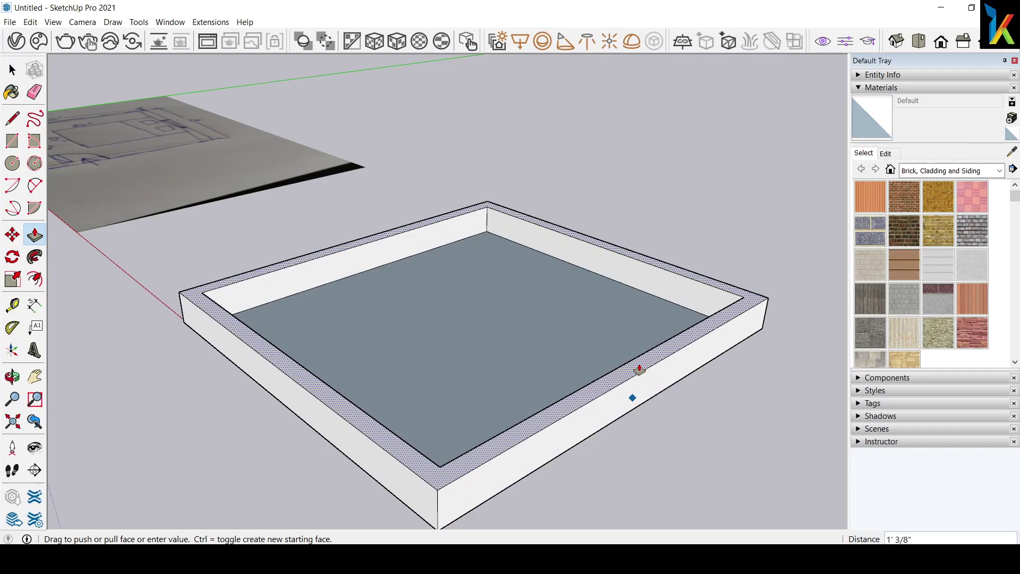
pyautogui.write("8'")
pyautogui.press('Return')
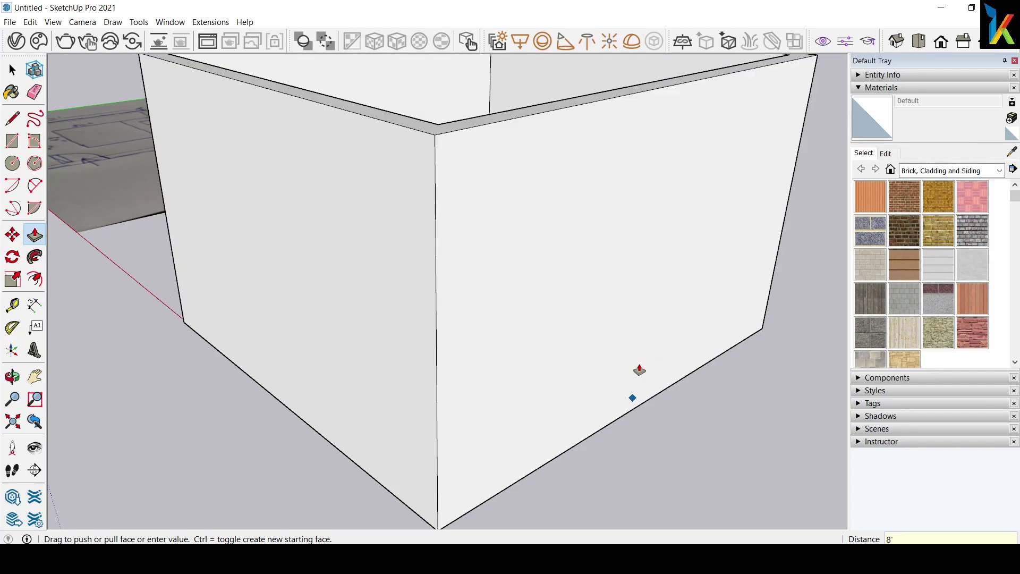
pyautogui.scroll(-5, 621, 355)
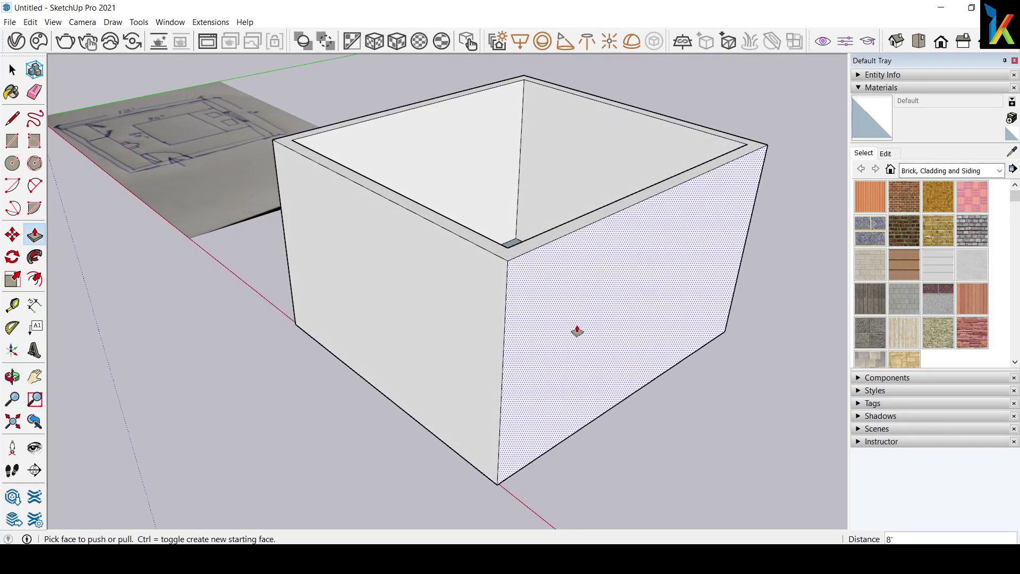
pyautogui.moveTo(578, 330)
pyautogui.mouseDown(button='middle')
pyautogui.moveTo(558, 298)
pyautogui.moveTo(481, 286)
pyautogui.mouseUp(button='middle')
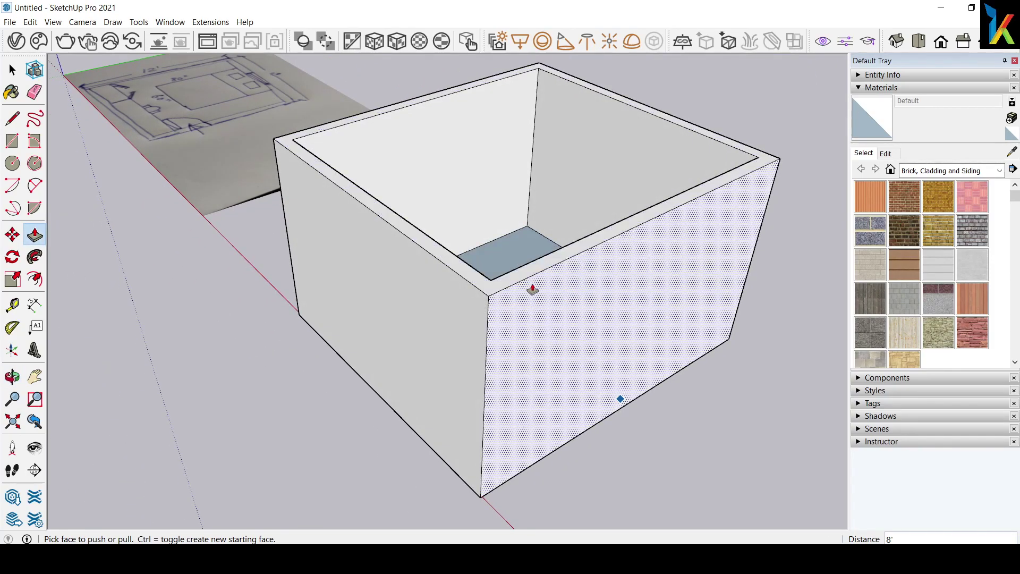
pyautogui.scroll(2, 473, 336)
pyautogui.scroll(4, 458, 338)
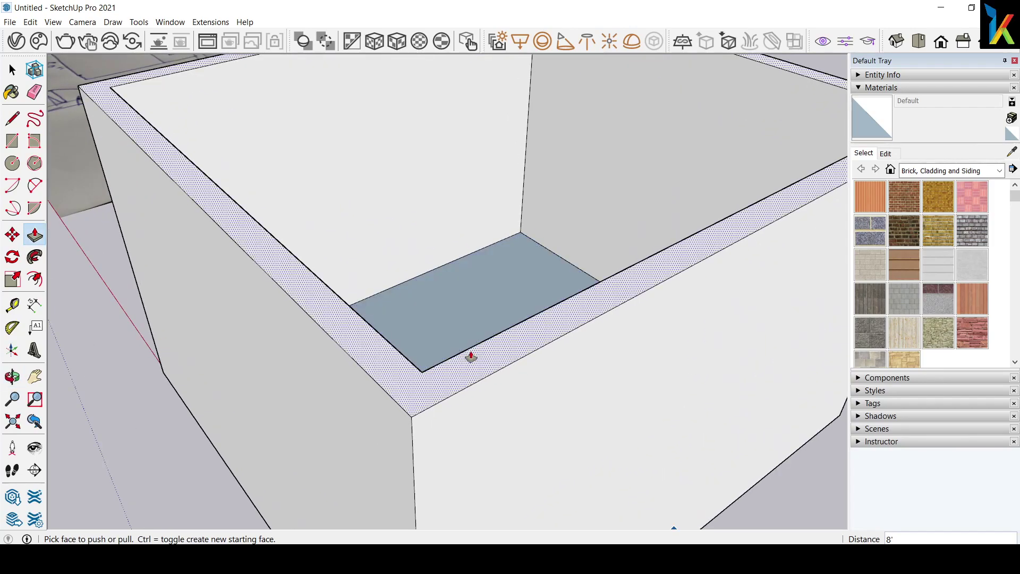
# Place a Tape Measure guide point 3 feet along the right wall's floor edge.
pyautogui.press('t')
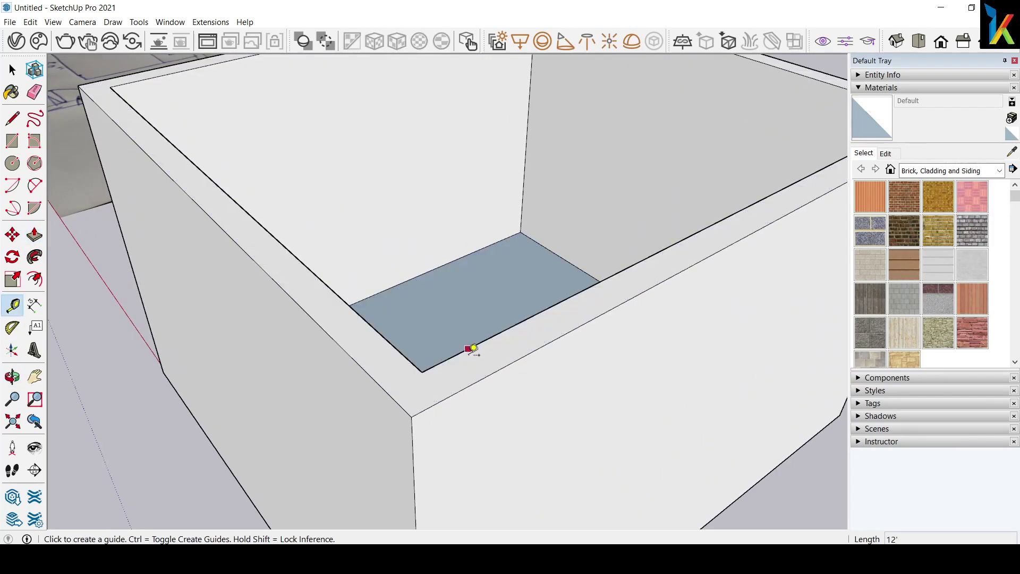
pyautogui.click(422, 371)
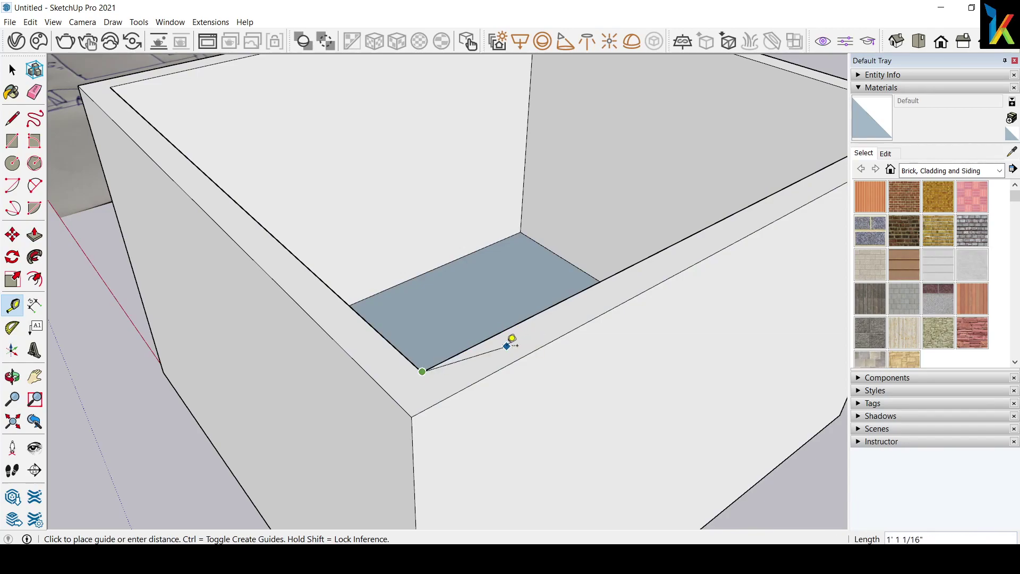
pyautogui.moveTo(515, 360); pyautogui.dragTo(665, 346, button='middle')
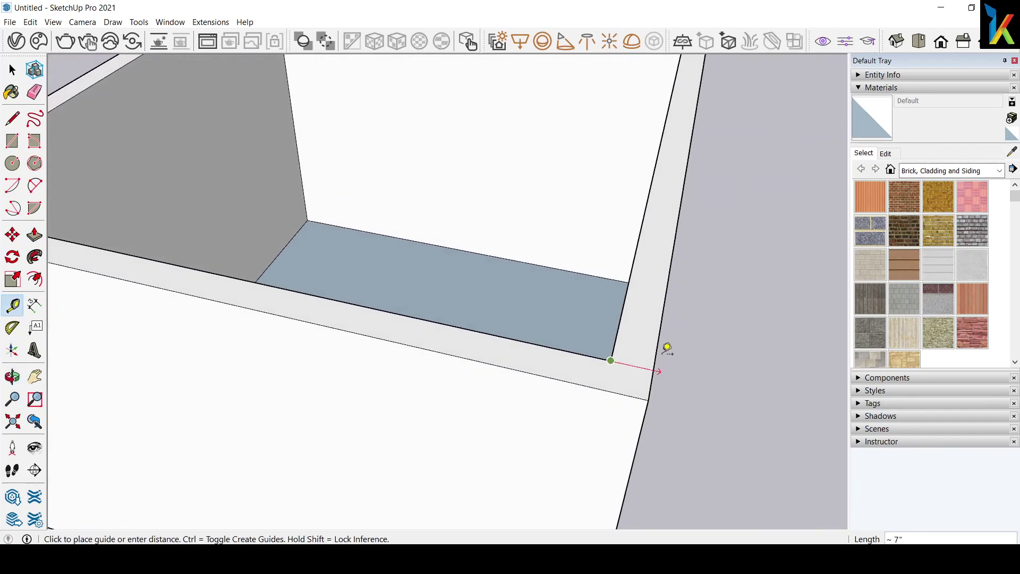
pyautogui.moveTo(644, 233); pyautogui.dragTo(658, 348, button='middle')
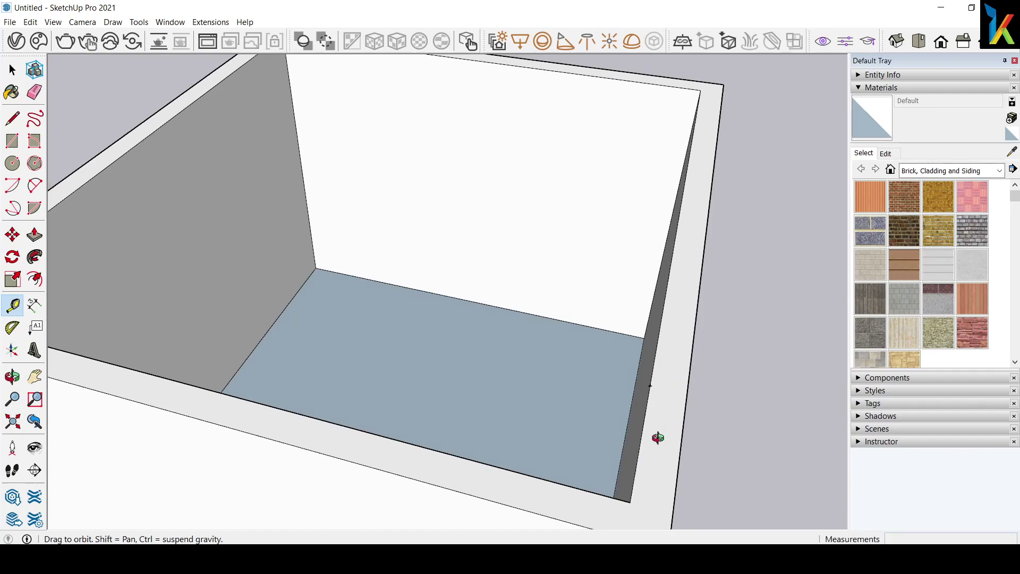
pyautogui.moveTo(658, 433)
pyautogui.mouseDown(button='middle')
pyautogui.moveTo(571, 445)
pyautogui.moveTo(562, 432)
pyautogui.mouseUp(button='middle')
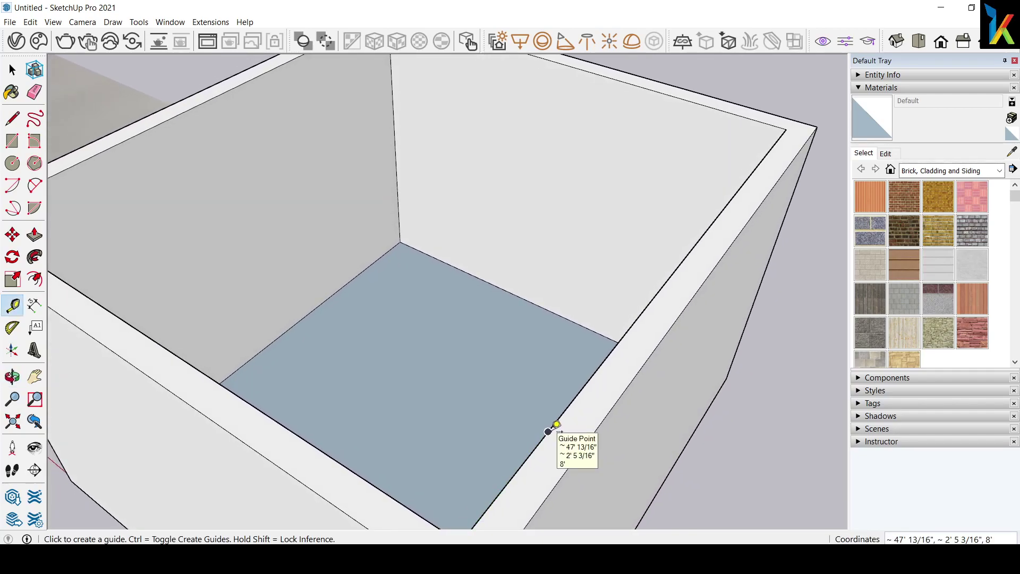
pyautogui.click(548, 431)
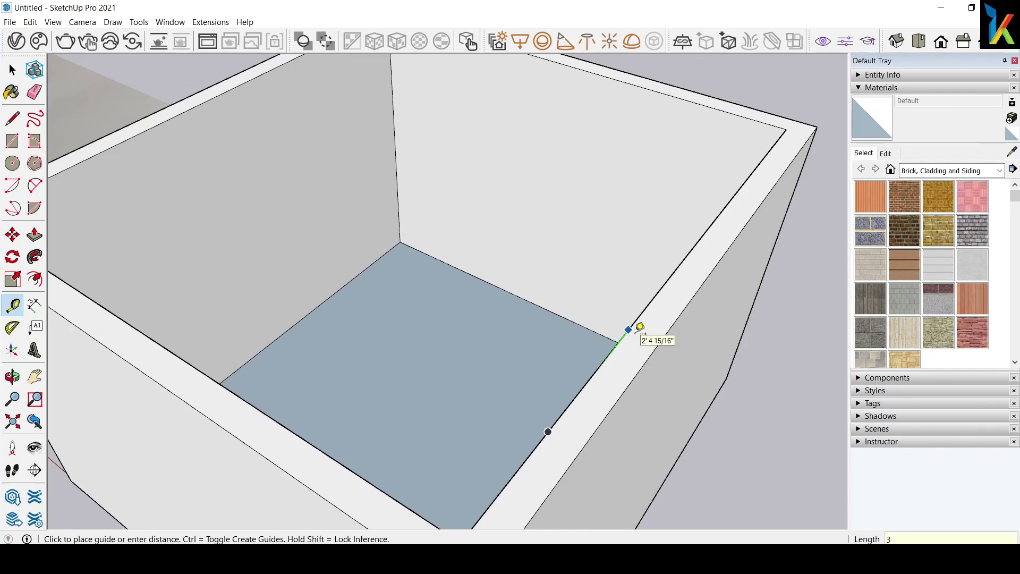
pyautogui.write("'")
pyautogui.press('Return')
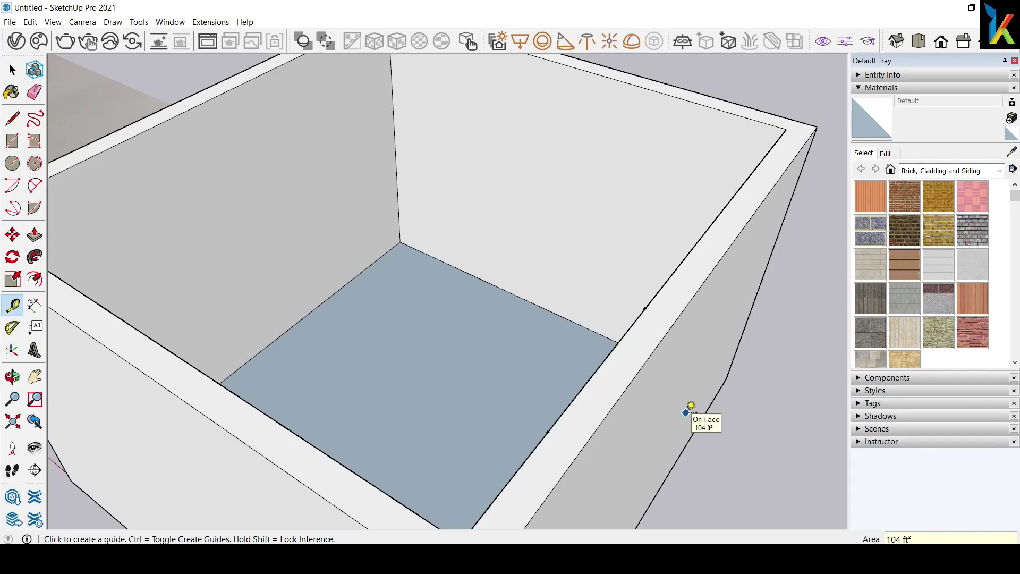
# Draw a 6-inch line from the guide point and a second line across the wall top.
pyautogui.press('l')
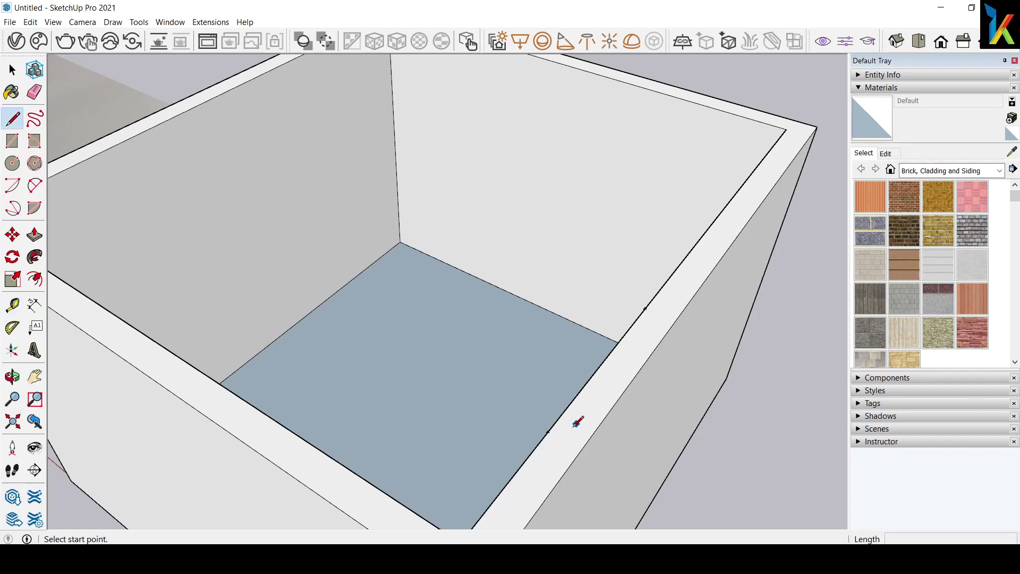
pyautogui.click(549, 431)
pyautogui.write('6')
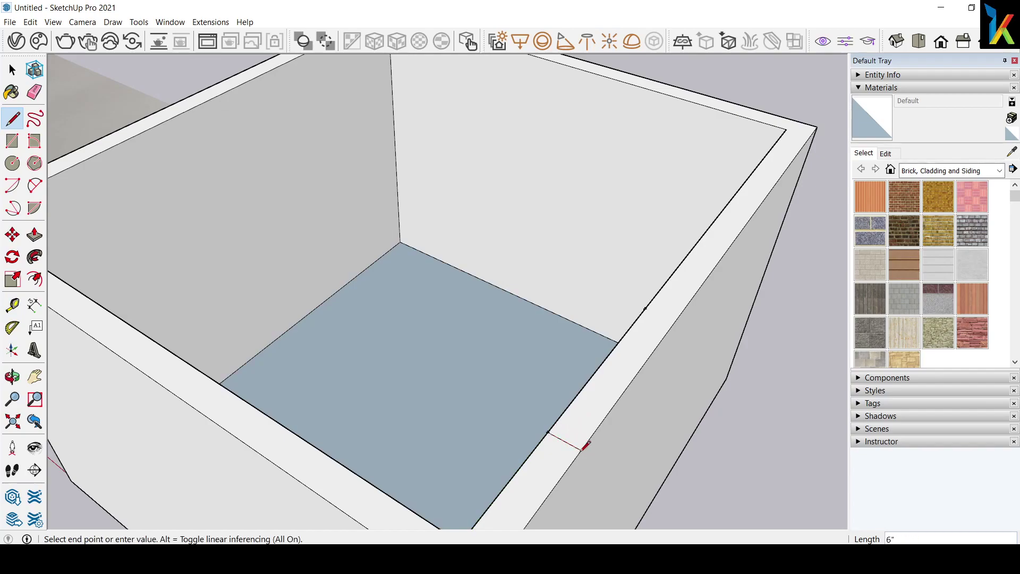
pyautogui.press('Return')
pyautogui.click(645, 309)
pyautogui.click(676, 321)
pyautogui.moveTo(717, 448); pyautogui.dragTo(574, 371, button='middle')
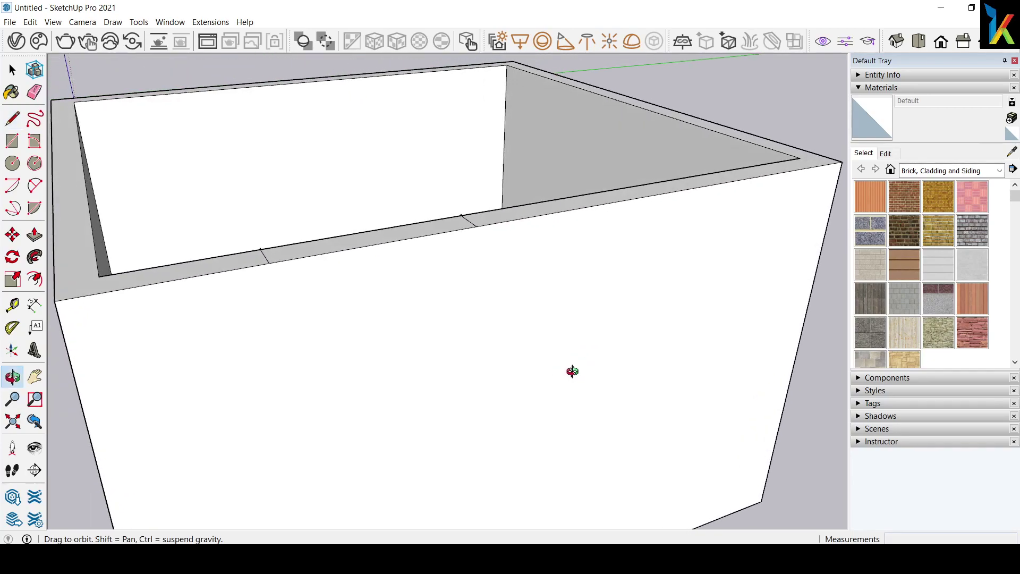
# Push the wall section between the two lines down to the floor.
pyautogui.press('p')
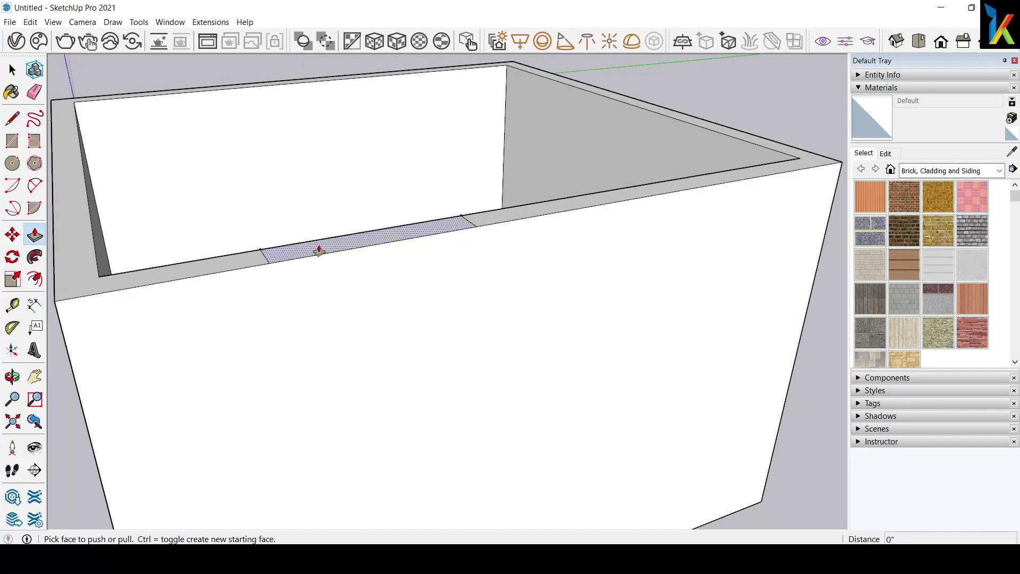
pyautogui.moveTo(319, 246)
pyautogui.mouseDown()
pyautogui.moveTo(405, 495)
pyautogui.moveTo(345, 422)
pyautogui.mouseUp()
pyautogui.scroll(5, 405, 495)
pyautogui.scroll(2, 345, 423)
pyautogui.scroll(1, 342, 423)
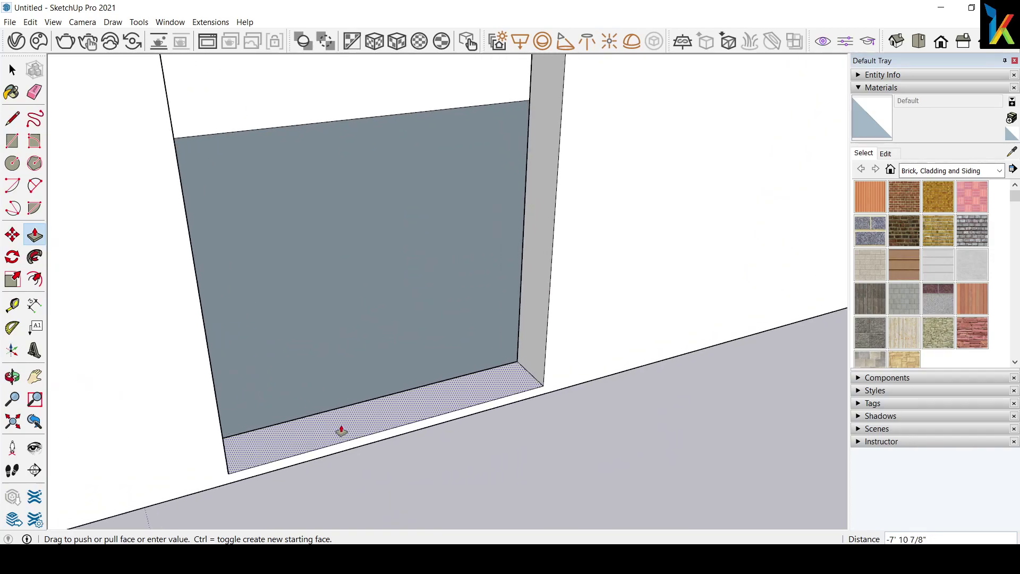
pyautogui.click(341, 434)
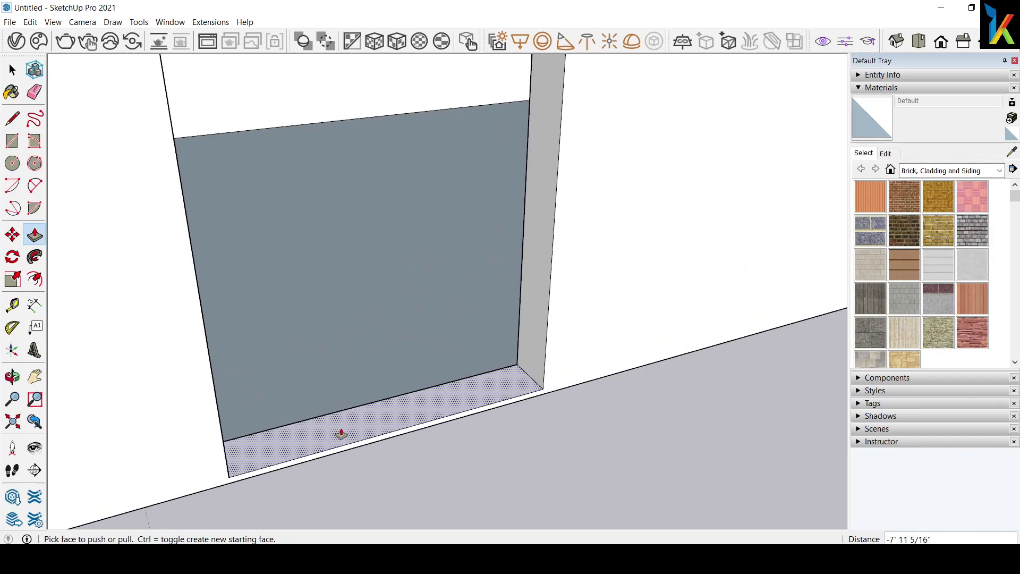
pyautogui.moveTo(406, 237)
pyautogui.mouseDown(button='middle')
pyautogui.moveTo(512, 340)
pyautogui.moveTo(492, 284)
pyautogui.moveTo(574, 346)
pyautogui.moveTo(665, 337)
pyautogui.moveTo(640, 325)
pyautogui.mouseUp(button='middle')
# Copy the wall end's top edge 1' down, then undo and restore the wall end geometry.
pyautogui.press('space')
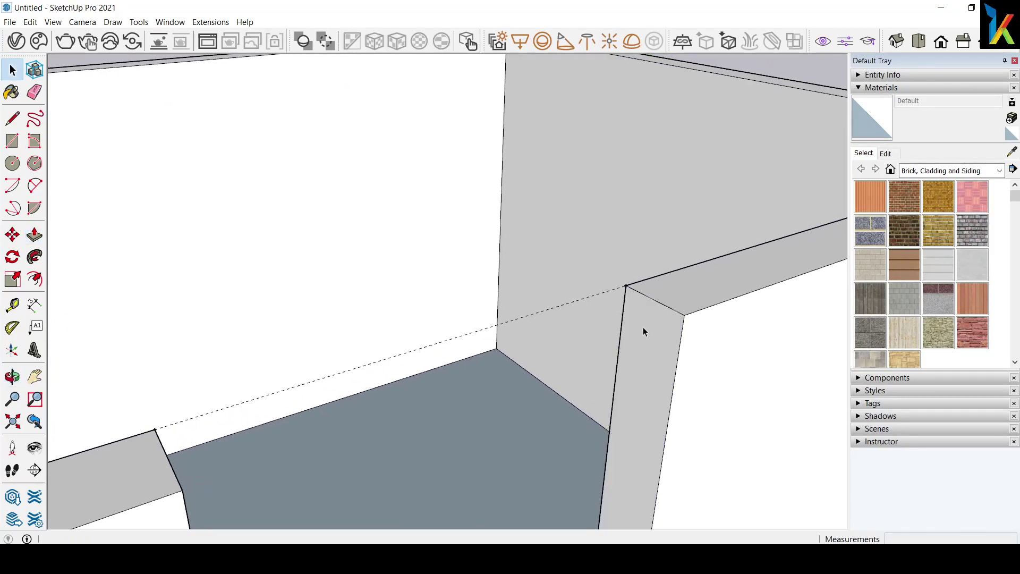
pyautogui.click(648, 302)
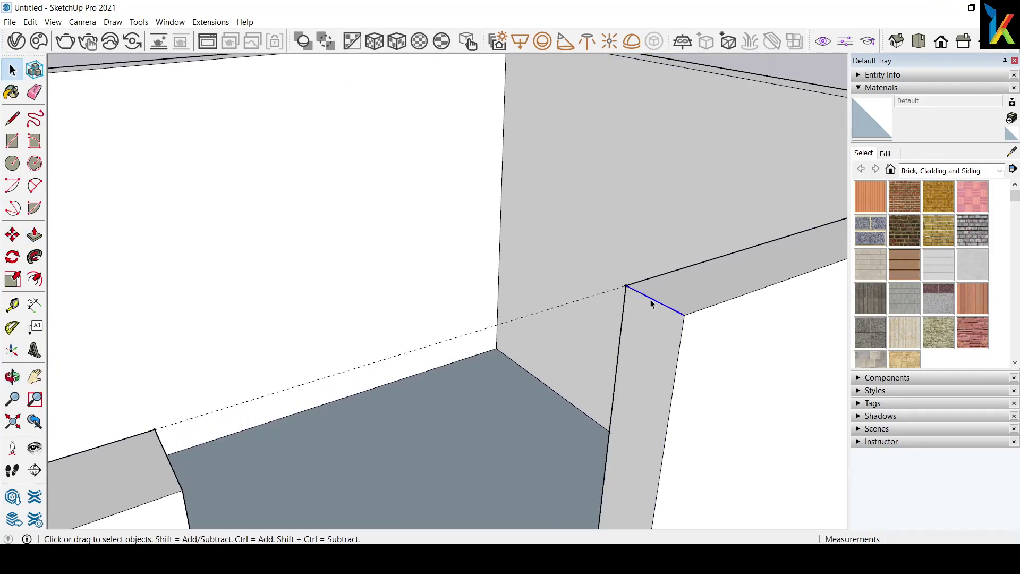
pyautogui.press('m')
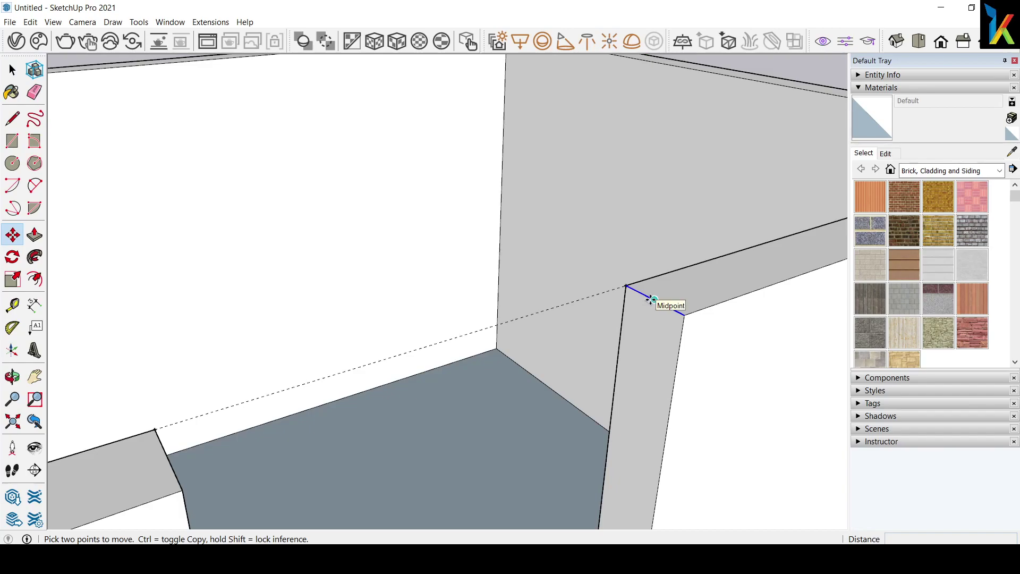
pyautogui.click(652, 301)
pyautogui.press('ctrl')
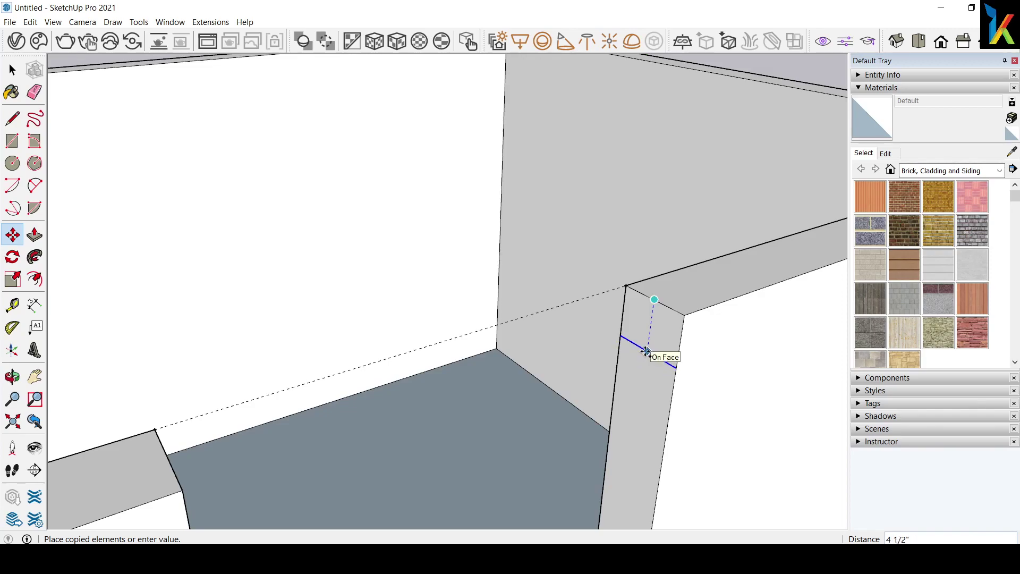
pyautogui.write('1')
pyautogui.write("'")
pyautogui.press('Return')
pyautogui.hotkey('ctrl', 'z')
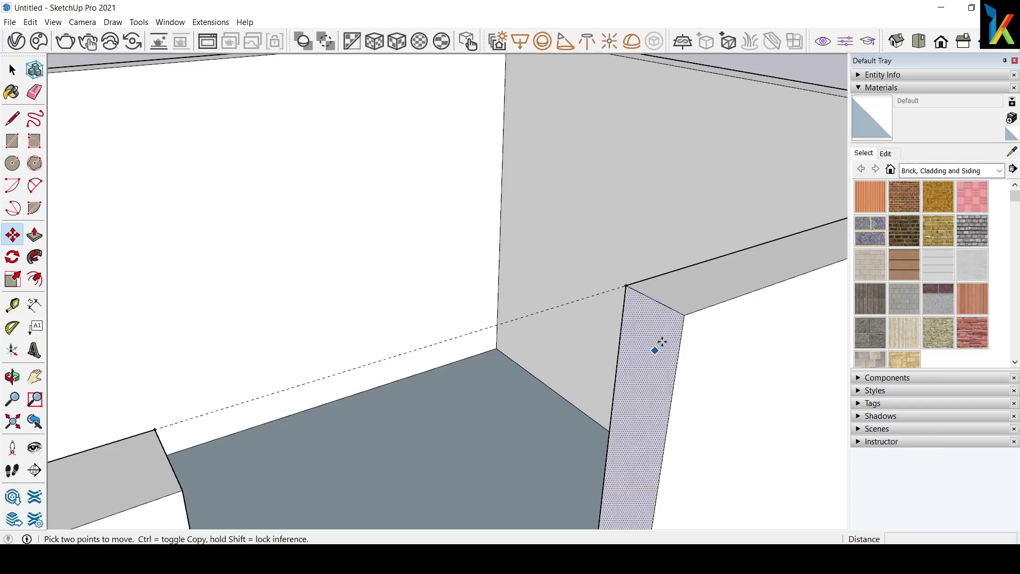
pyautogui.click(654, 302)
pyautogui.click(643, 302)
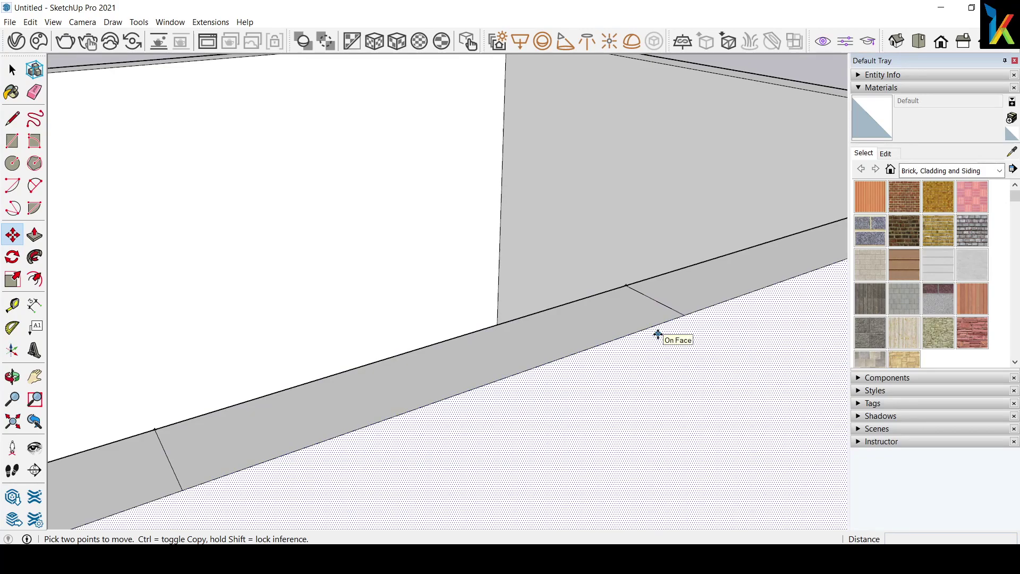
pyautogui.click(31, 22)
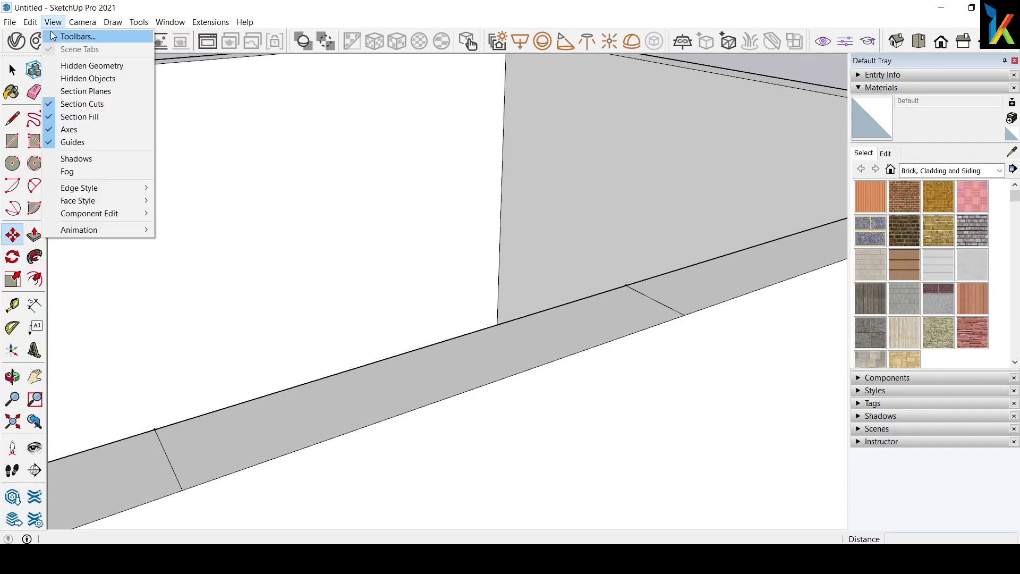
pyautogui.click(39, 47)
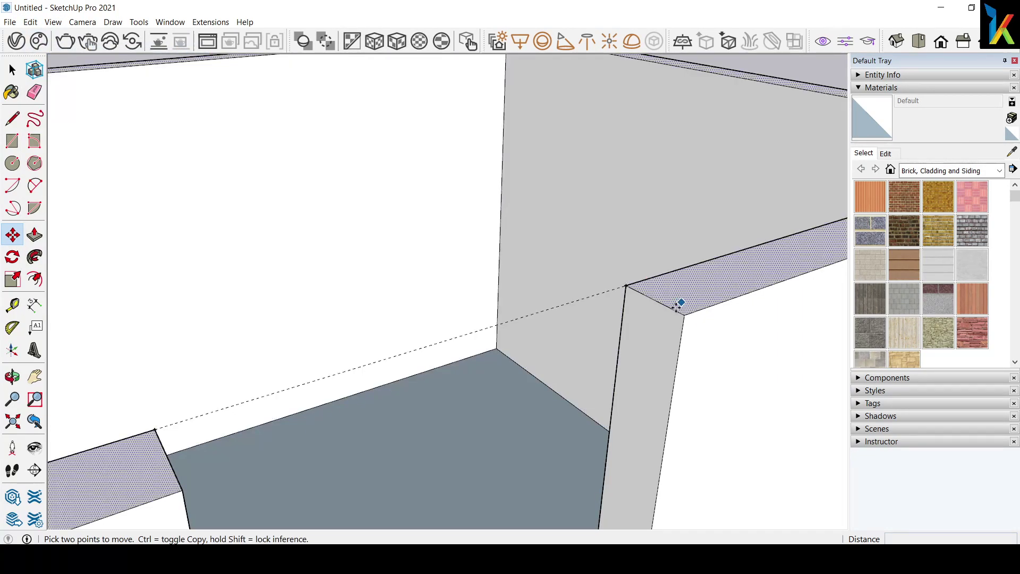
# Retry copying the wall end's top edge downward, cancelling the attempt.
pyautogui.press('space')
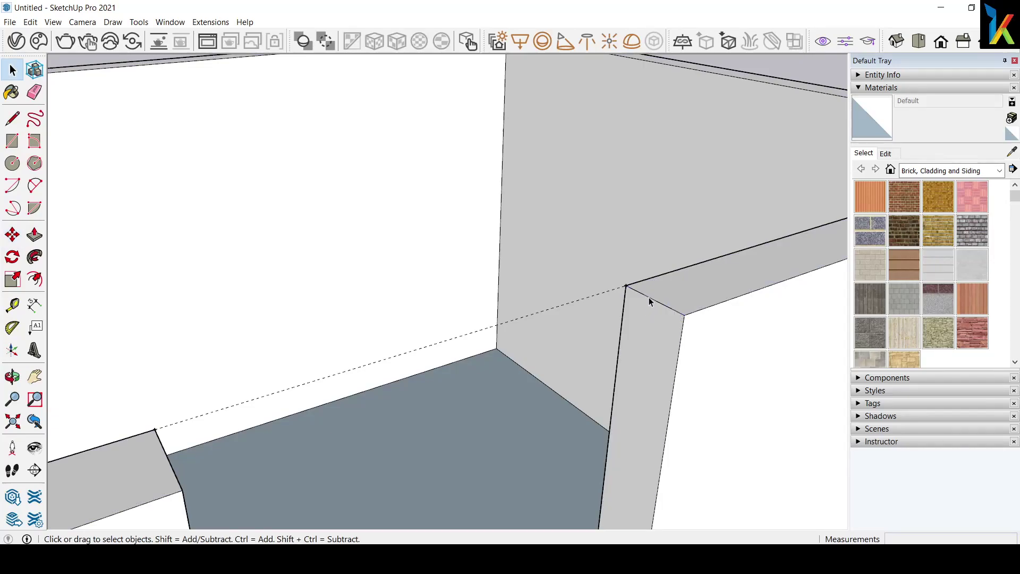
pyautogui.click(649, 301)
pyautogui.press('m')
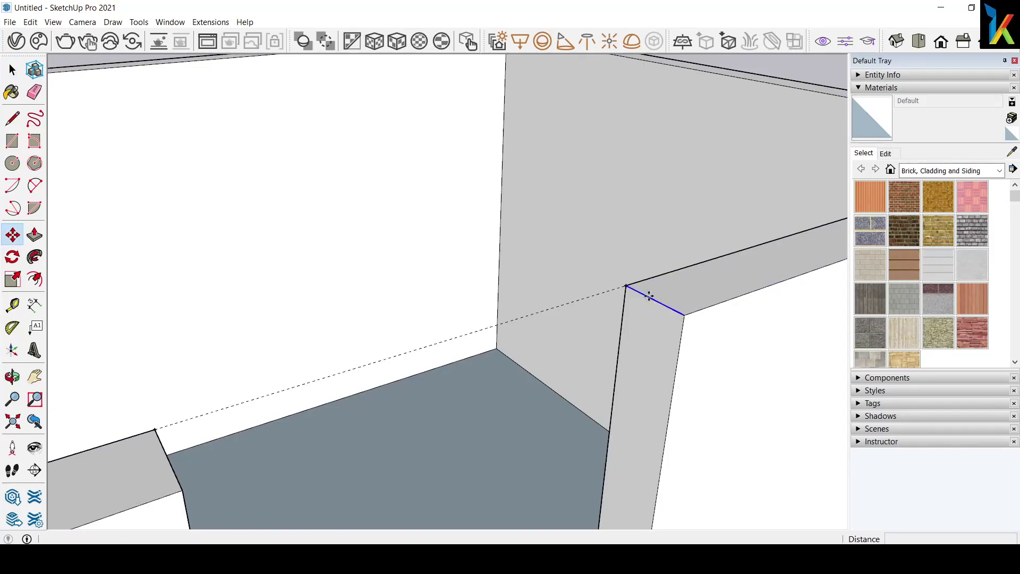
pyautogui.click(654, 300)
pyautogui.press('ctrl')
pyautogui.write('42')
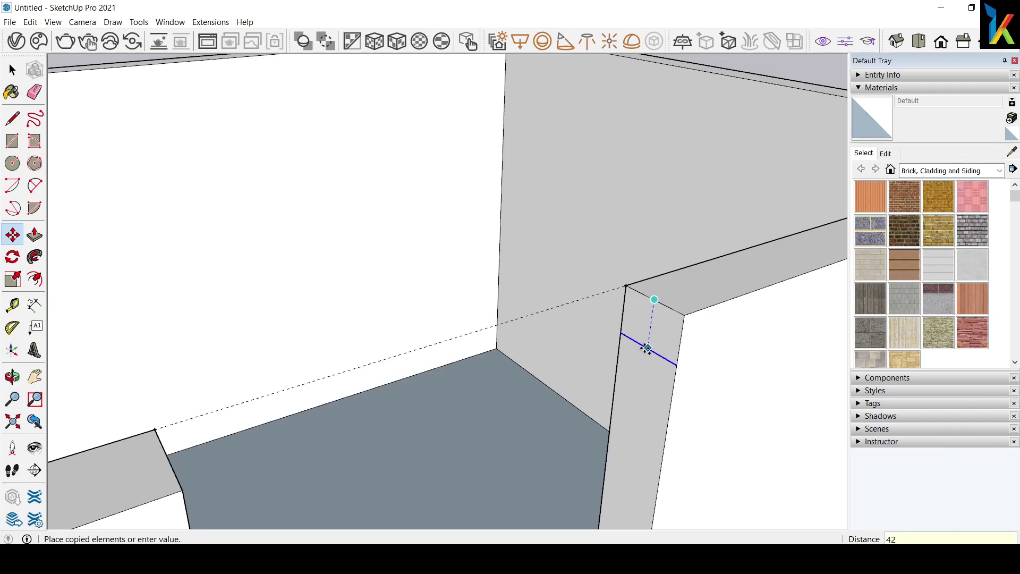
pyautogui.press('Return')
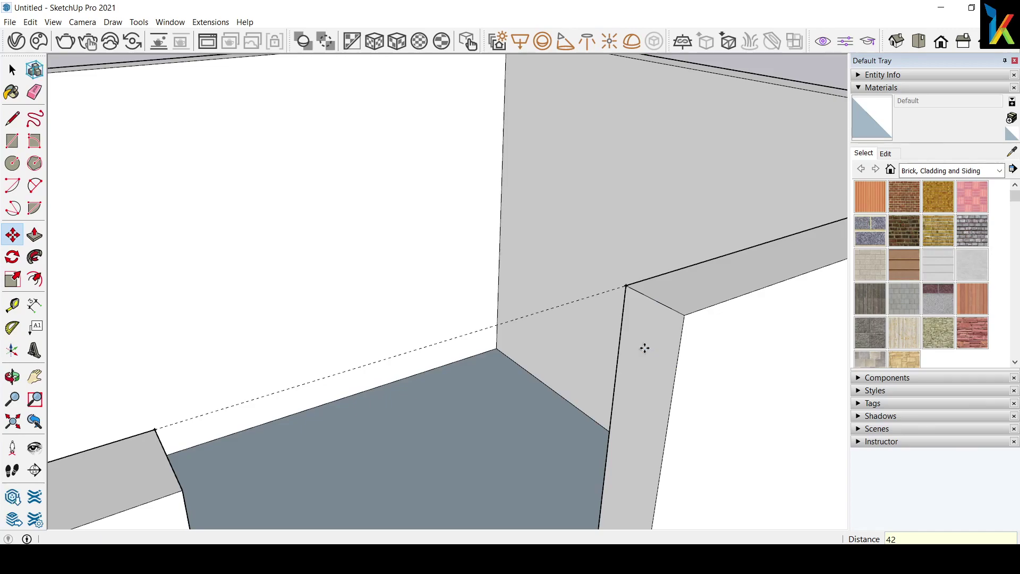
pyautogui.press('Escape')
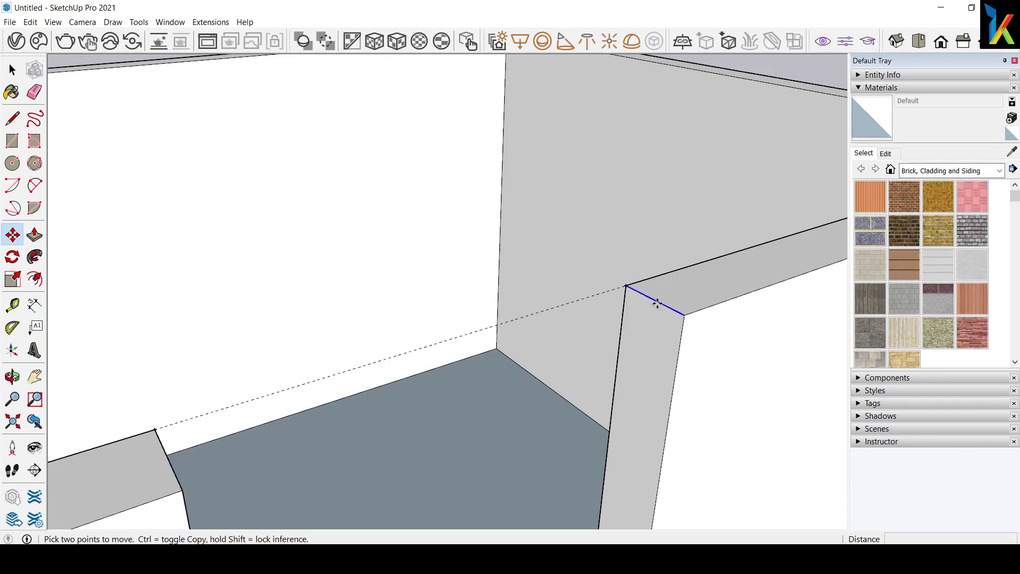
pyautogui.click(657, 303)
pyautogui.press('Escape')
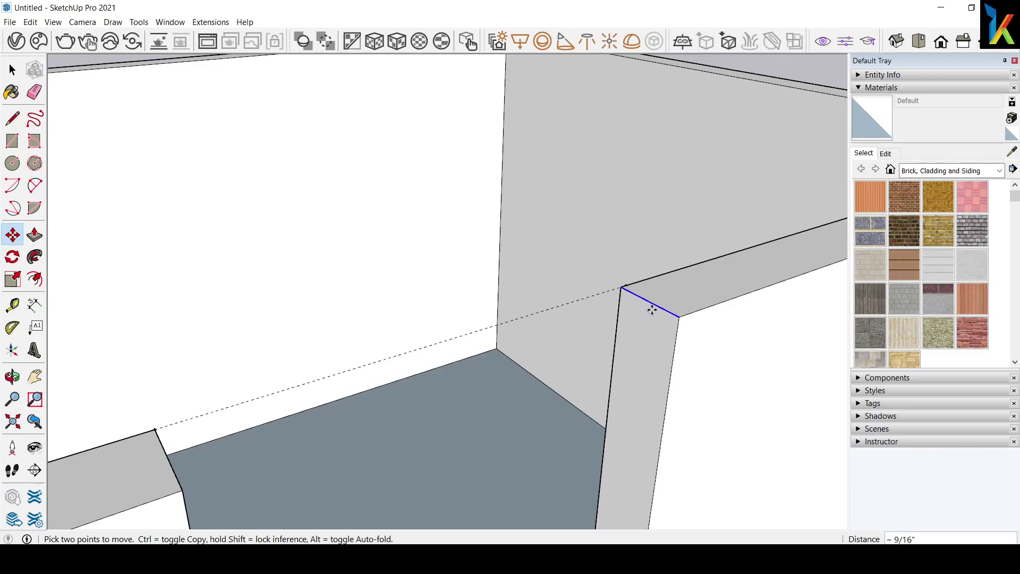
# Copy the wall end's top edge partway down the end face.
pyautogui.press('space')
pyautogui.click(655, 302)
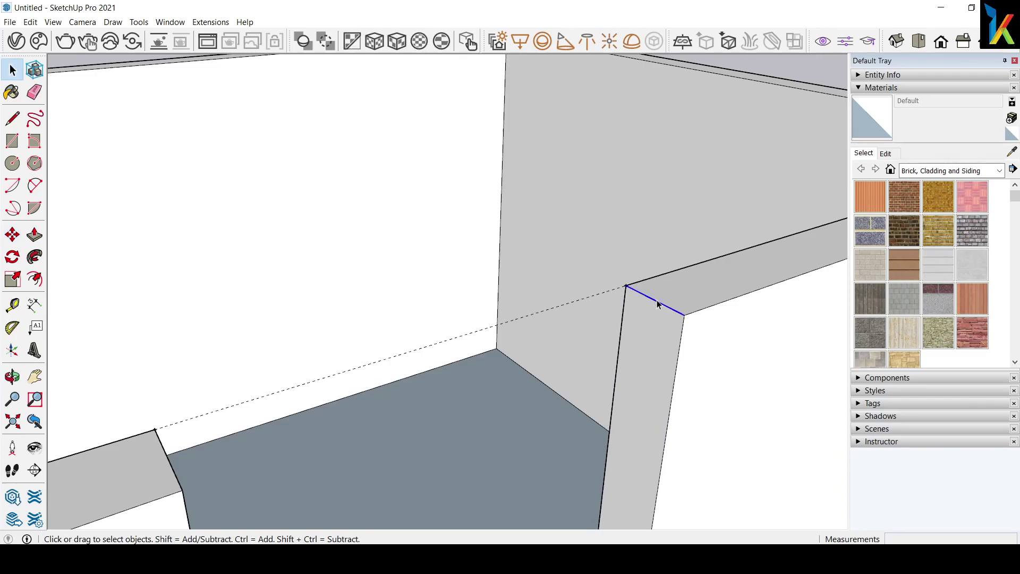
pyautogui.press('m')
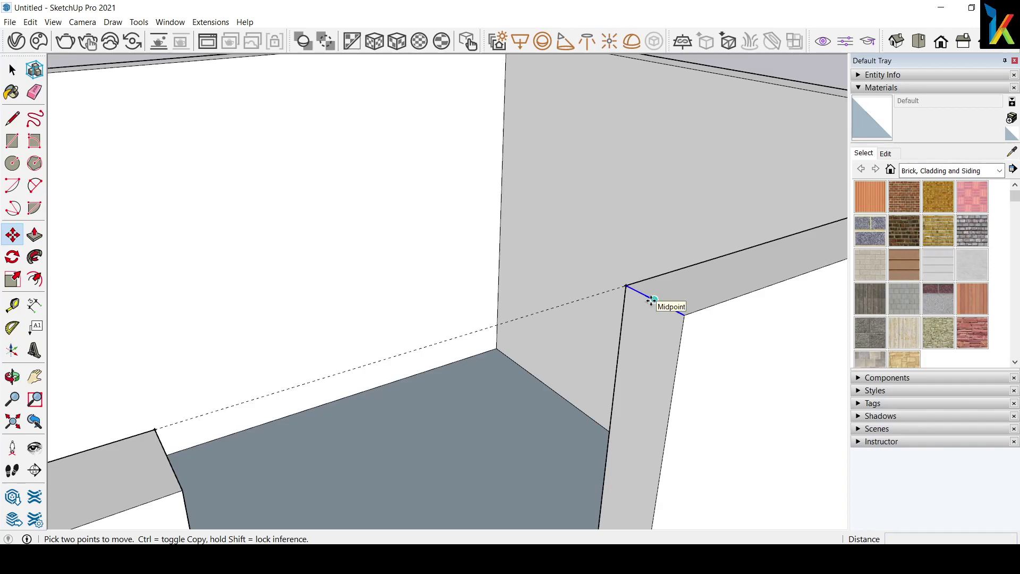
pyautogui.press('ctrl')
pyautogui.click(651, 301)
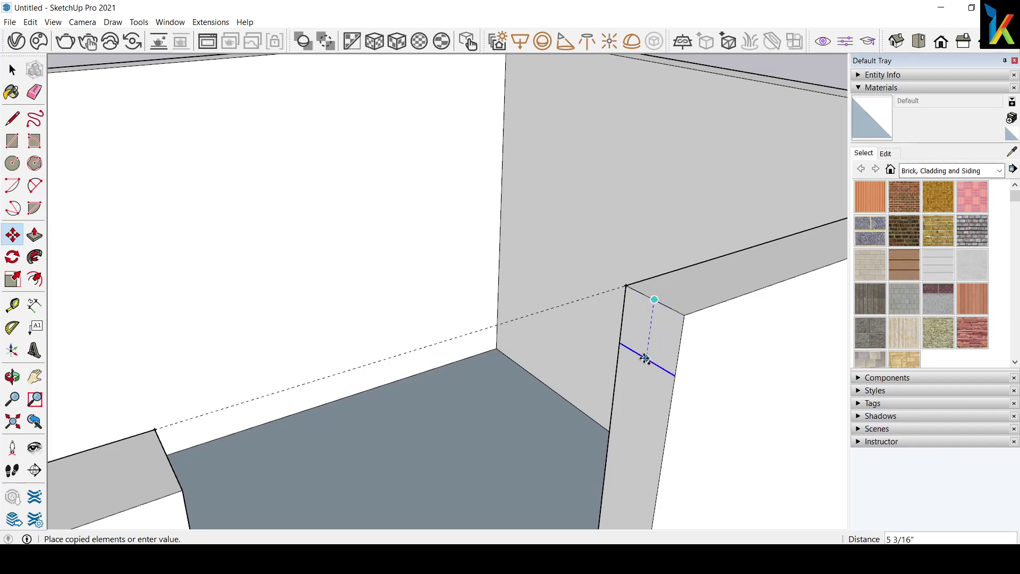
pyautogui.click(644, 369)
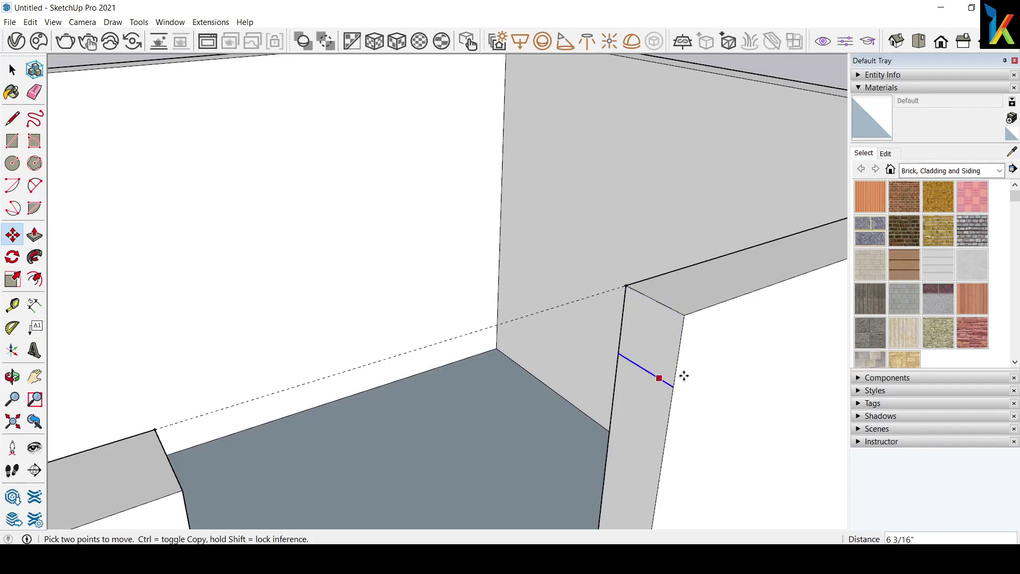
pyautogui.press('space')
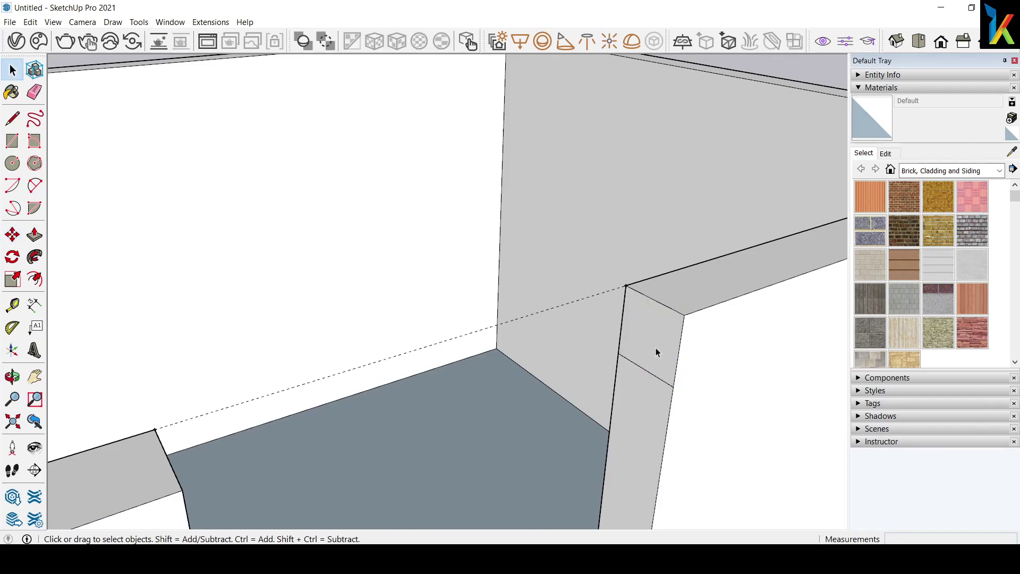
# Push/Pull the small face above the new line across the gap to form the door header.
pyautogui.click(657, 349)
pyautogui.press('p')
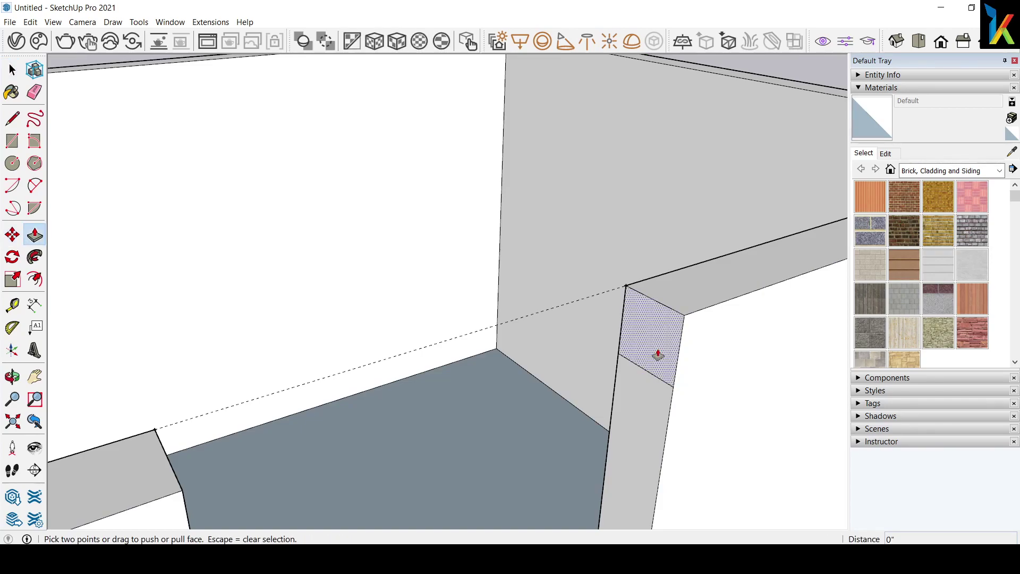
pyautogui.click(658, 354)
pyautogui.moveTo(432, 417); pyautogui.dragTo(394, 405, button='middle')
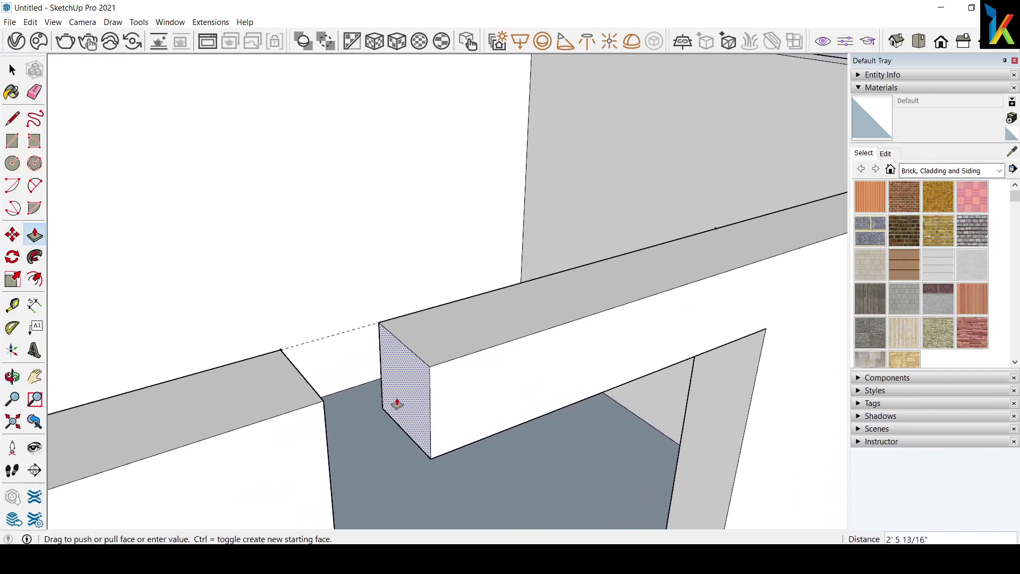
pyautogui.click(319, 408)
pyautogui.scroll(-5, 433, 403)
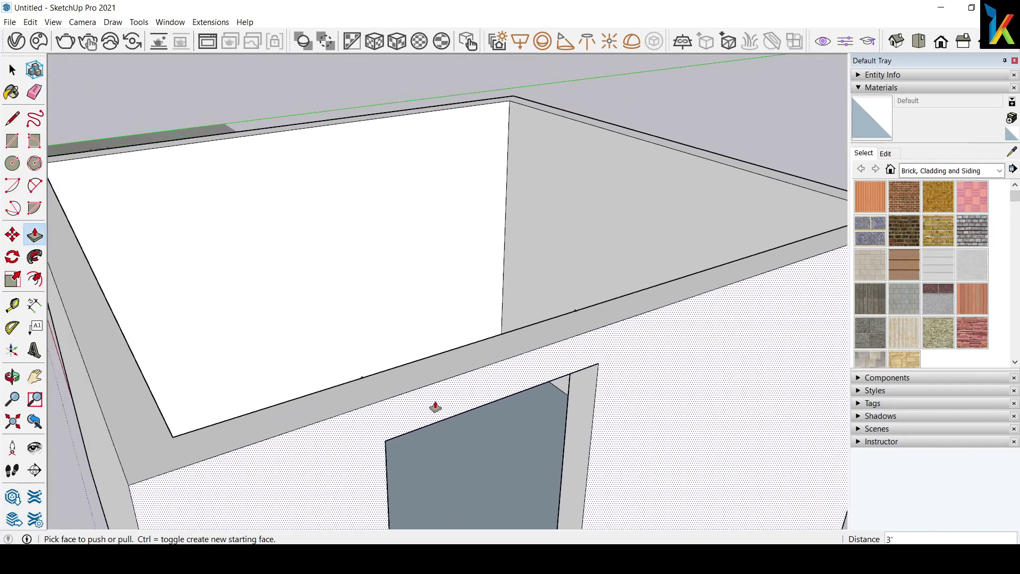
pyautogui.moveTo(432, 403)
pyautogui.mouseDown(button='middle')
pyautogui.moveTo(508, 322)
pyautogui.moveTo(556, 405)
pyautogui.mouseUp(button='middle')
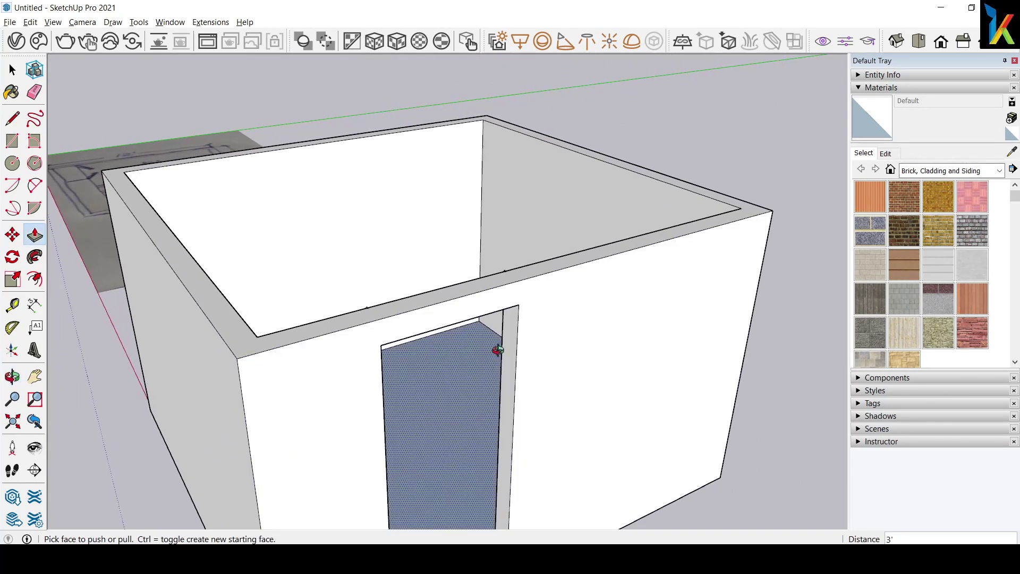
pyautogui.moveTo(496, 348); pyautogui.dragTo(697, 387, button='middle')
pyautogui.scroll(3, 541, 251)
pyautogui.moveTo(491, 149)
pyautogui.mouseDown(button='middle')
pyautogui.moveTo(388, 380)
pyautogui.moveTo(419, 388)
pyautogui.mouseUp(button='middle')
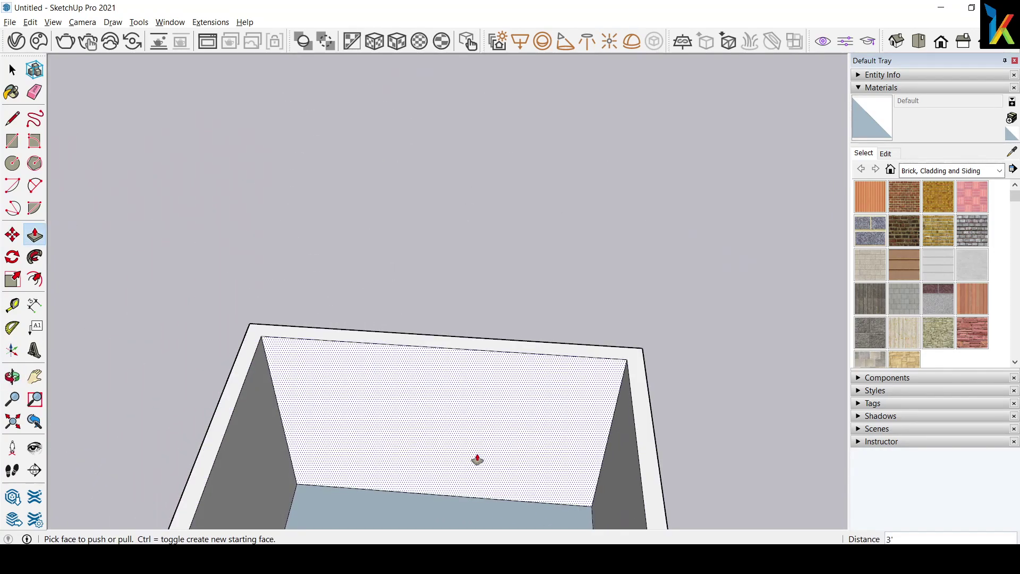
pyautogui.moveTo(478, 460)
pyautogui.mouseDown(button='middle')
pyautogui.moveTo(433, 376)
pyautogui.moveTo(452, 400)
pyautogui.moveTo(521, 330)
pyautogui.moveTo(521, 399)
pyautogui.mouseUp(button='middle')
# Reverse the floor face so its front side shows.
pyautogui.press('space')
pyautogui.rightClick(458, 450)
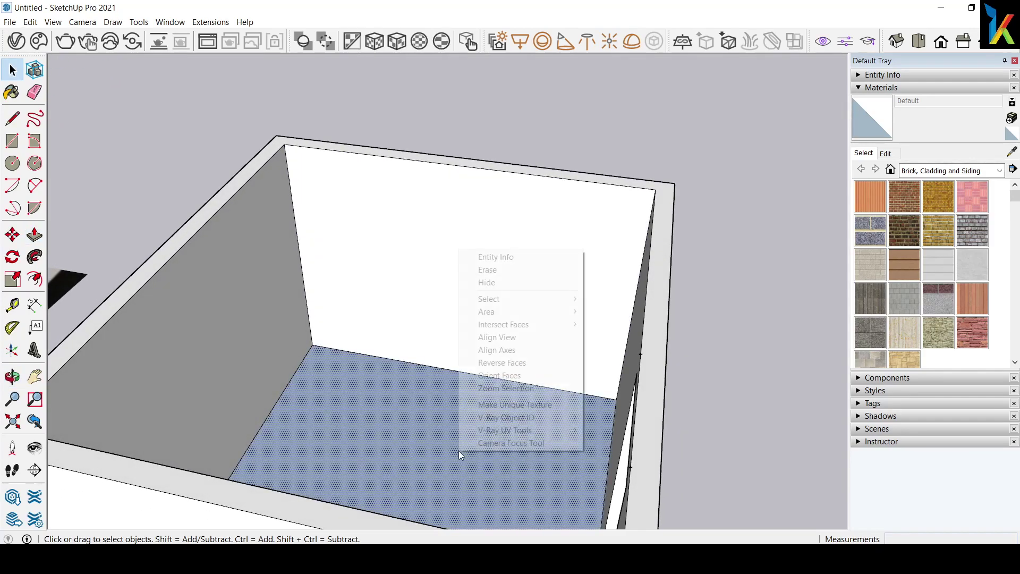
pyautogui.click(490, 362)
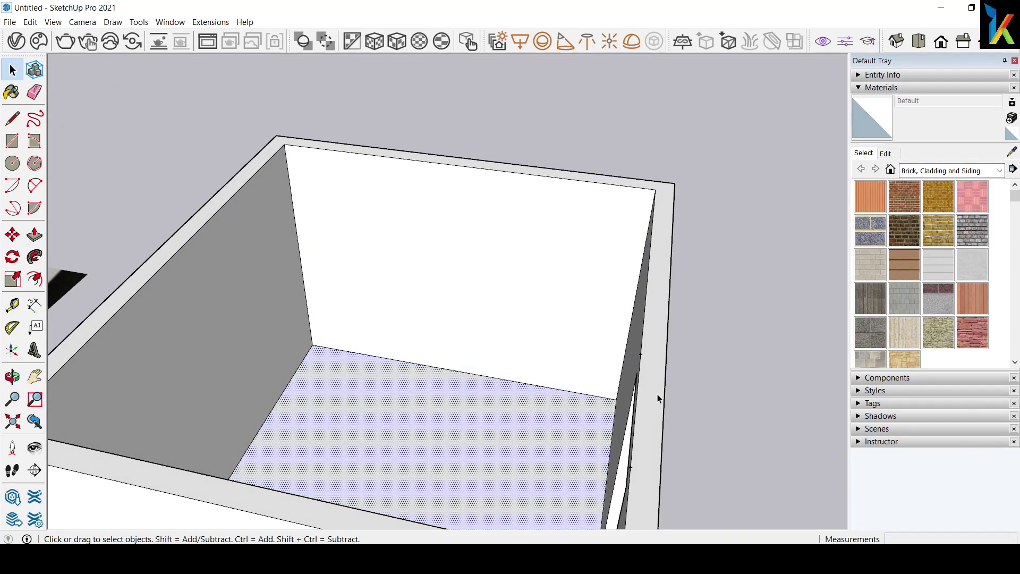
pyautogui.click(721, 384)
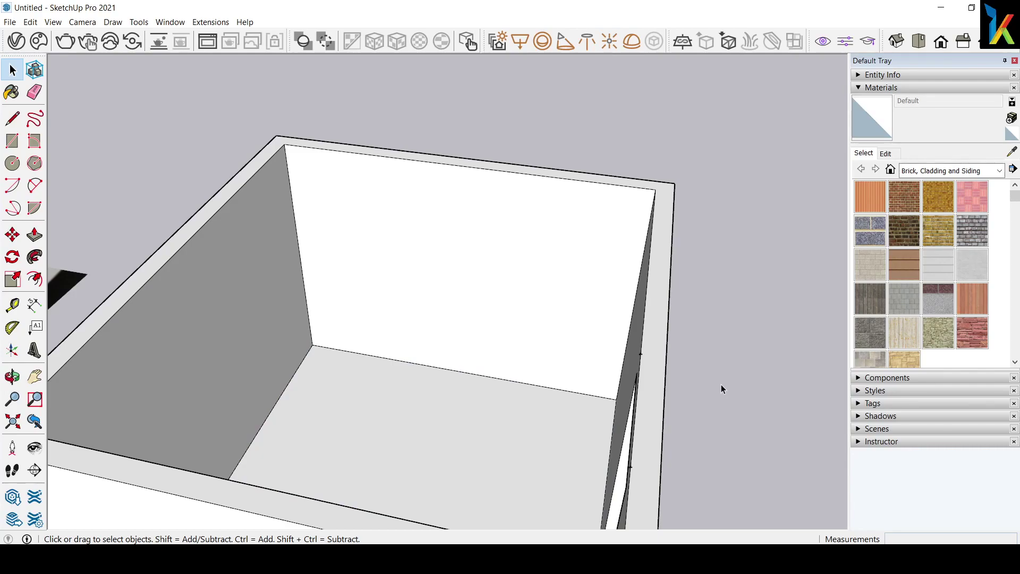
# Start a guide from the floor edge, then cancel it and return to the Select tool.
pyautogui.press('t')
pyautogui.click(458, 370)
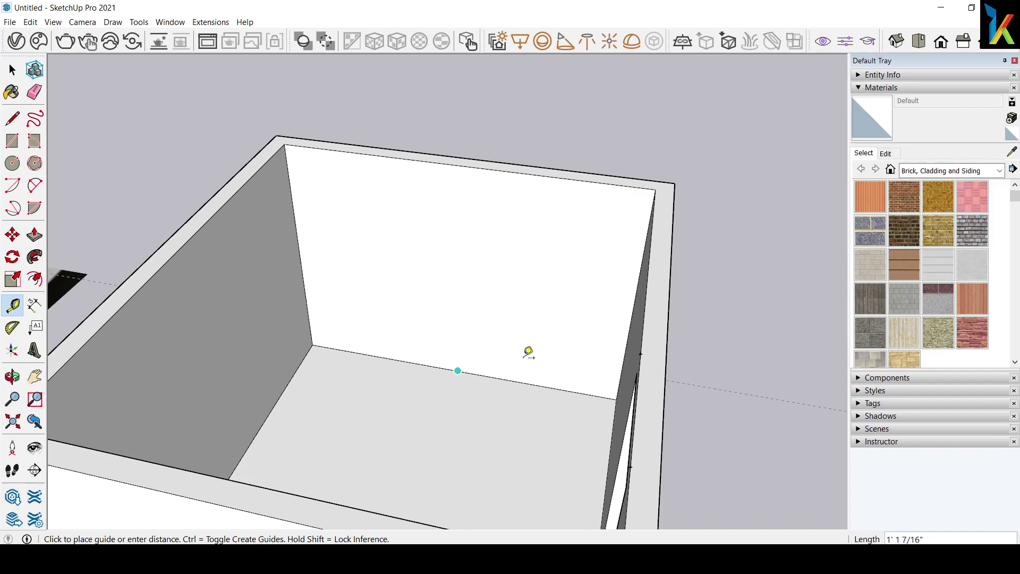
pyautogui.moveTo(528, 353); pyautogui.dragTo(431, 304, button='middle')
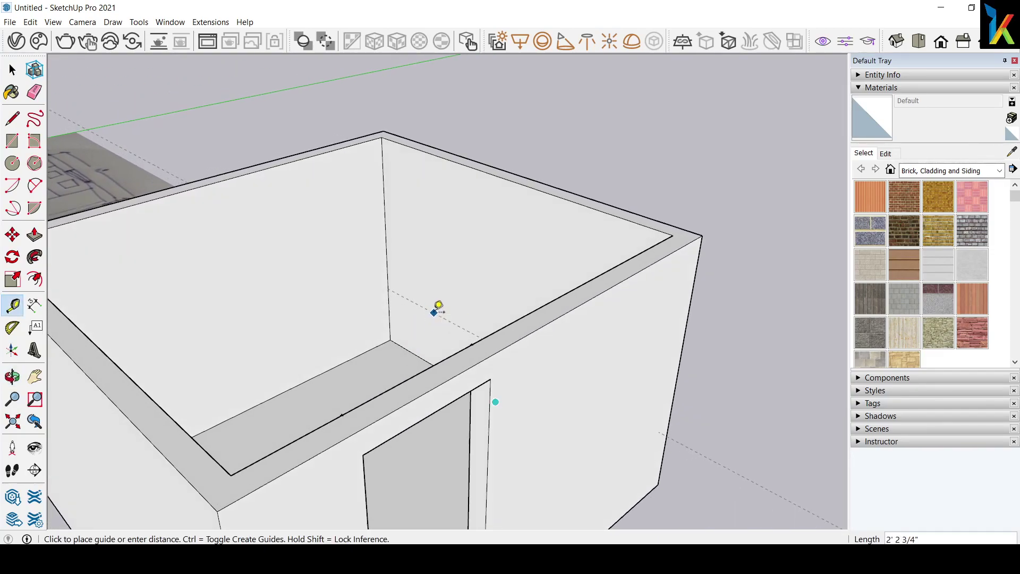
pyautogui.press('Escape')
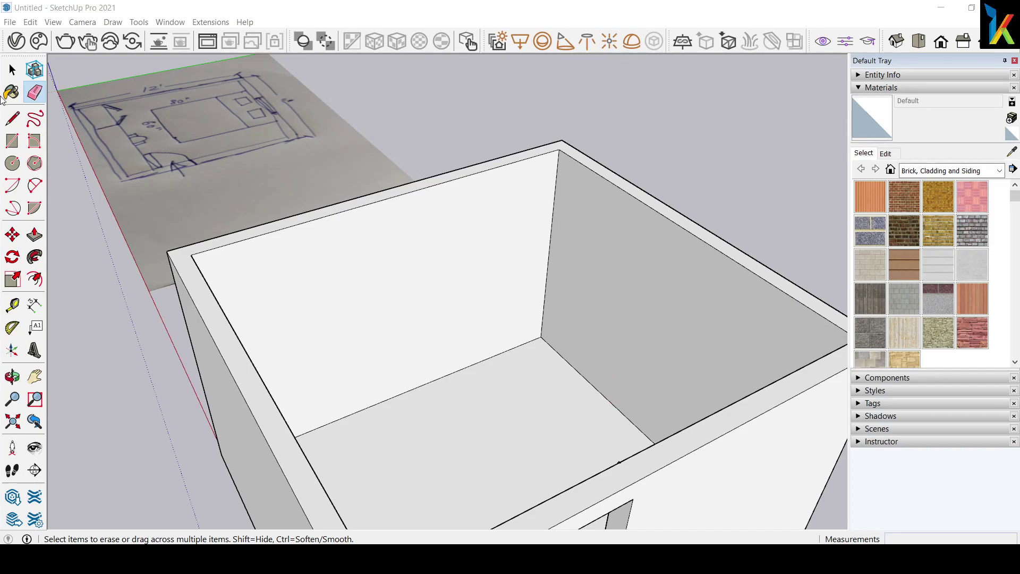
pyautogui.click(12, 69)
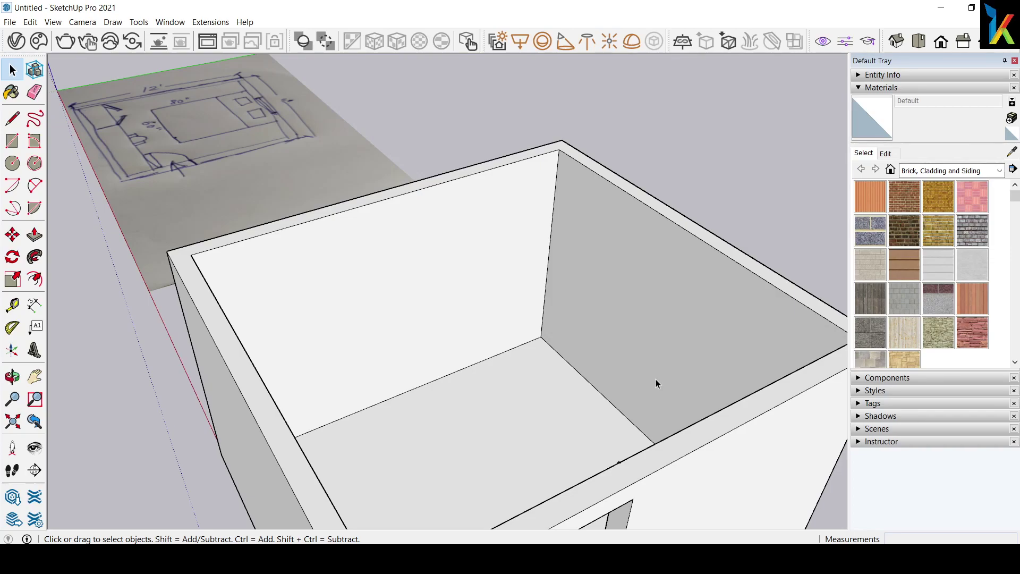
# Place a guide on the back wall 3 feet above the floor edge.
pyautogui.moveTo(711, 473)
pyautogui.mouseDown(button='middle')
pyautogui.moveTo(675, 330)
pyautogui.moveTo(569, 387)
pyautogui.moveTo(663, 383)
pyautogui.moveTo(609, 298)
pyautogui.moveTo(637, 296)
pyautogui.moveTo(588, 381)
pyautogui.mouseUp(button='middle')
pyautogui.scroll(3, 610, 303)
pyautogui.scroll(1, 592, 384)
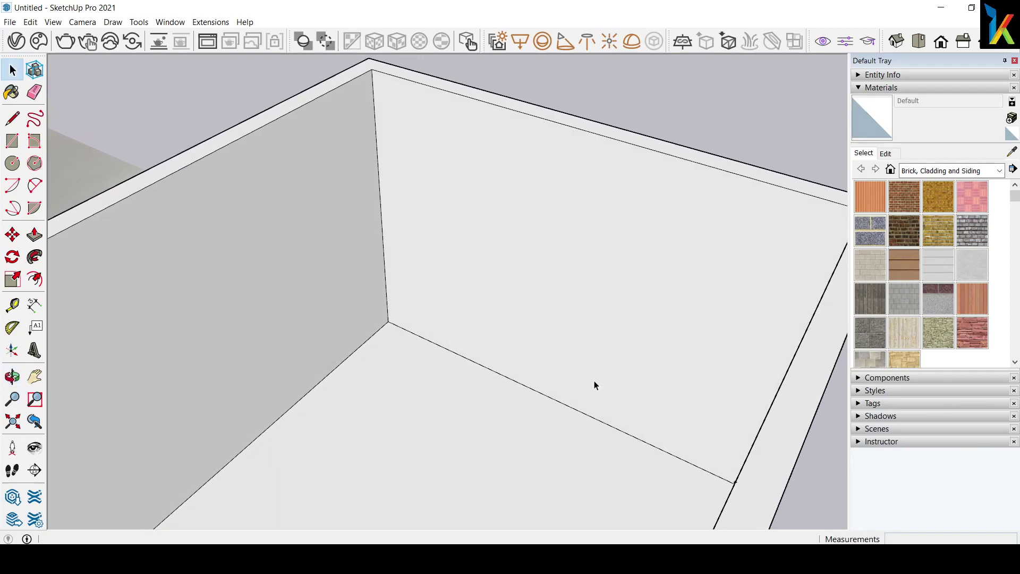
pyautogui.press('t')
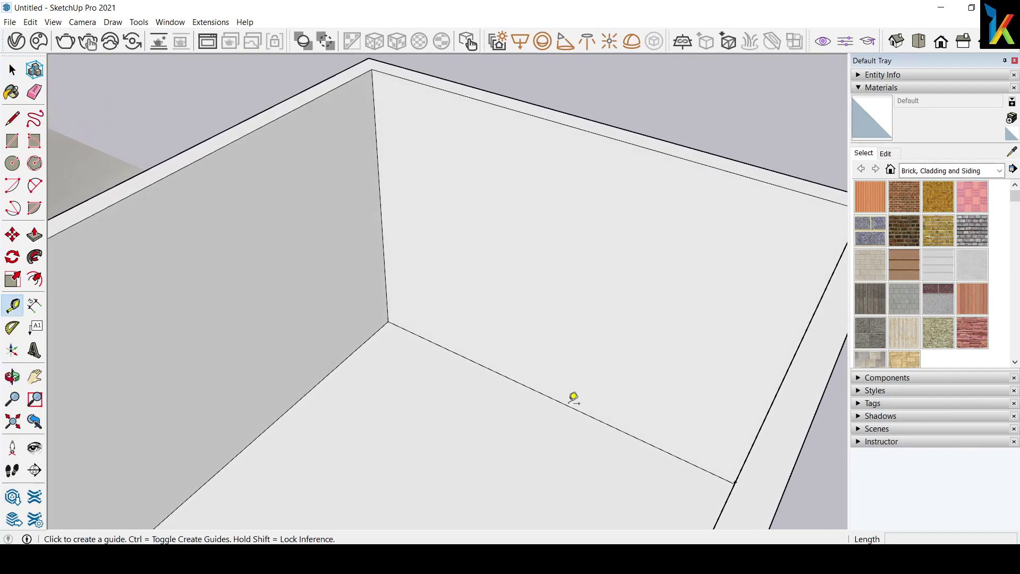
pyautogui.click(567, 405)
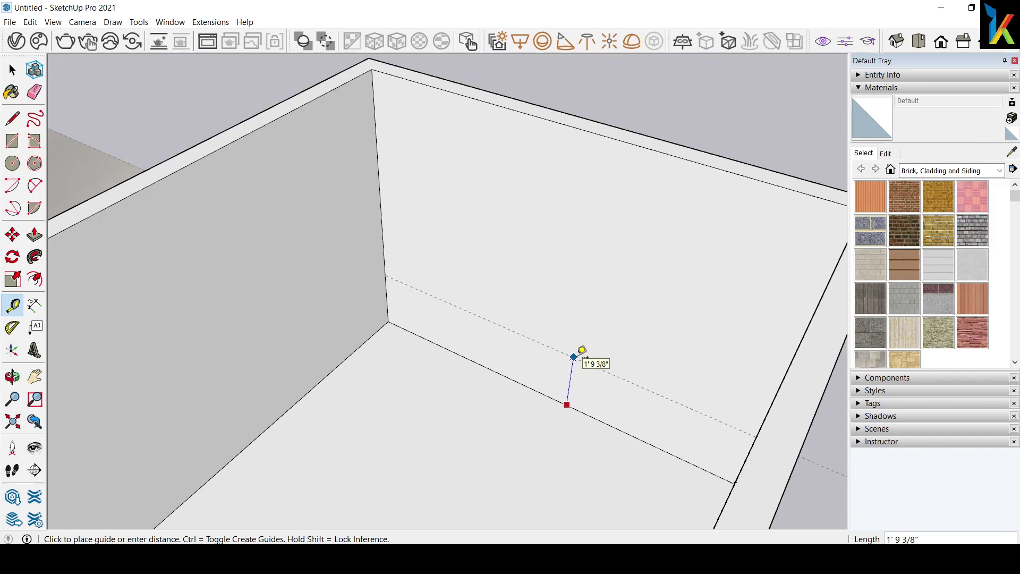
pyautogui.write('3')
pyautogui.press('Return')
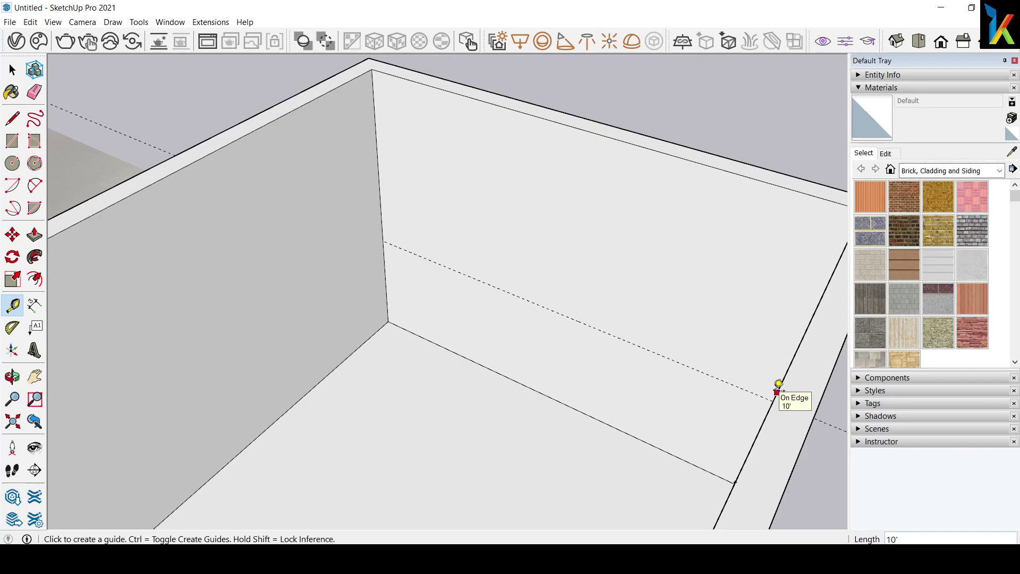
# Add a second guide higher up the back wall, replacing an undone 4-foot guide.
pyautogui.scroll(-2, 779, 386)
pyautogui.scroll(-2, 740, 401)
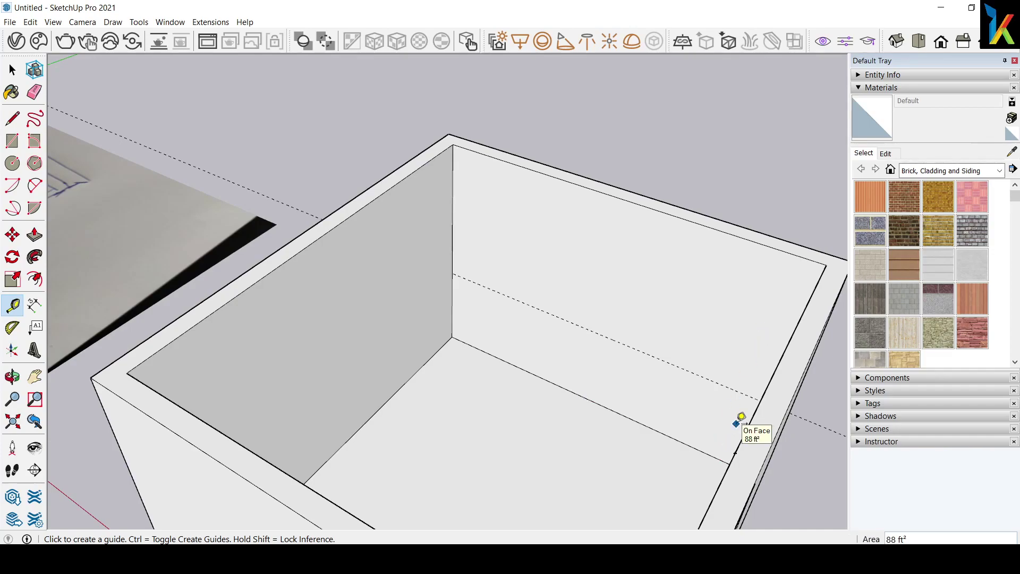
pyautogui.moveTo(611, 303); pyautogui.dragTo(629, 337, button='middle')
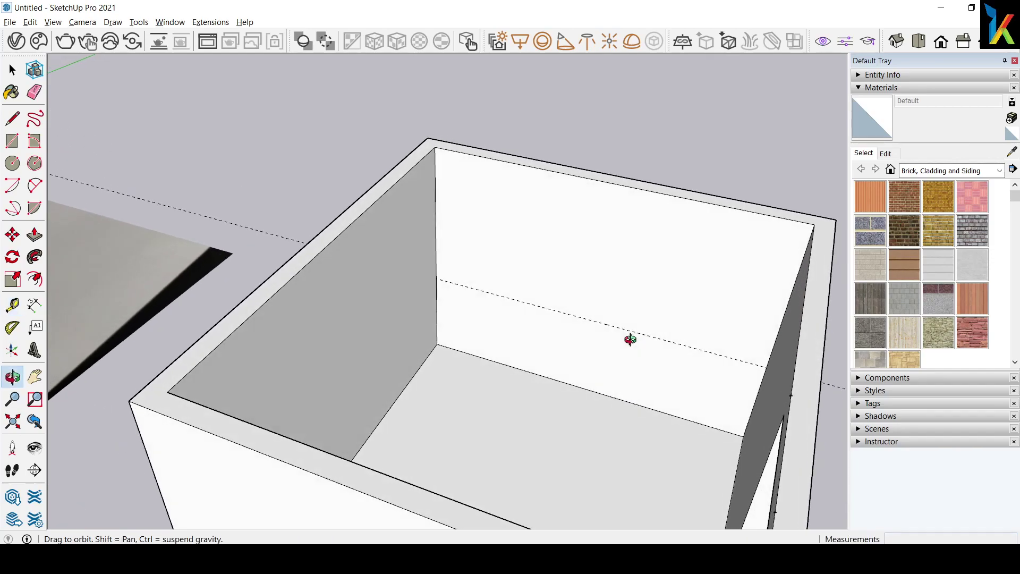
pyautogui.scroll(3, 627, 319)
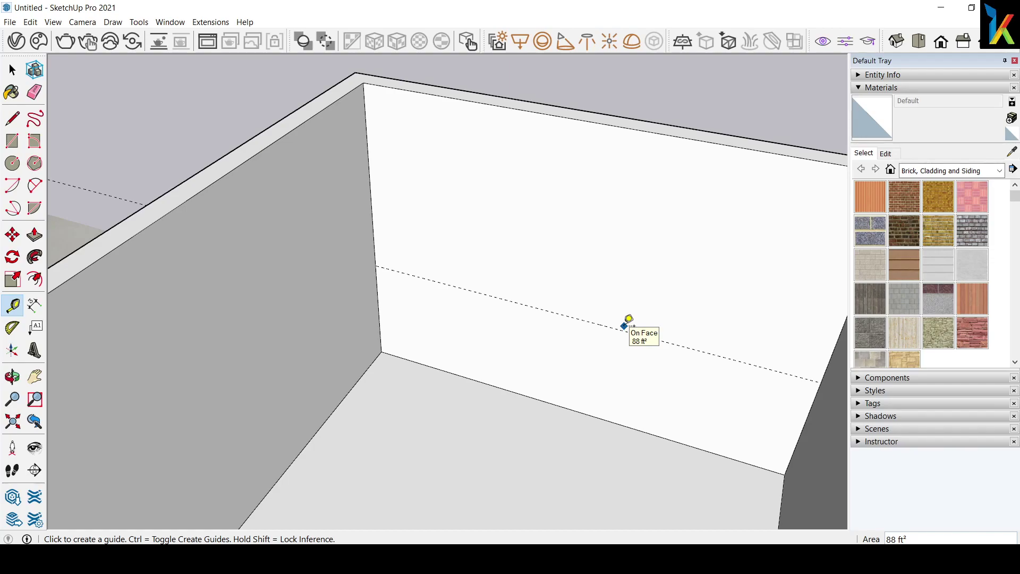
pyautogui.click(621, 325)
pyautogui.write("4'")
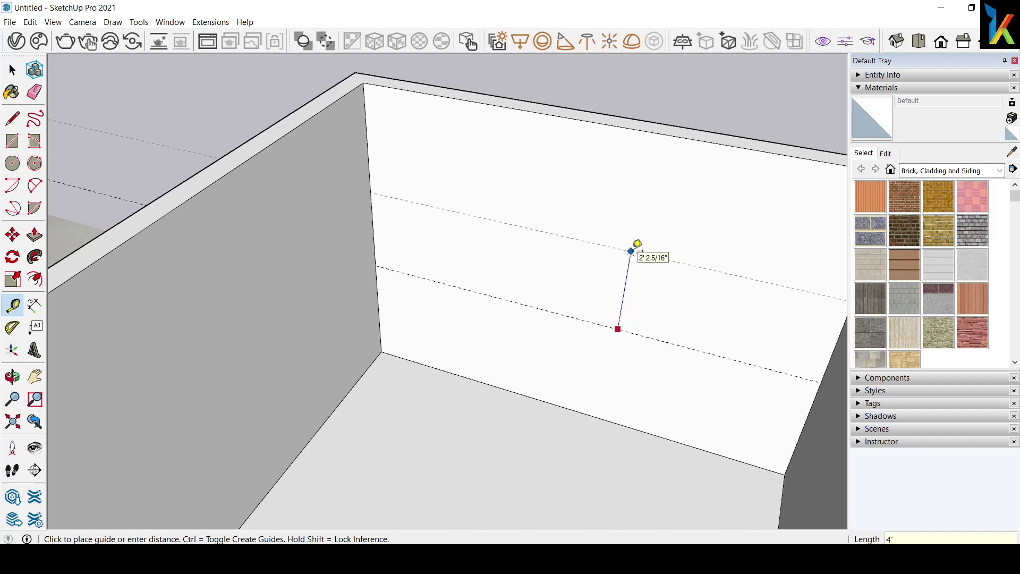
pyautogui.press('Return')
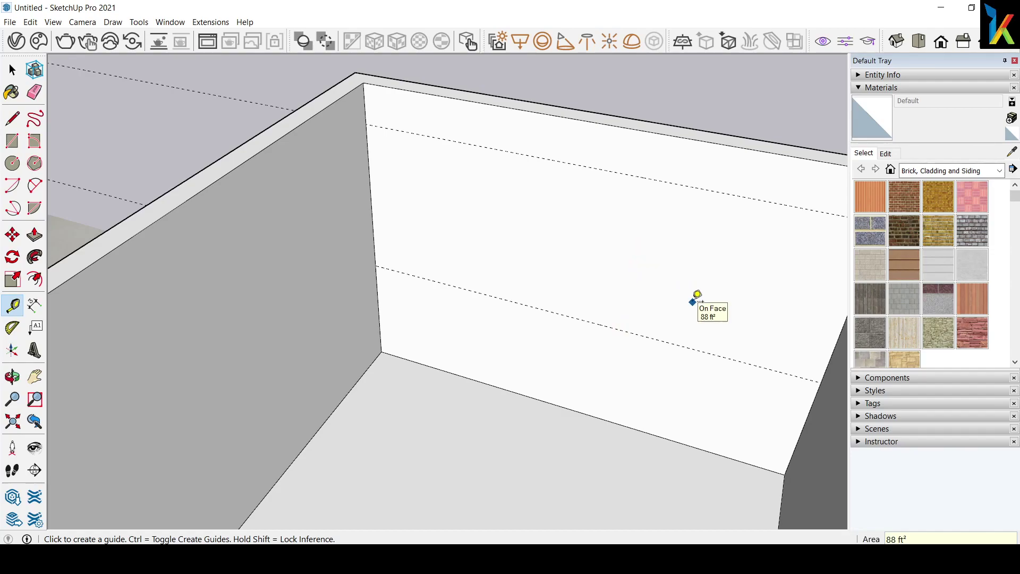
pyautogui.hotkey('ctrl', 'z')
pyautogui.click(564, 407)
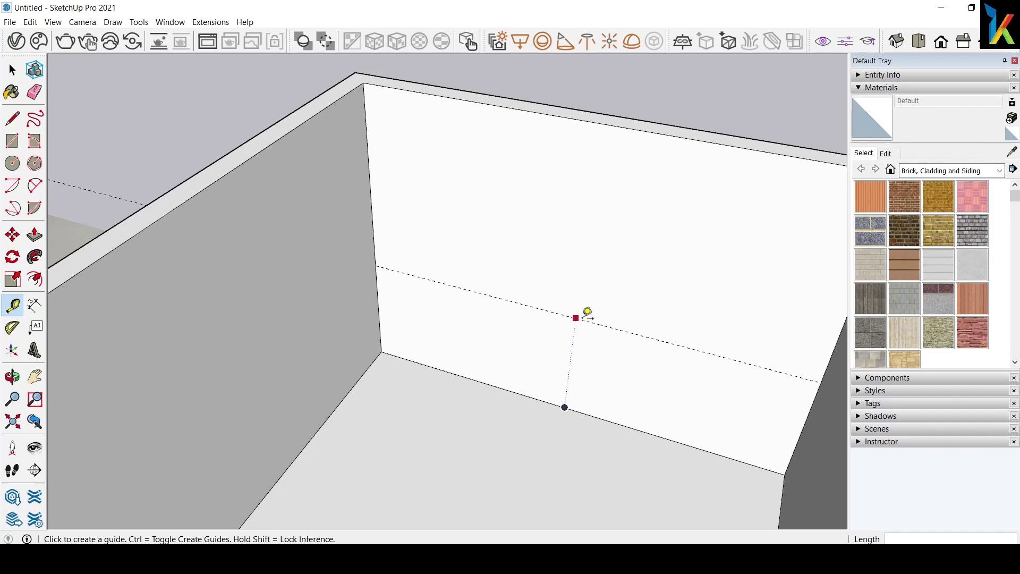
pyautogui.click(615, 326)
pyautogui.click(615, 327)
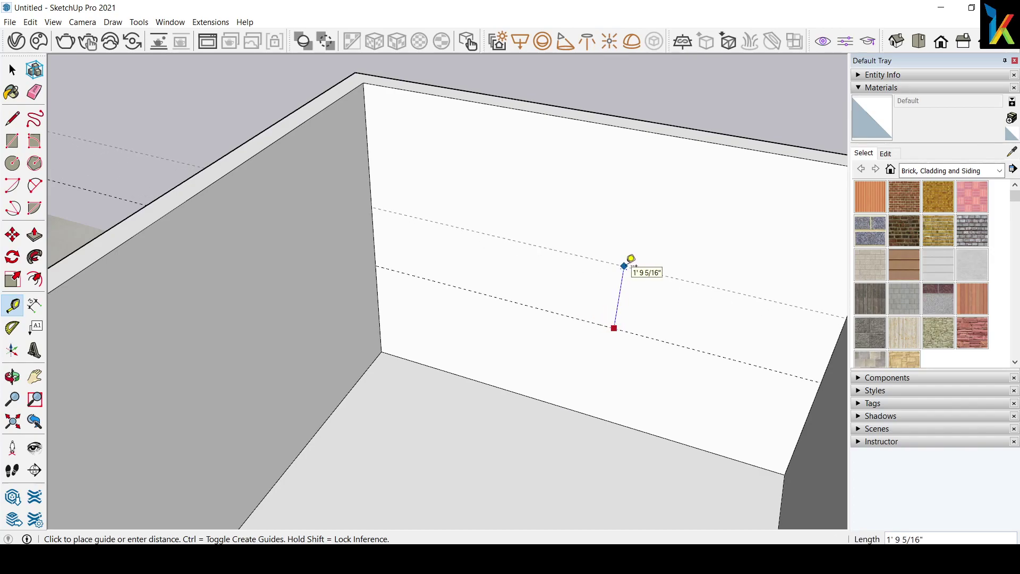
pyautogui.click(625, 265)
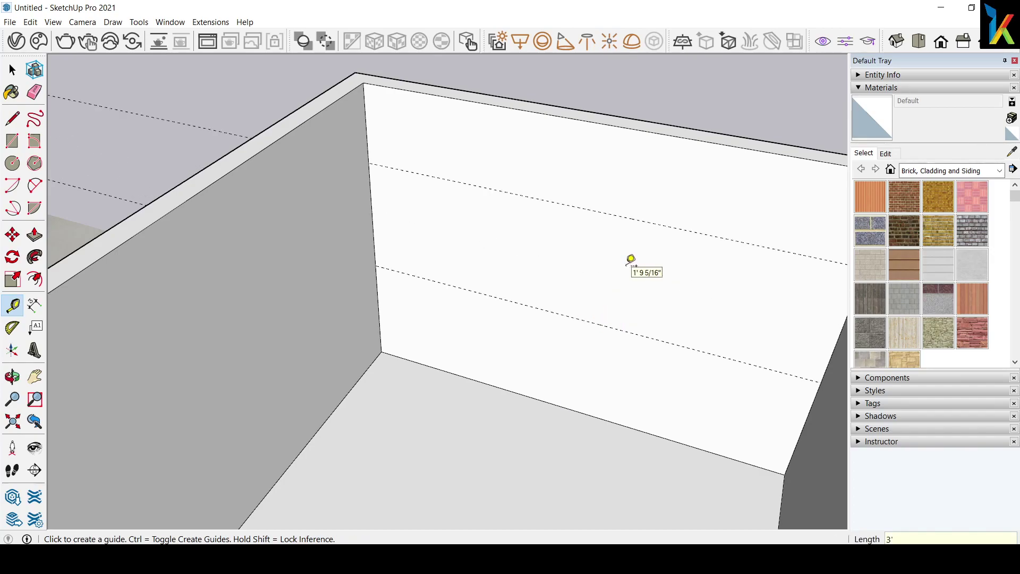
# Add a guide measured from the wall corner edge on the door wall.
pyautogui.moveTo(669, 319)
pyautogui.mouseDown(button='middle')
pyautogui.moveTo(686, 318)
pyautogui.moveTo(714, 276)
pyautogui.moveTo(550, 304)
pyautogui.moveTo(546, 332)
pyautogui.moveTo(653, 312)
pyautogui.moveTo(763, 273)
pyautogui.moveTo(725, 267)
pyautogui.mouseUp(button='middle')
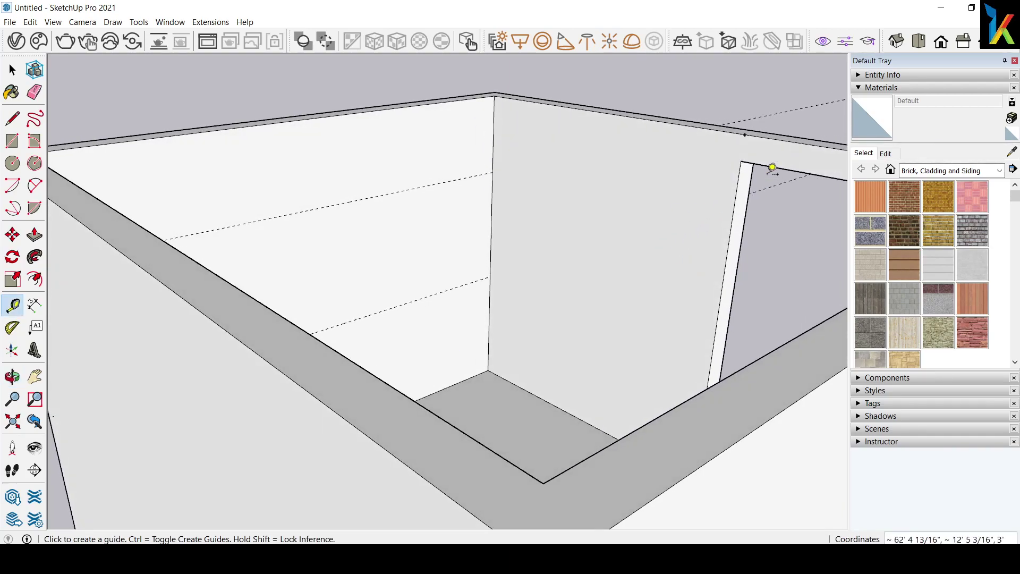
pyautogui.click(493, 171)
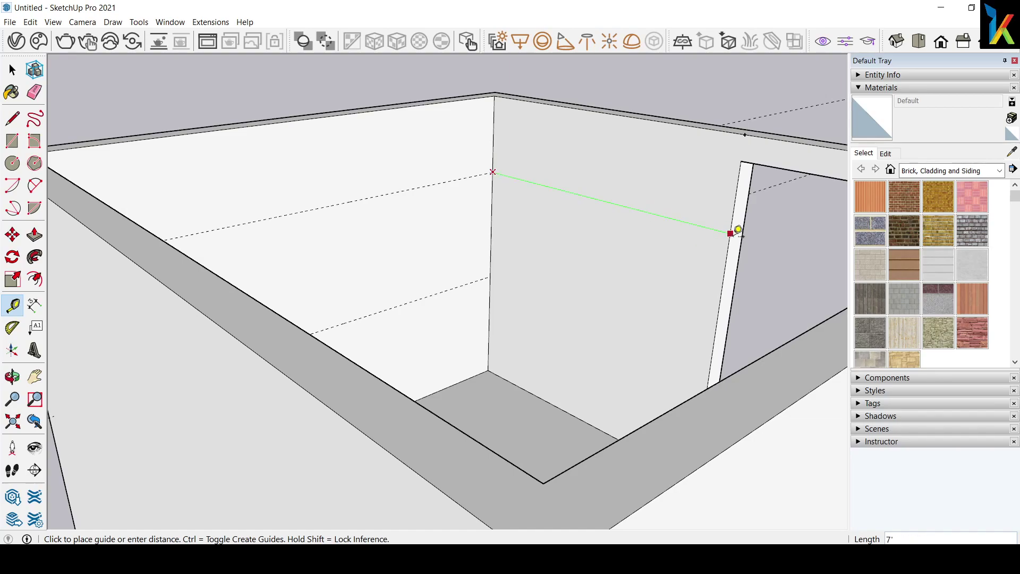
pyautogui.click(738, 230)
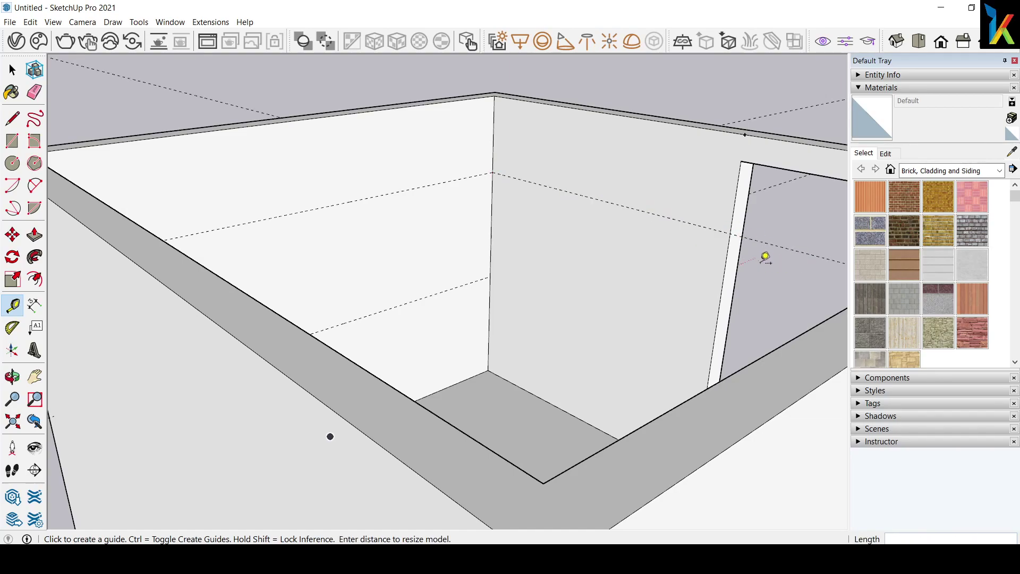
pyautogui.moveTo(765, 257)
pyautogui.mouseDown(button='middle')
pyautogui.moveTo(638, 298)
pyautogui.moveTo(506, 312)
pyautogui.mouseUp(button='middle')
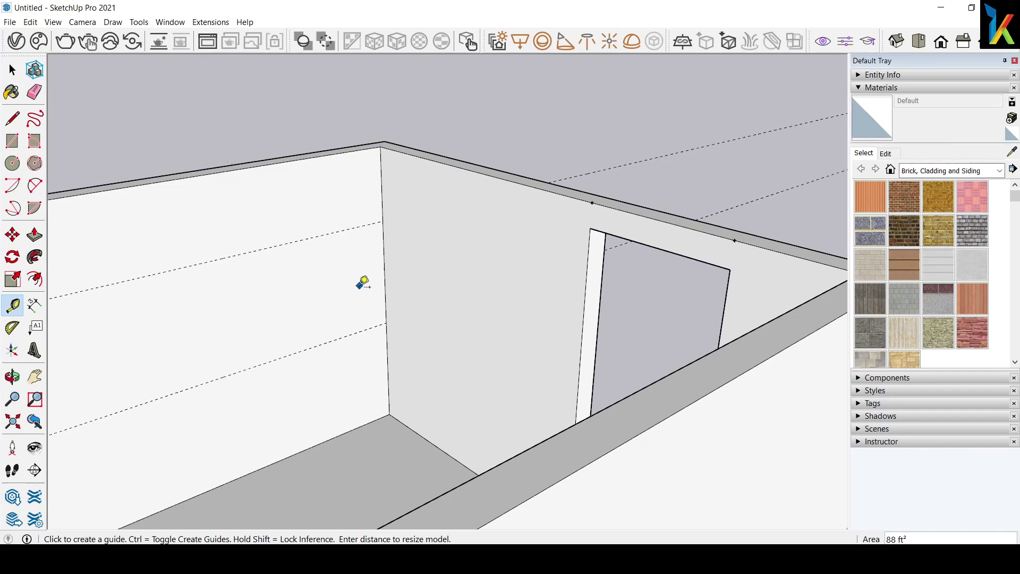
# Add a Tape Measure guide 4' above the lower guide on the side wall.
pyautogui.press('e')
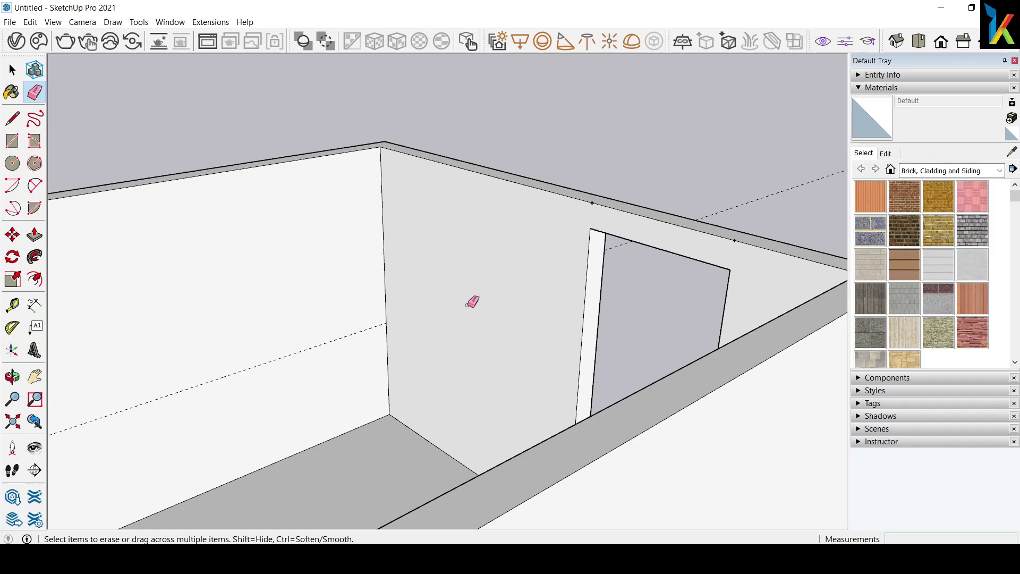
pyautogui.press('t')
pyautogui.click(311, 346)
pyautogui.write("4'")
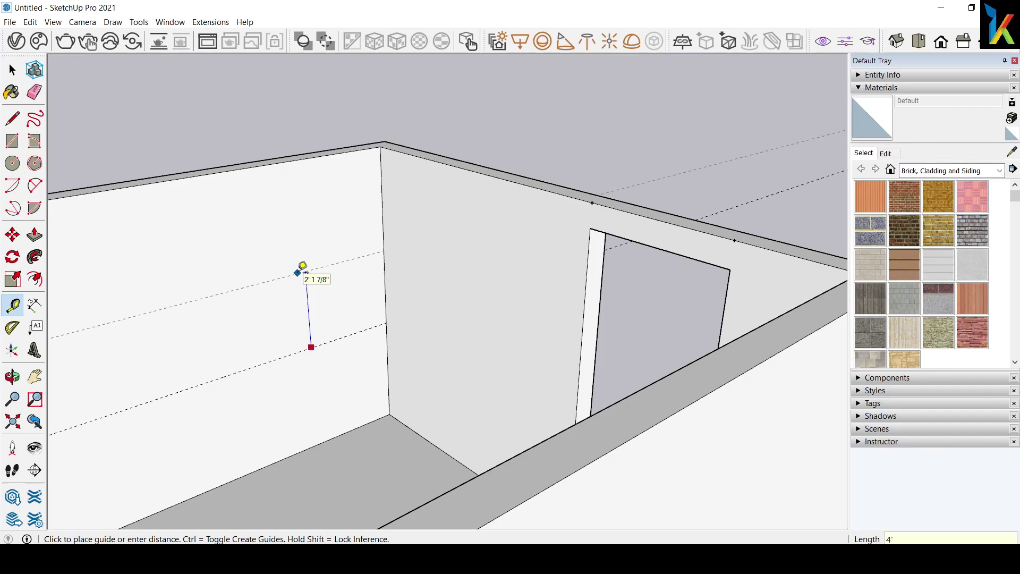
pyautogui.press('Return')
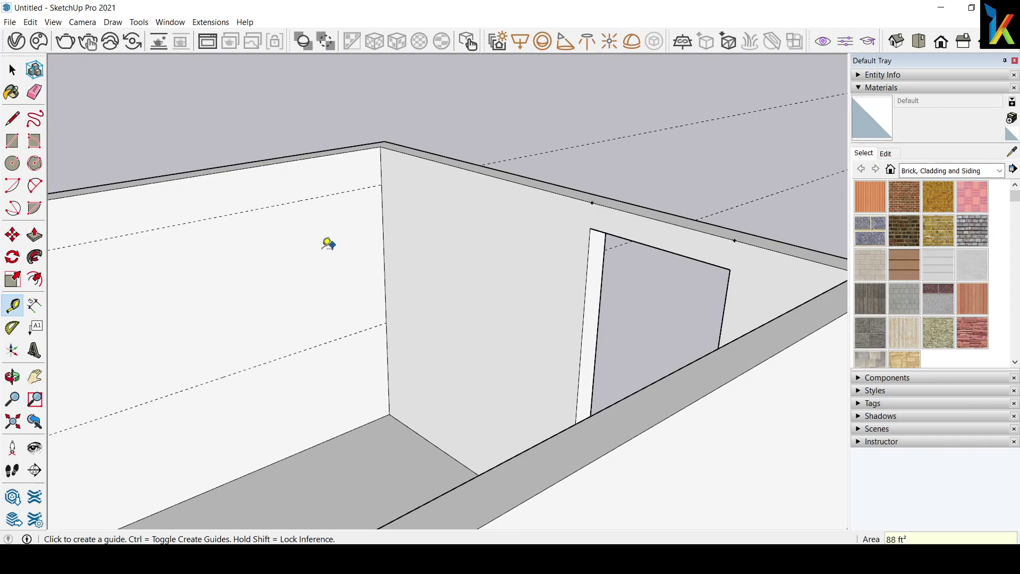
# Add a guide across the door wall, measured from the side wall's edge.
pyautogui.moveTo(328, 241); pyautogui.dragTo(413, 228, button='middle')
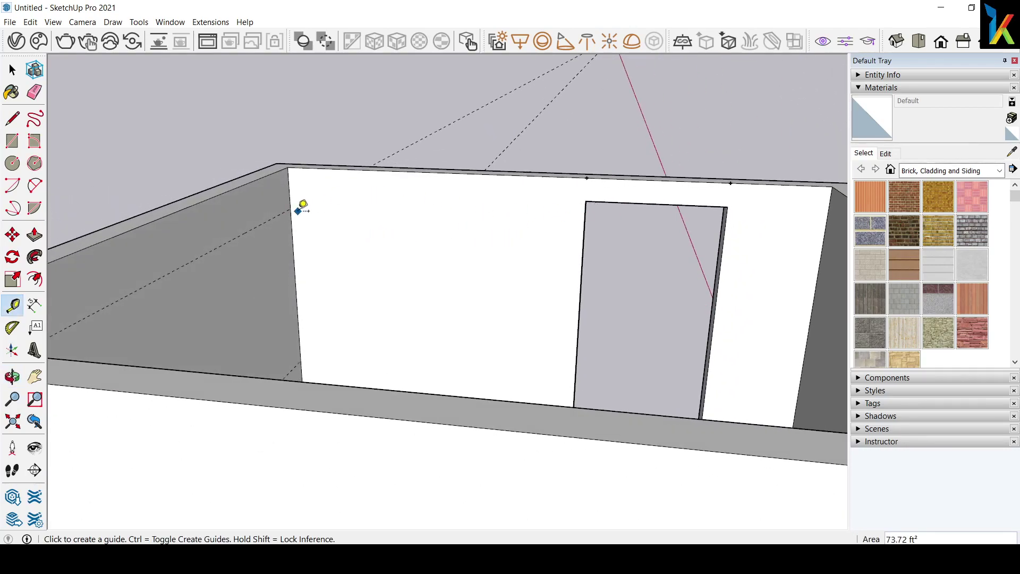
pyautogui.click(290, 208)
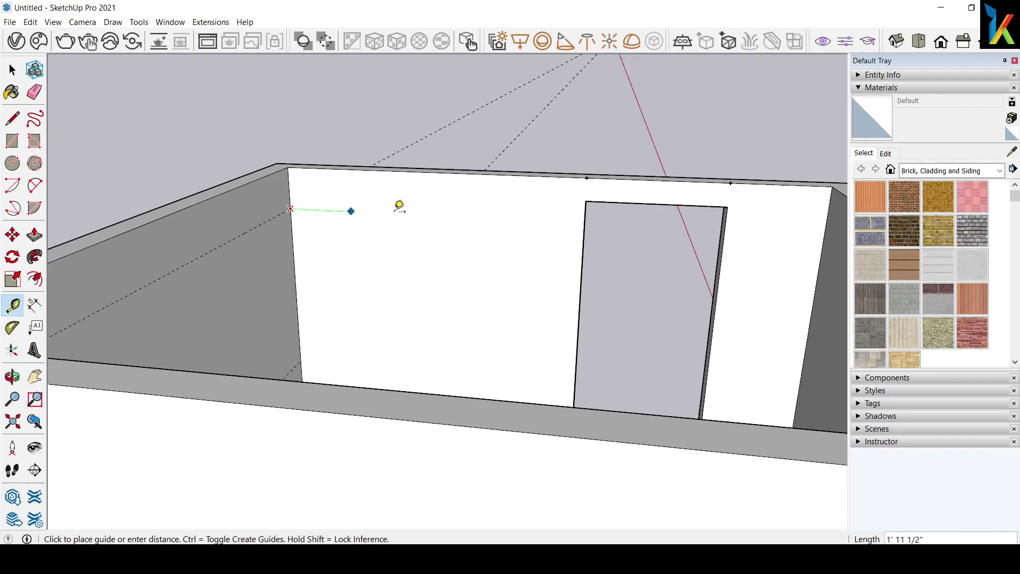
pyautogui.click(584, 222)
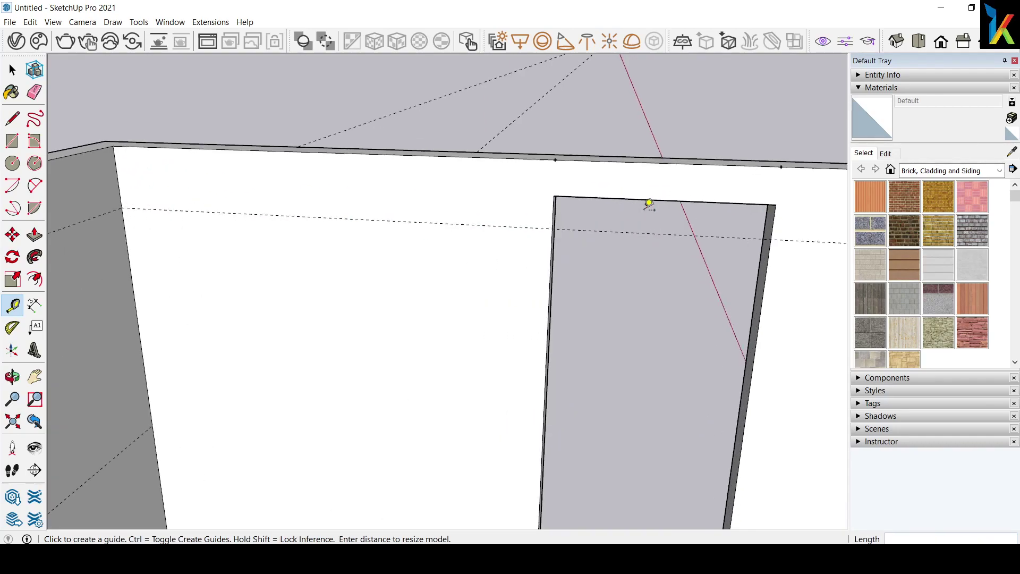
# Orbit and zoom around the door wall to view the doorway from inside the room.
pyautogui.scroll(3, 649, 210)
pyautogui.scroll(1, 654, 223)
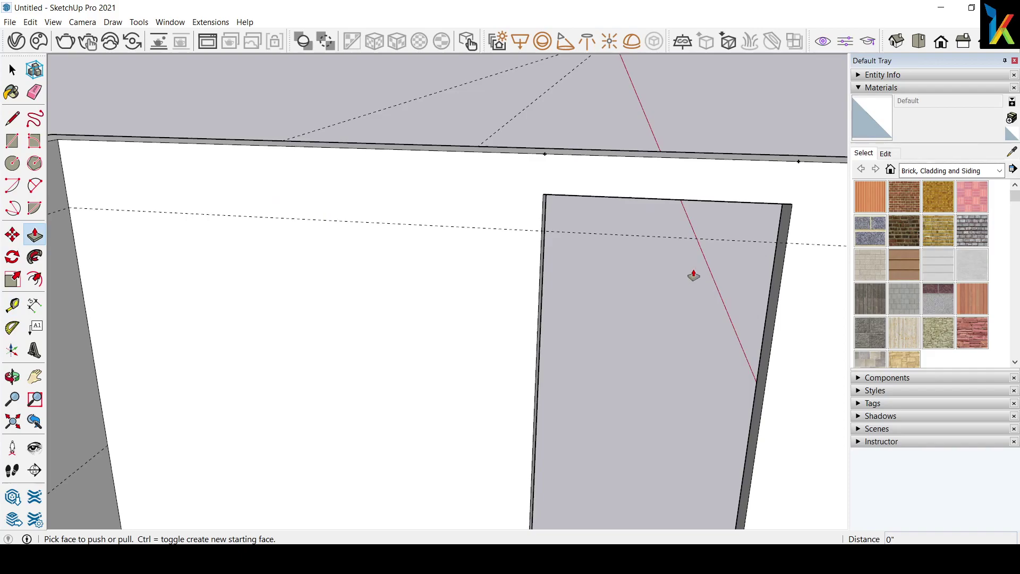
pyautogui.moveTo(697, 275)
pyautogui.mouseDown(button='middle')
pyautogui.moveTo(577, 266)
pyautogui.moveTo(542, 294)
pyautogui.moveTo(487, 164)
pyautogui.moveTo(571, 303)
pyautogui.moveTo(713, 405)
pyautogui.moveTo(239, 232)
pyautogui.mouseUp(button='middle')
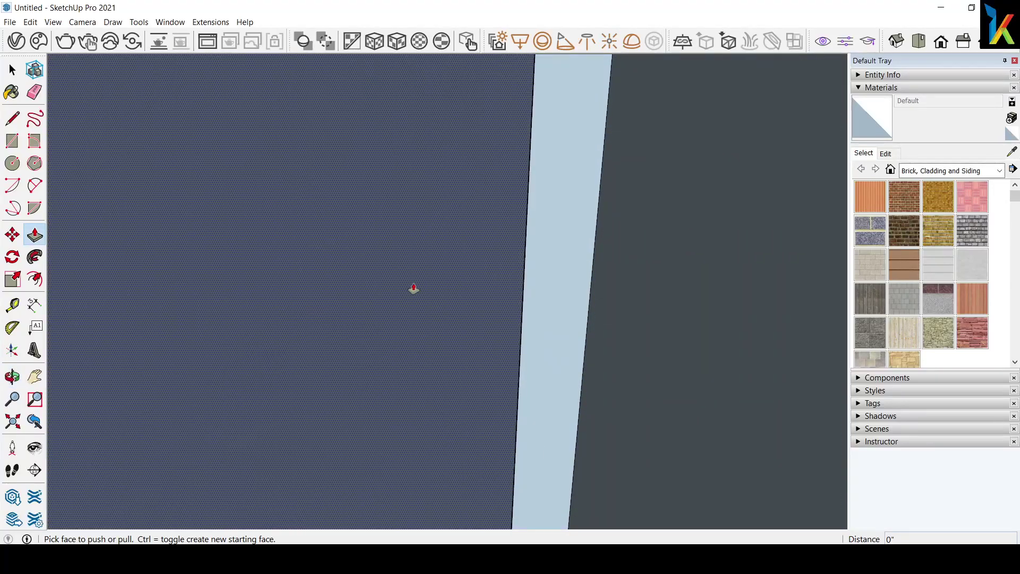
pyautogui.moveTo(412, 290)
pyautogui.mouseDown(button='middle')
pyautogui.moveTo(223, 274)
pyautogui.moveTo(85, 244)
pyautogui.mouseUp(button='middle')
pyautogui.scroll(-1, 447, 340)
pyautogui.scroll(-5, 425, 292)
pyautogui.scroll(-3, 425, 340)
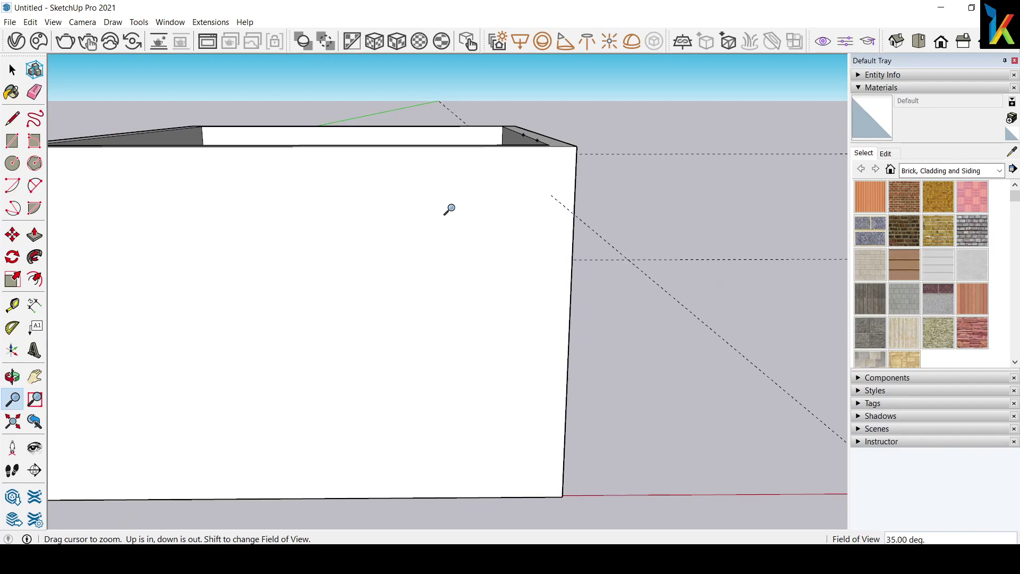
pyautogui.scroll(-3, 466, 402)
pyautogui.moveTo(466, 403); pyautogui.dragTo(445, 338, button='middle')
pyautogui.scroll(4, 445, 339)
pyautogui.scroll(5, 433, 270)
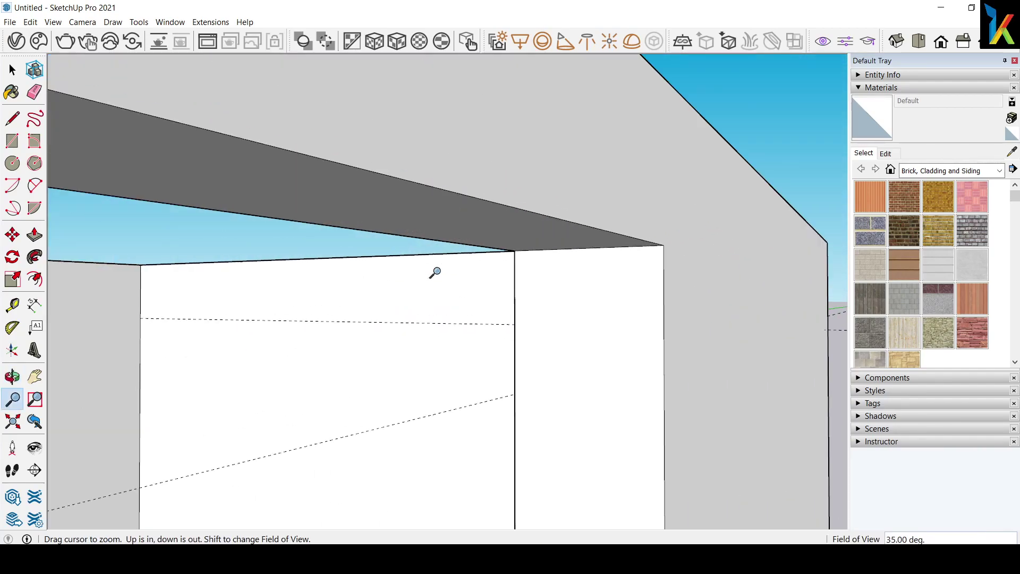
pyautogui.moveTo(433, 271); pyautogui.dragTo(448, 298, button='middle')
pyautogui.scroll(1, 522, 221)
# Select the ceiling face and push/pull it downward.
pyautogui.press('space')
pyautogui.click(476, 158)
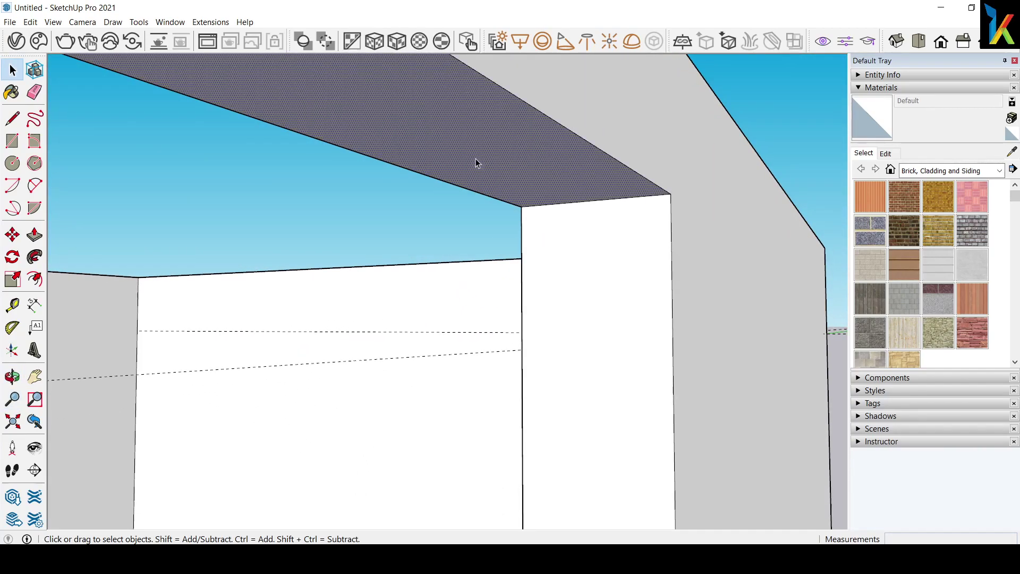
pyautogui.press('p')
pyautogui.click(436, 161)
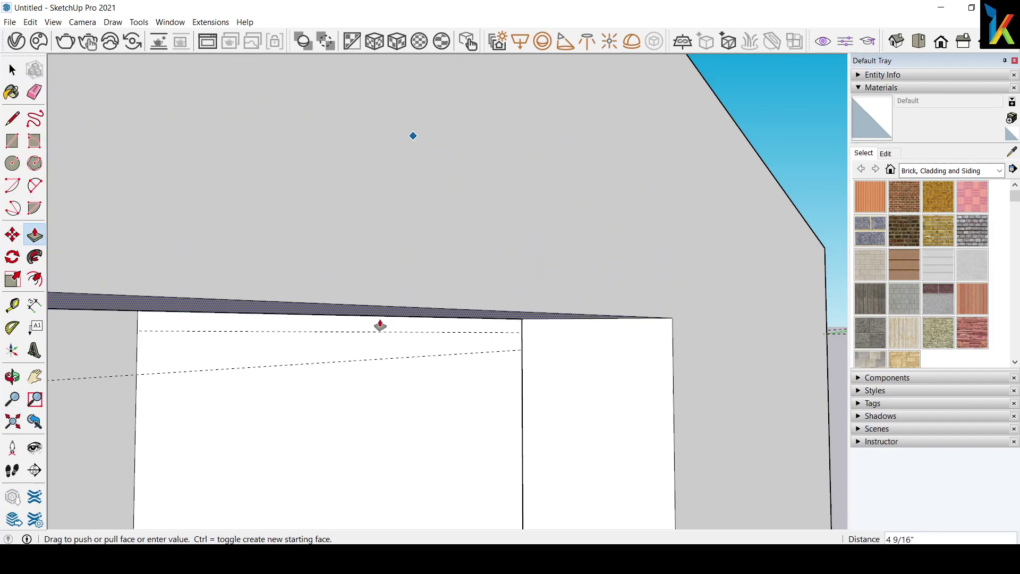
pyautogui.scroll(-3, 365, 356)
pyautogui.scroll(-3, 359, 356)
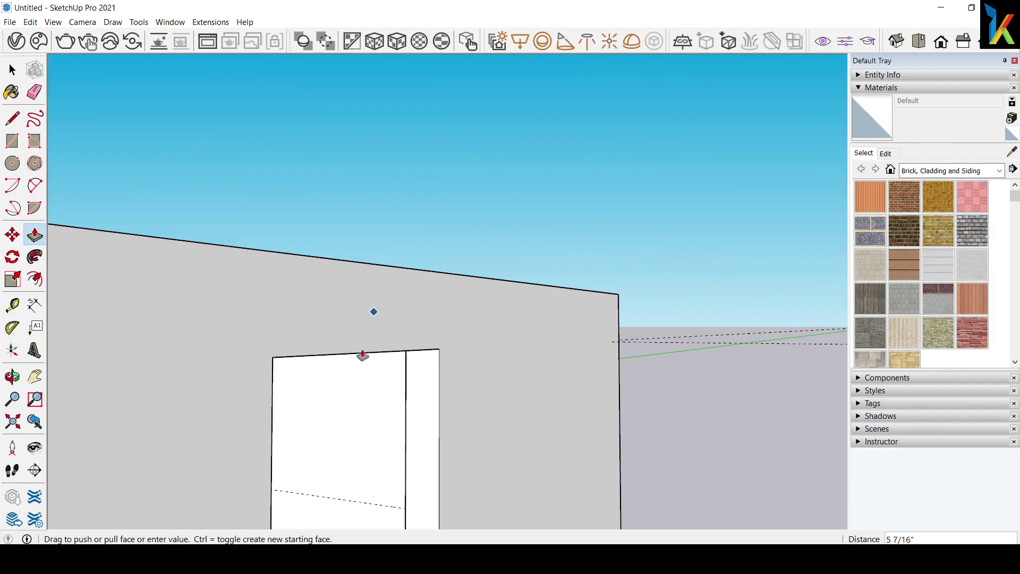
pyautogui.moveTo(359, 355)
pyautogui.mouseDown(button='middle')
pyautogui.moveTo(501, 416)
pyautogui.moveTo(732, 461)
pyautogui.moveTo(409, 412)
pyautogui.moveTo(514, 404)
pyautogui.mouseUp(button='middle')
pyautogui.click(380, 405)
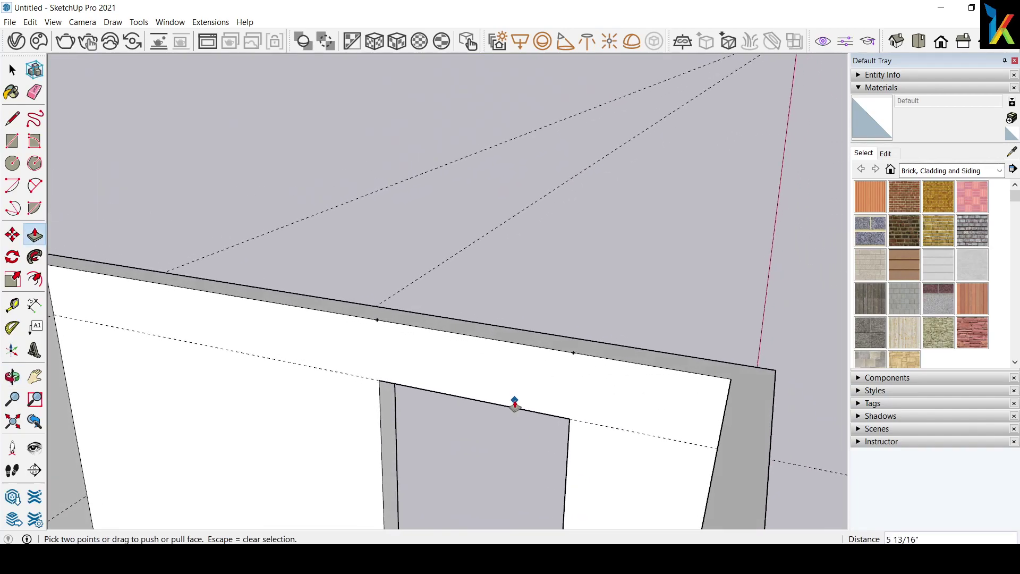
# Review the door wall from above, dismiss the wall face's context menu, and return to Select.
pyautogui.scroll(-2, 329, 446)
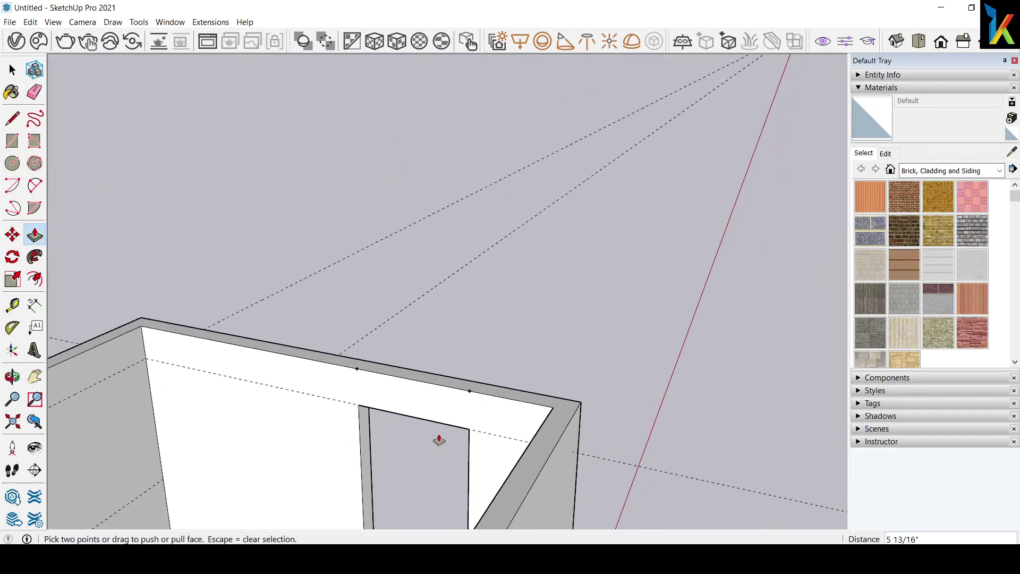
pyautogui.moveTo(440, 439)
pyautogui.mouseDown(button='middle')
pyautogui.moveTo(597, 308)
pyautogui.moveTo(632, 368)
pyautogui.moveTo(705, 413)
pyautogui.moveTo(603, 432)
pyautogui.moveTo(574, 414)
pyautogui.mouseUp(button='middle')
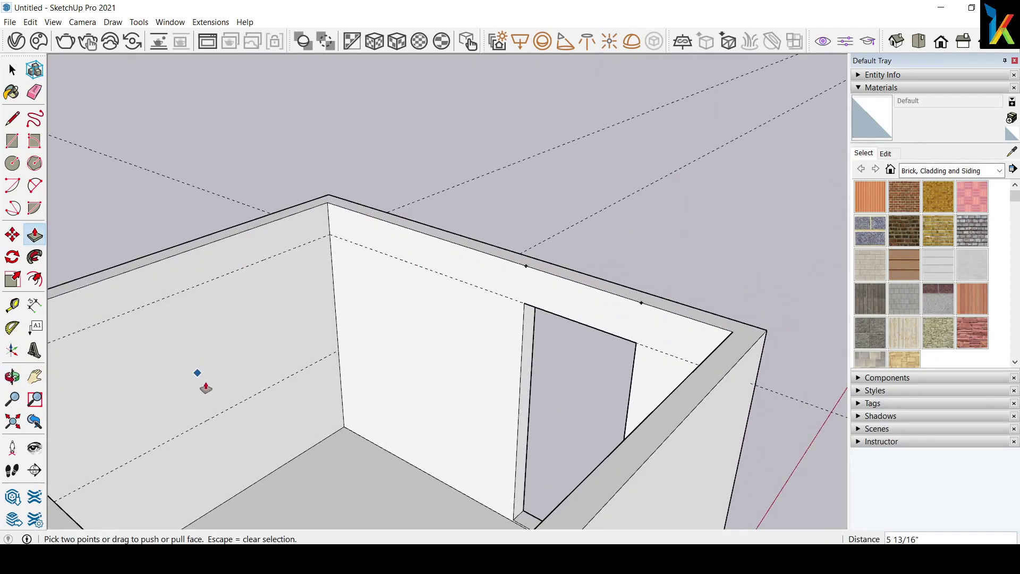
pyautogui.moveTo(486, 395)
pyautogui.mouseDown(button='middle')
pyautogui.moveTo(433, 422)
pyautogui.moveTo(529, 332)
pyautogui.moveTo(505, 376)
pyautogui.moveTo(441, 402)
pyautogui.mouseUp(button='middle')
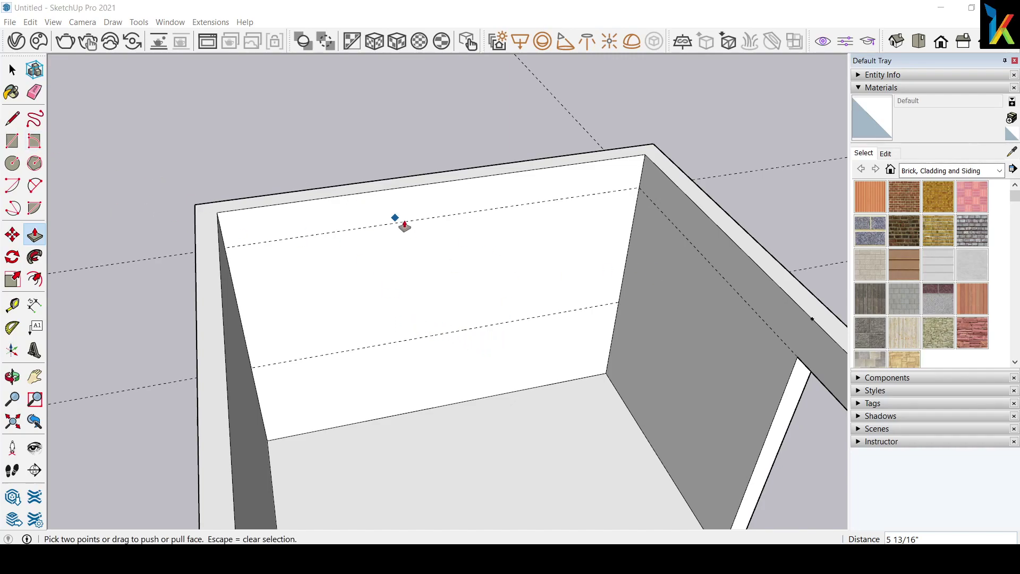
pyautogui.rightClick(353, 165)
pyautogui.click(251, 137)
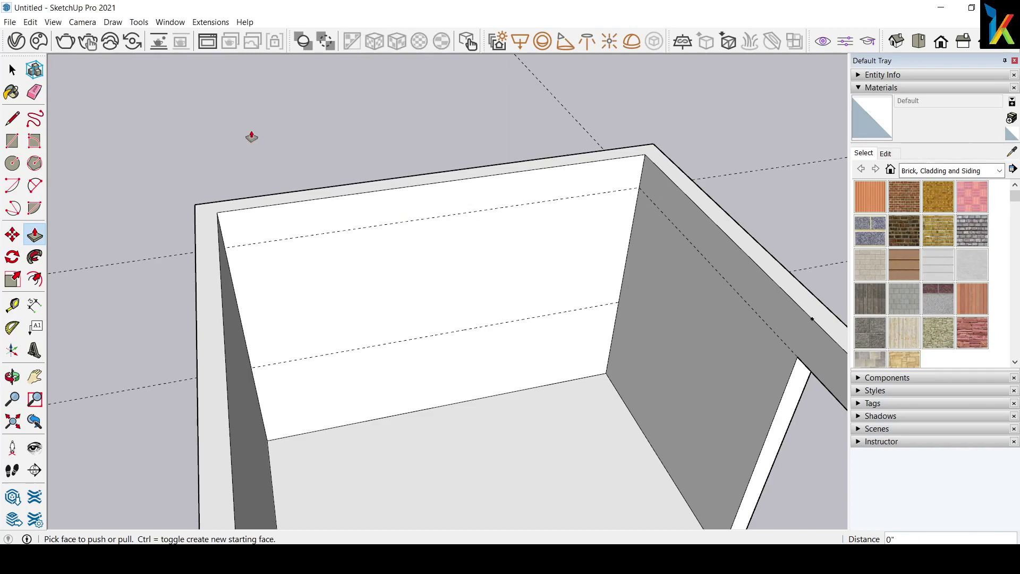
pyautogui.press('space')
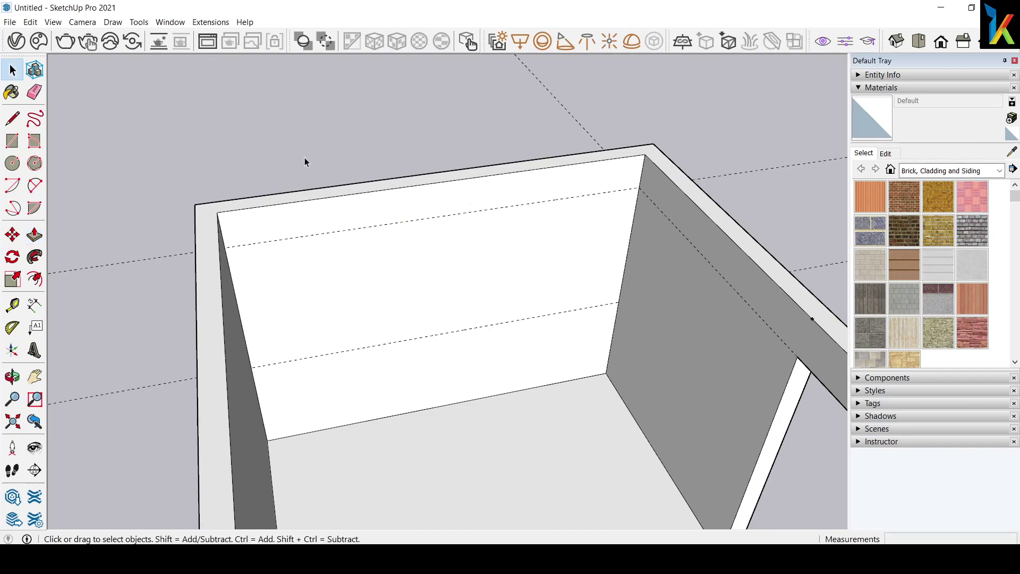
# Draw a window rectangle between the back-wall guides and push it through the wall.
pyautogui.press('r')
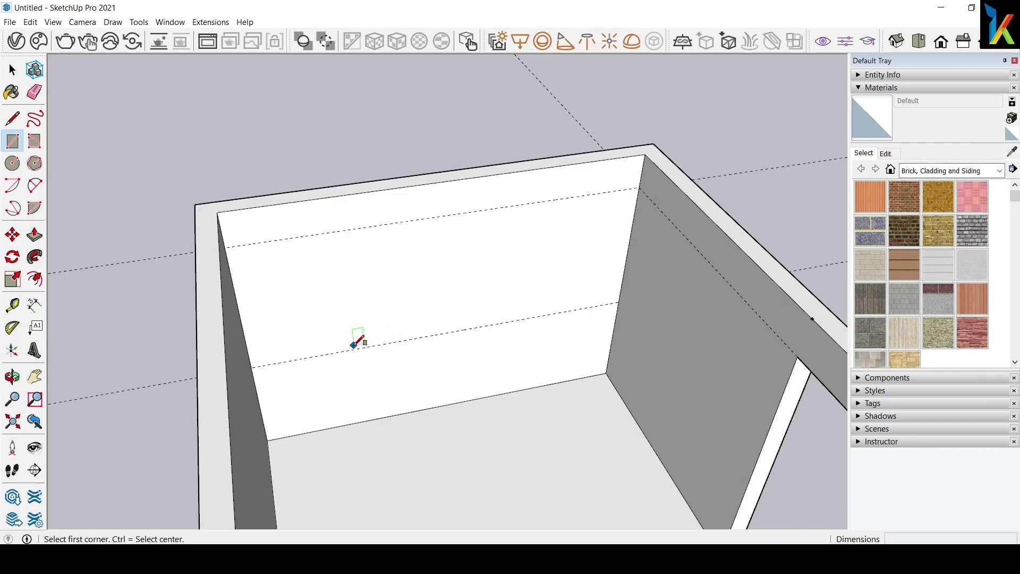
pyautogui.click(354, 348)
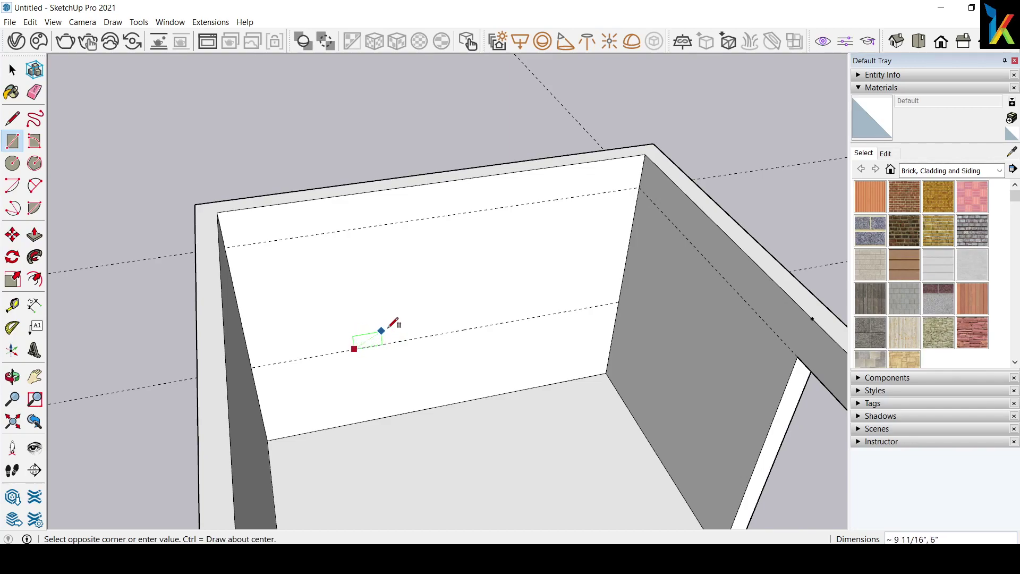
pyautogui.click(556, 198)
pyautogui.press('space')
pyautogui.click(465, 319)
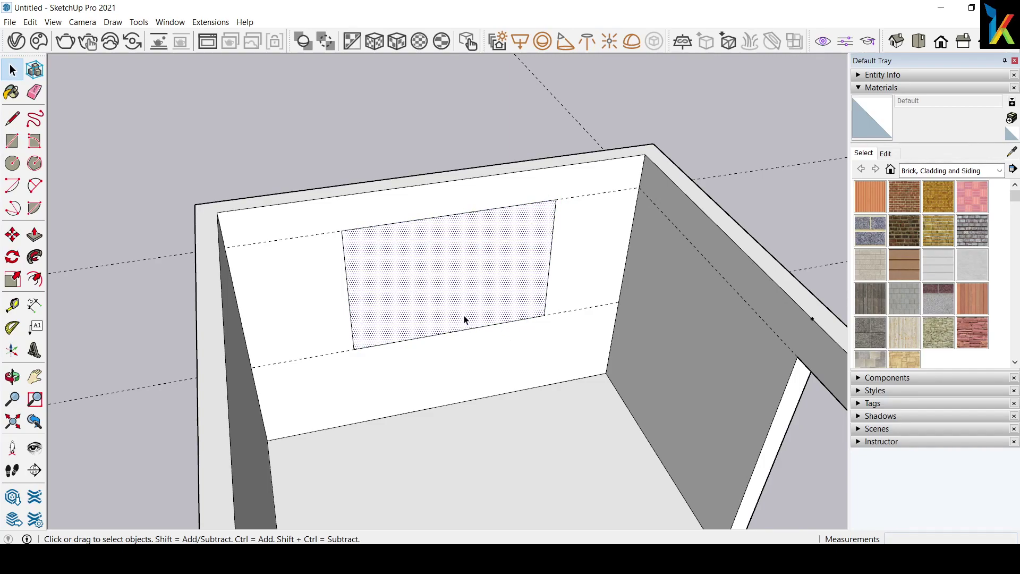
pyautogui.press('p')
pyautogui.click(422, 292)
pyautogui.click(398, 248)
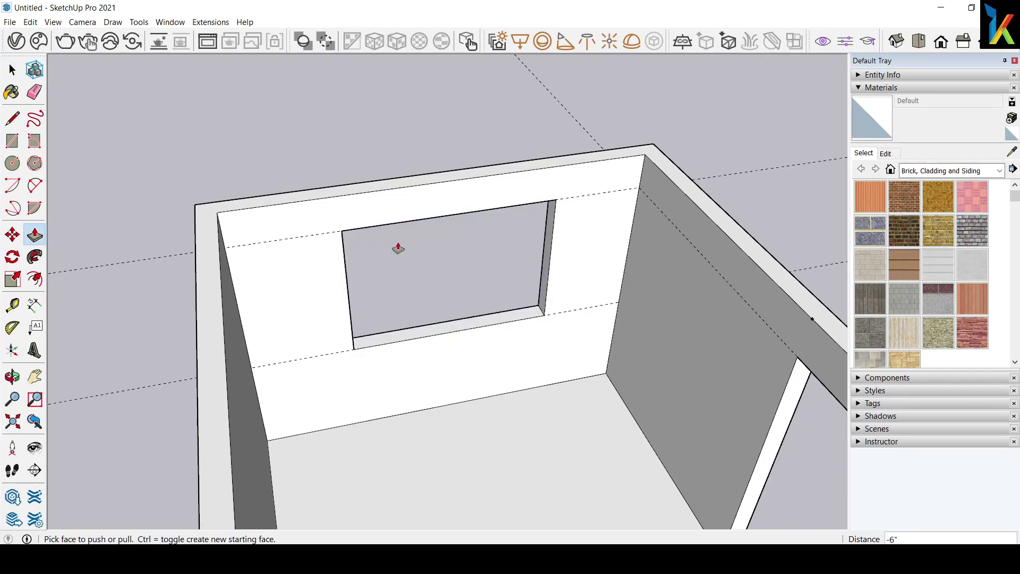
# Orbit around the room from outside to inspect the new window opening.
pyautogui.moveTo(478, 299)
pyautogui.mouseDown(button='middle')
pyautogui.moveTo(69, 266)
pyautogui.moveTo(296, 307)
pyautogui.moveTo(126, 296)
pyautogui.moveTo(201, 294)
pyautogui.moveTo(494, 59)
pyautogui.moveTo(96, 143)
pyautogui.moveTo(592, 359)
pyautogui.mouseUp(button='middle')
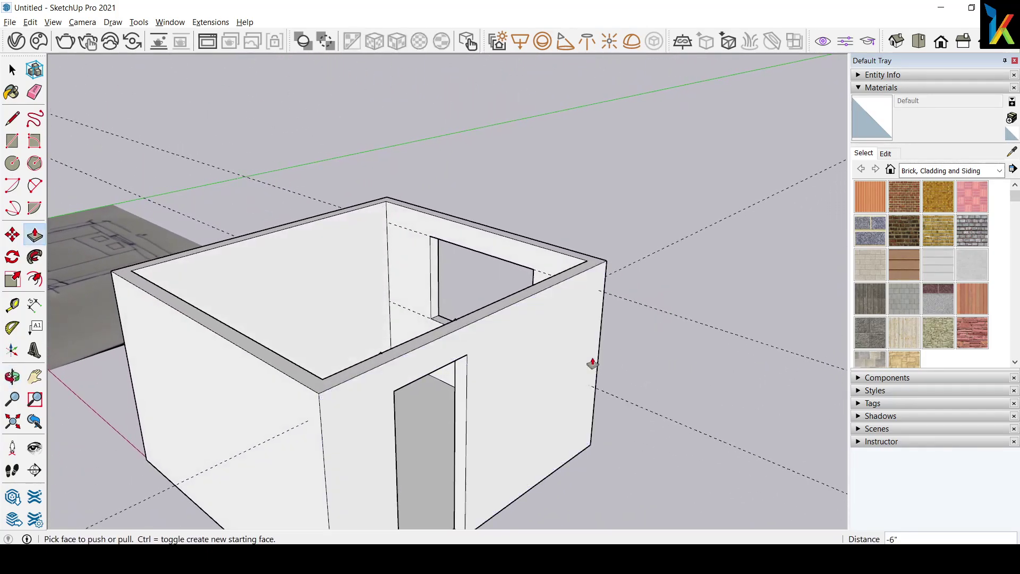
pyautogui.moveTo(554, 414); pyautogui.dragTo(478, 372, button='middle')
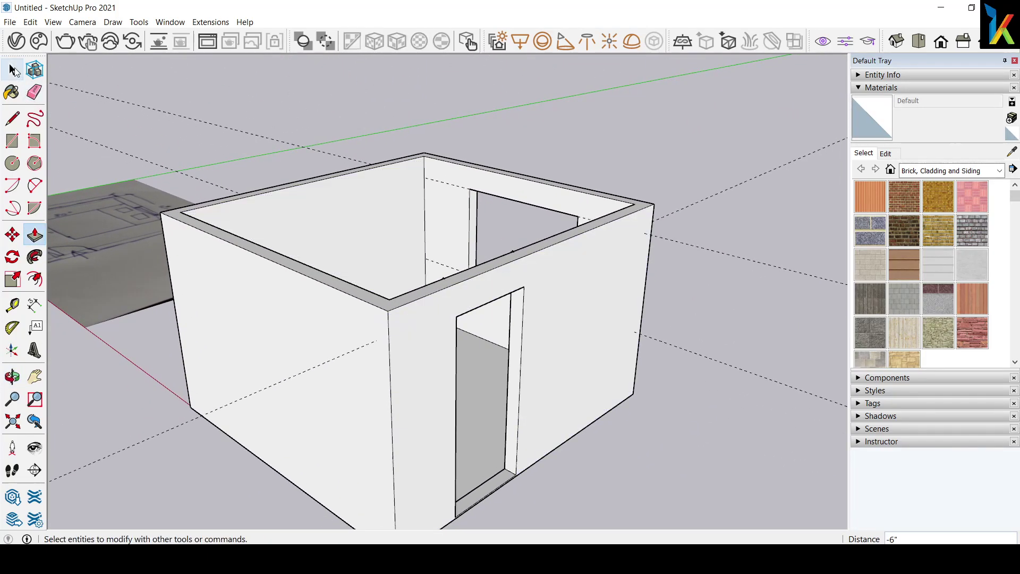
pyautogui.click(12, 69)
pyautogui.moveTo(439, 306); pyautogui.dragTo(77, 204, button='middle')
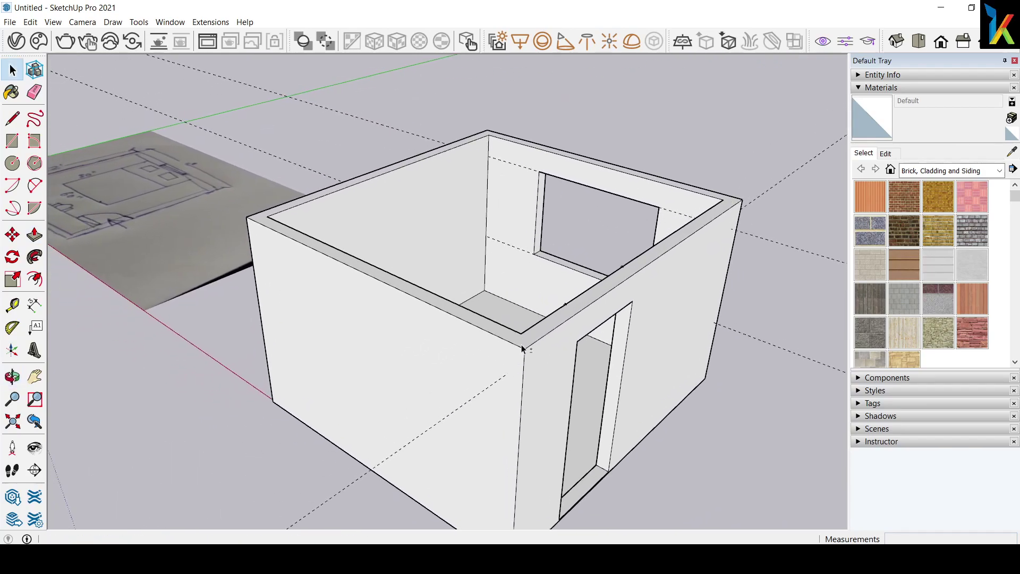
pyautogui.moveTo(141, 200)
pyautogui.mouseDown(button='middle')
pyautogui.moveTo(432, 352)
pyautogui.moveTo(569, 403)
pyautogui.moveTo(468, 380)
pyautogui.mouseUp(button='middle')
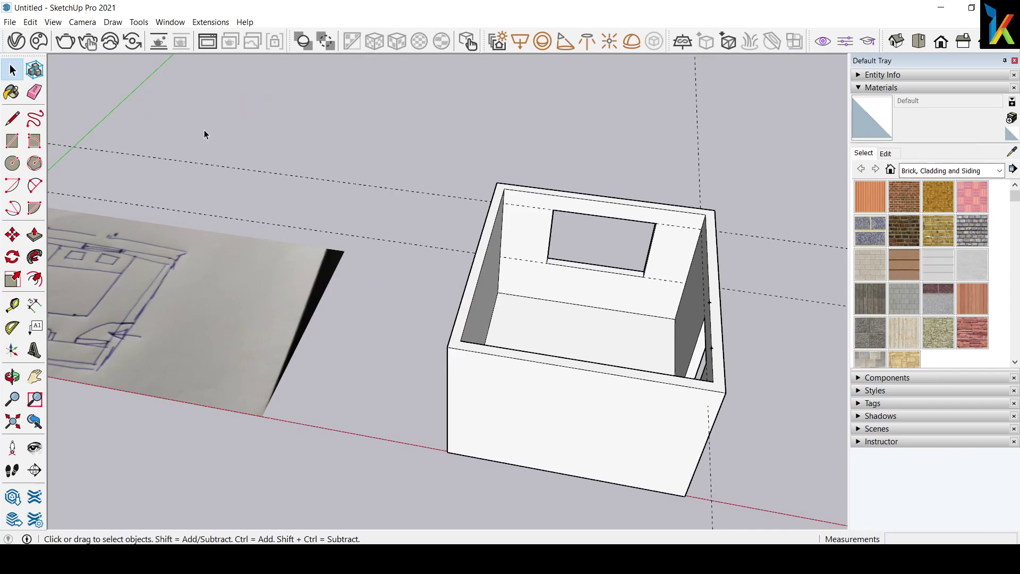
# Open the Chaos Cosmos library and go from Home to the Bedroom assets.
pyautogui.click(38, 43)
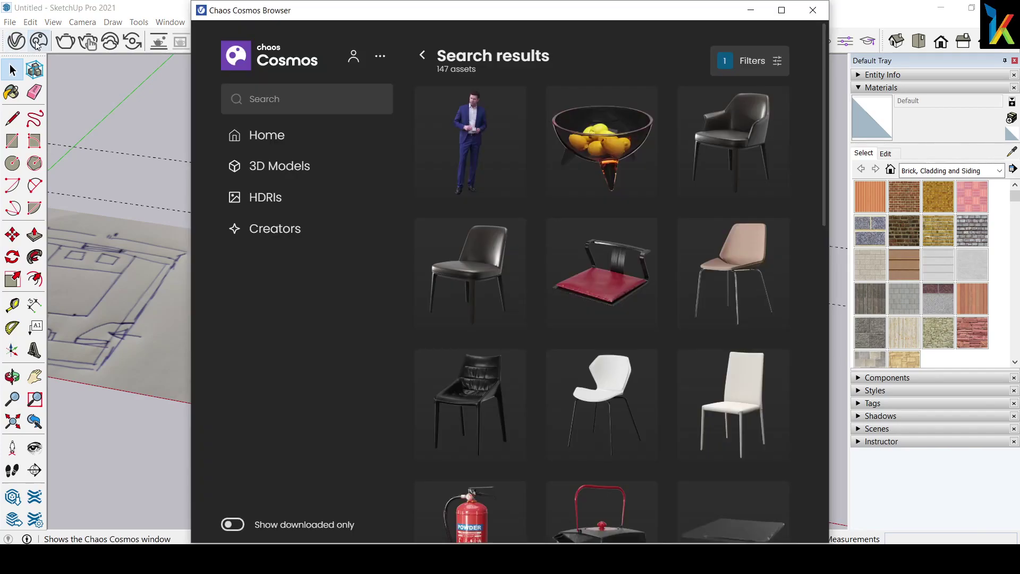
pyautogui.click(271, 165)
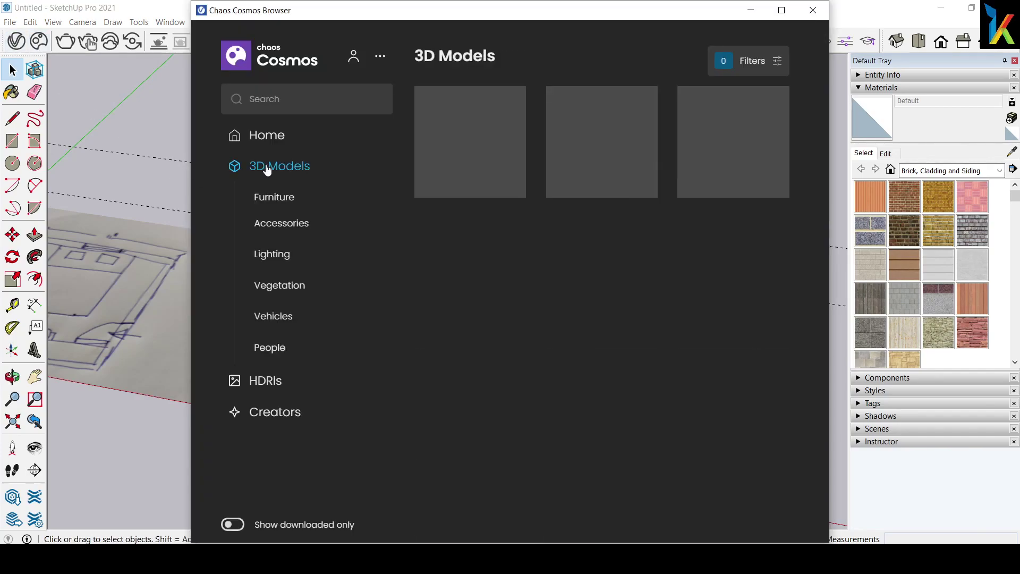
pyautogui.click(265, 136)
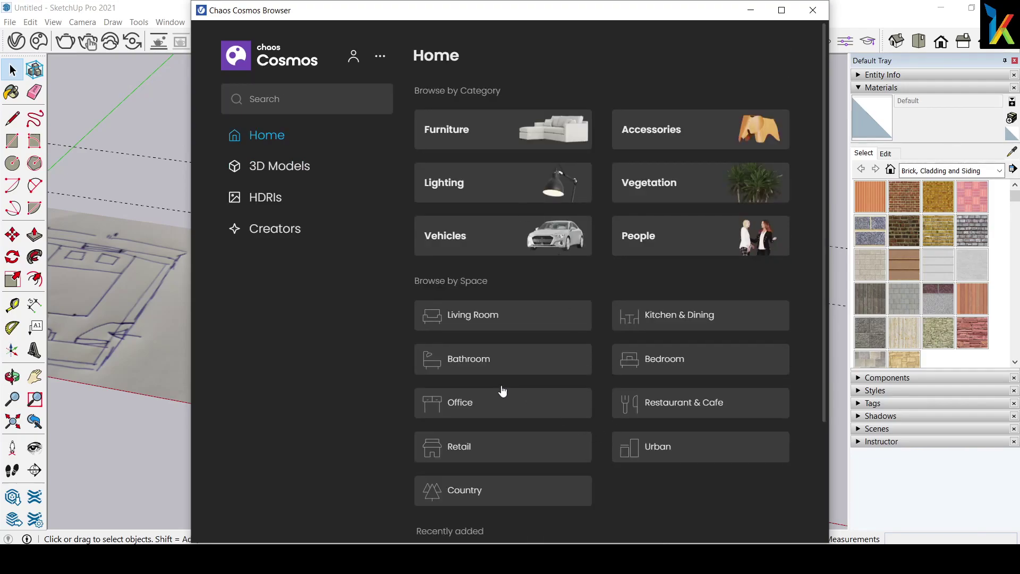
pyautogui.click(656, 360)
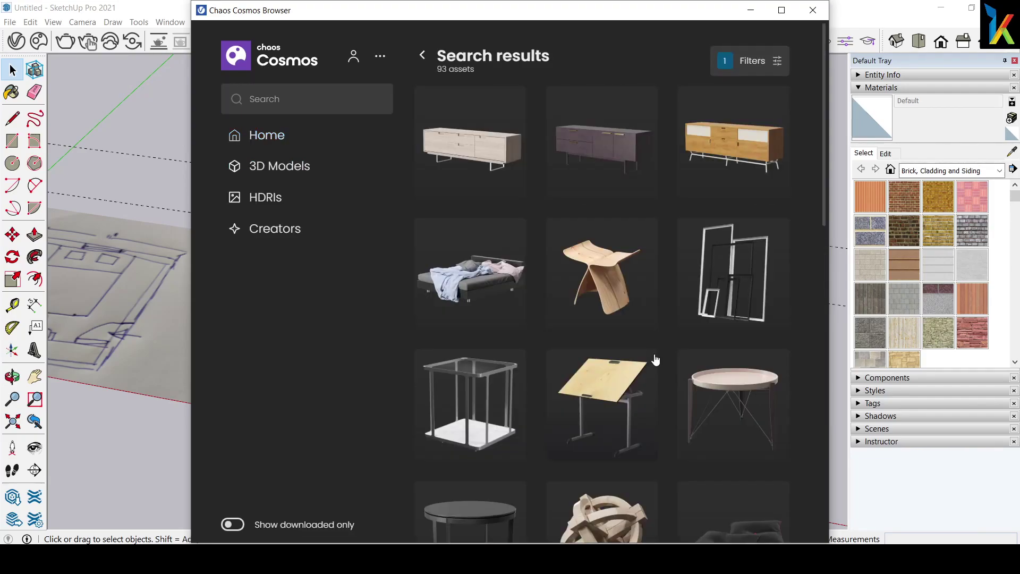
# Browse the bedroom assets and get Bed 004 downloaded, moving the Cosmos window aside and back.
pyautogui.scroll(-5, 637, 344)
pyautogui.scroll(-4, 637, 343)
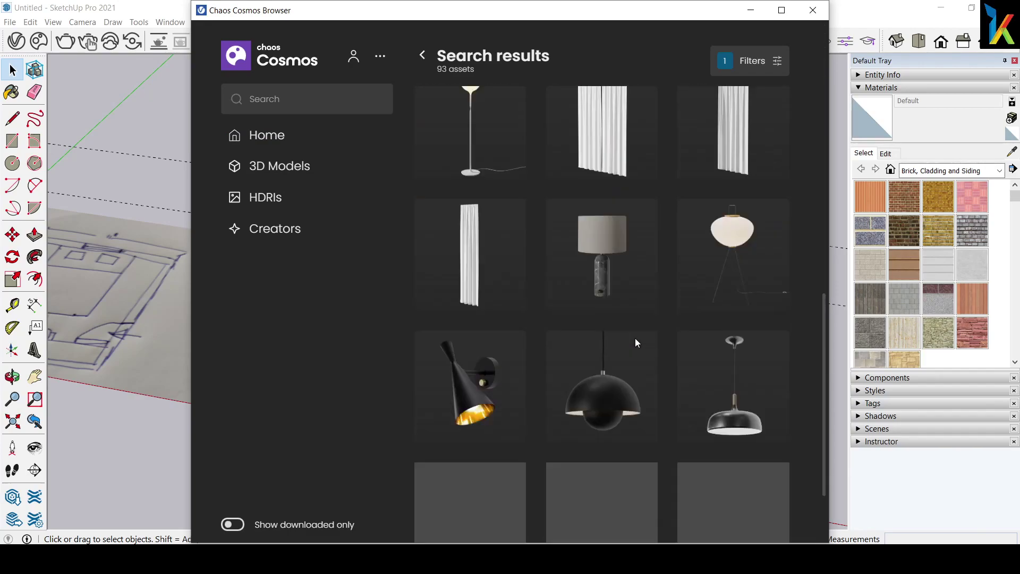
pyautogui.scroll(-5, 636, 343)
pyautogui.scroll(5, 636, 340)
pyautogui.scroll(5, 637, 340)
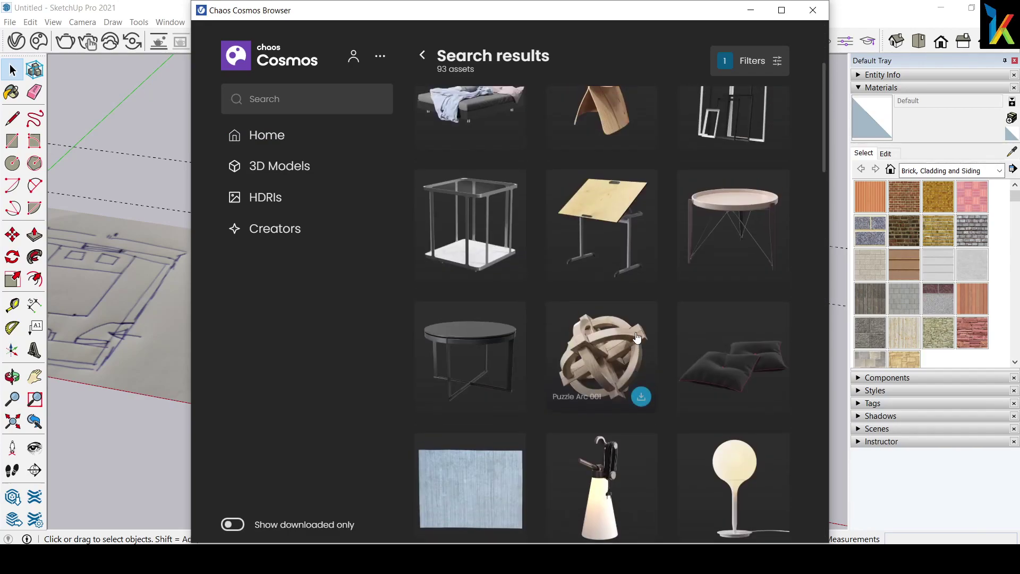
pyautogui.scroll(2, 632, 332)
pyautogui.moveTo(547, 21); pyautogui.dragTo(1019, 20)
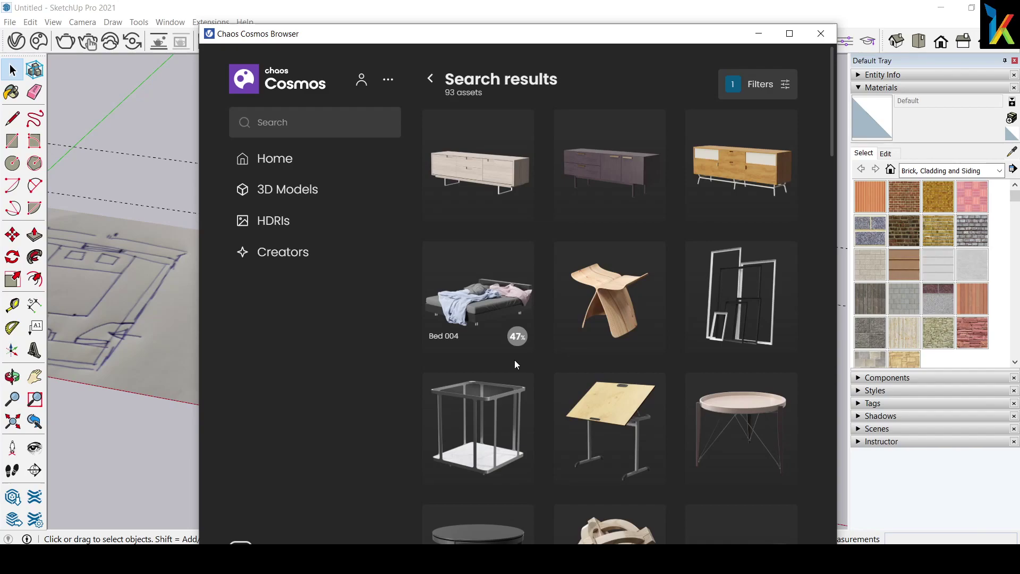
pyautogui.moveTo(476, 39); pyautogui.dragTo(439, 31)
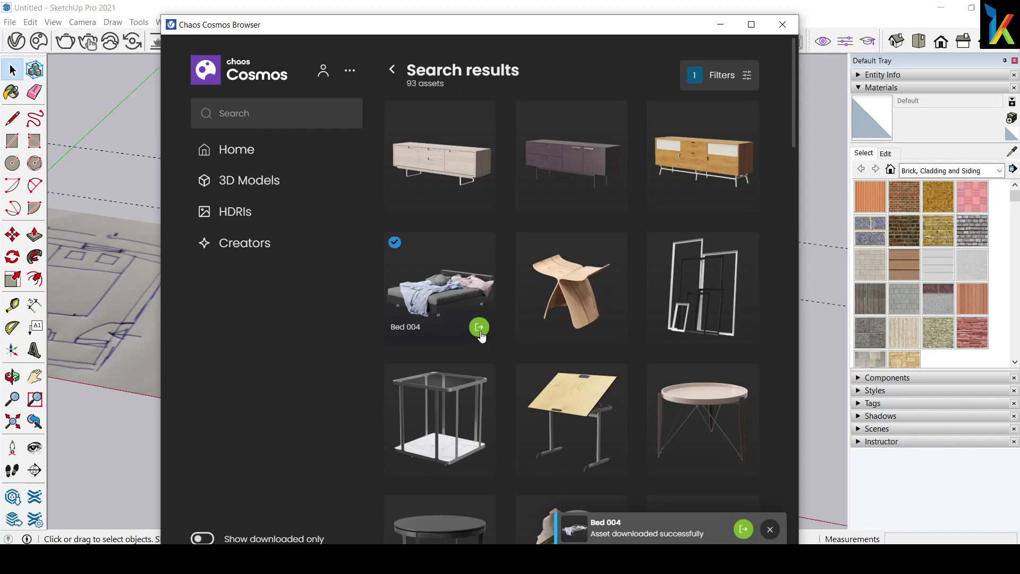
# Import Bed 004 and set one copy down inside the room.
pyautogui.click(480, 331)
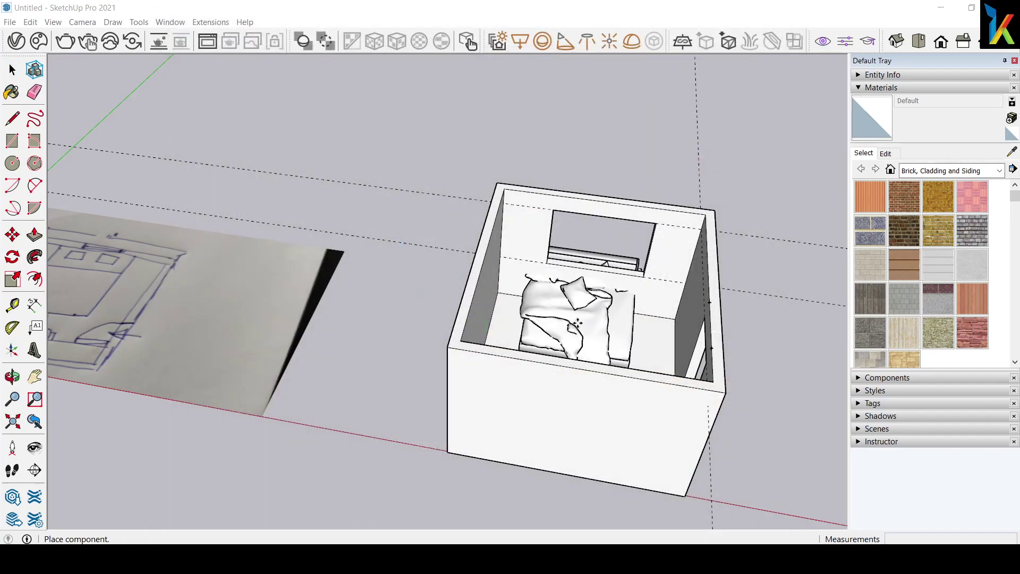
pyautogui.scroll(3, 576, 322)
pyautogui.moveTo(592, 365); pyautogui.dragTo(575, 360, button='middle')
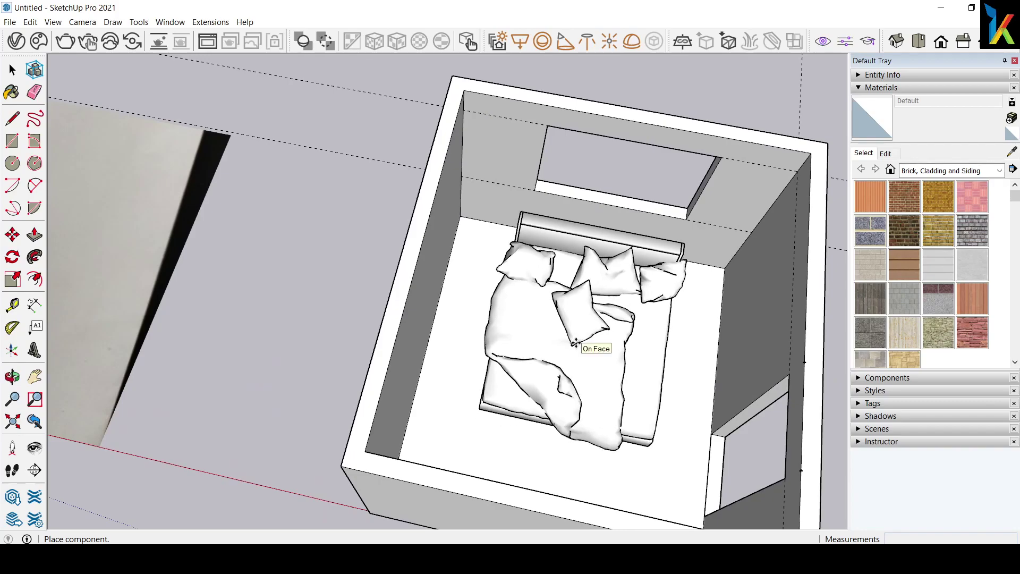
pyautogui.click(576, 338)
pyautogui.press('Escape')
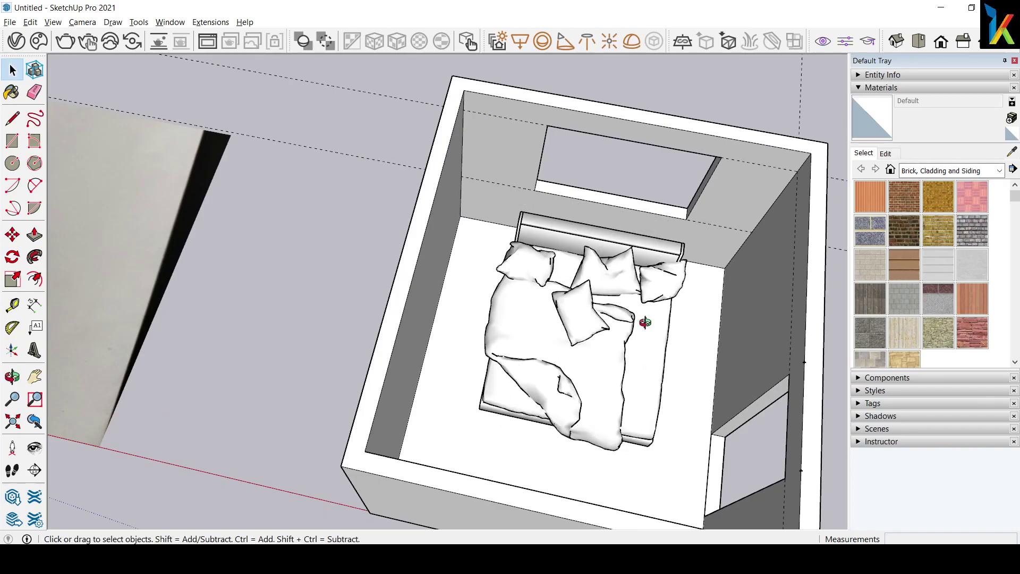
# Select the bed and move it into position beside the window wall.
pyautogui.moveTo(649, 319)
pyautogui.mouseDown(button='middle')
pyautogui.moveTo(383, 269)
pyautogui.moveTo(621, 410)
pyautogui.moveTo(583, 428)
pyautogui.mouseUp(button='middle')
pyautogui.click(621, 409)
pyautogui.scroll(3, 599, 401)
pyautogui.scroll(2, 583, 376)
pyautogui.moveTo(583, 377); pyautogui.dragTo(567, 318, button='middle')
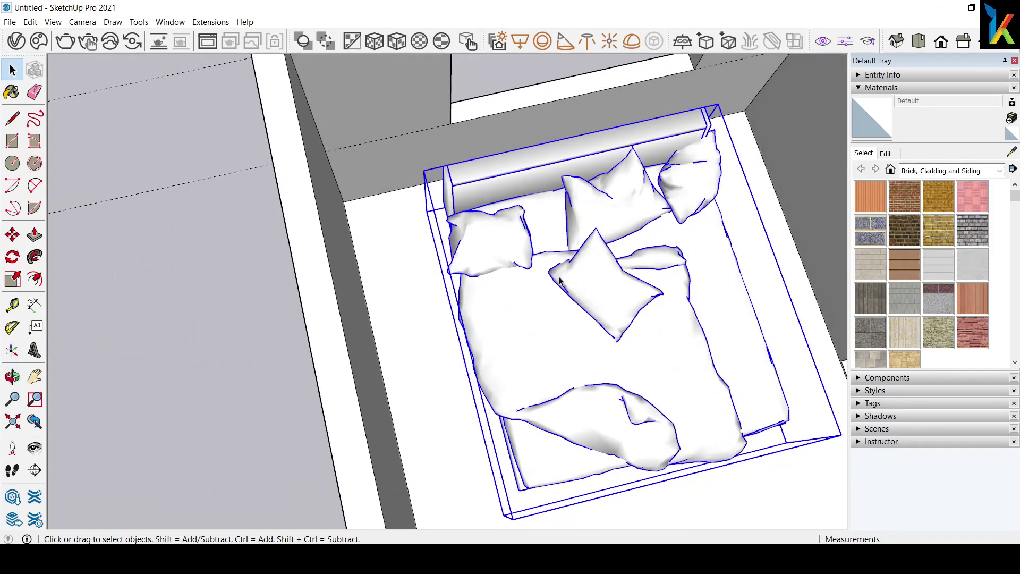
pyautogui.press('m')
pyautogui.click(411, 349)
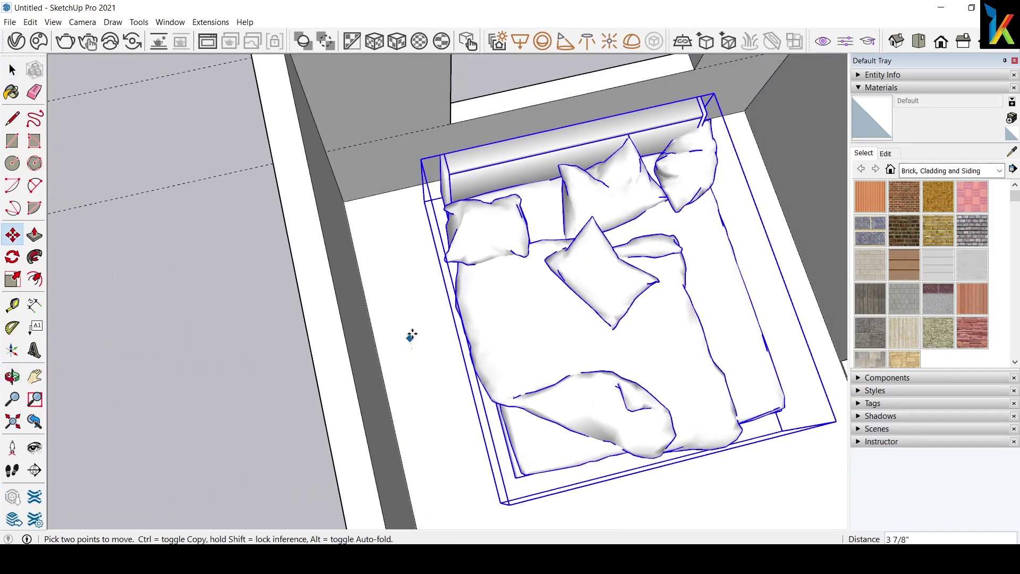
pyautogui.click(406, 316)
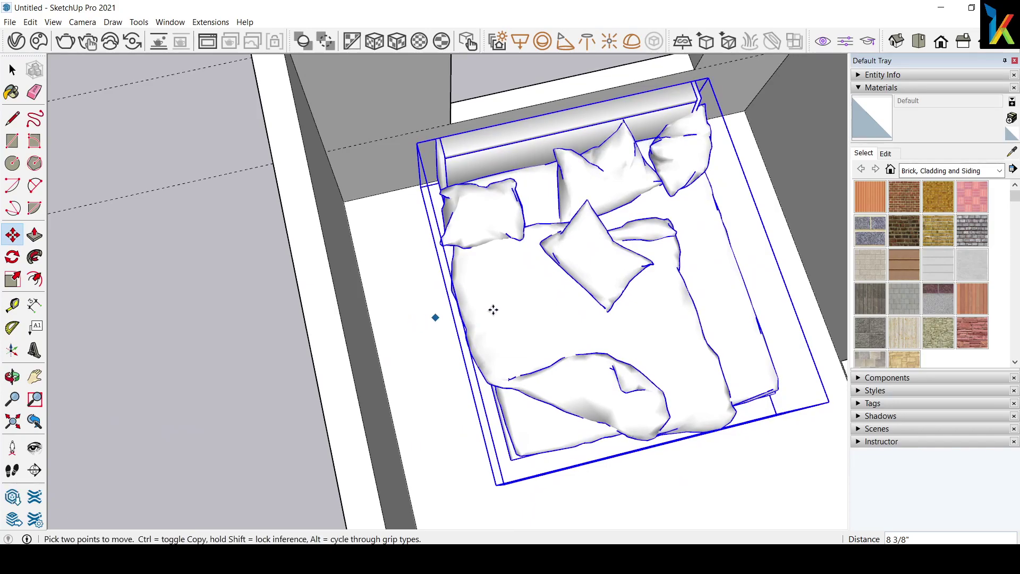
# Orbit and zoom to review the bed's placement in the room.
pyautogui.moveTo(492, 308)
pyautogui.mouseDown(button='middle')
pyautogui.moveTo(513, 175)
pyautogui.moveTo(453, 278)
pyautogui.mouseUp(button='middle')
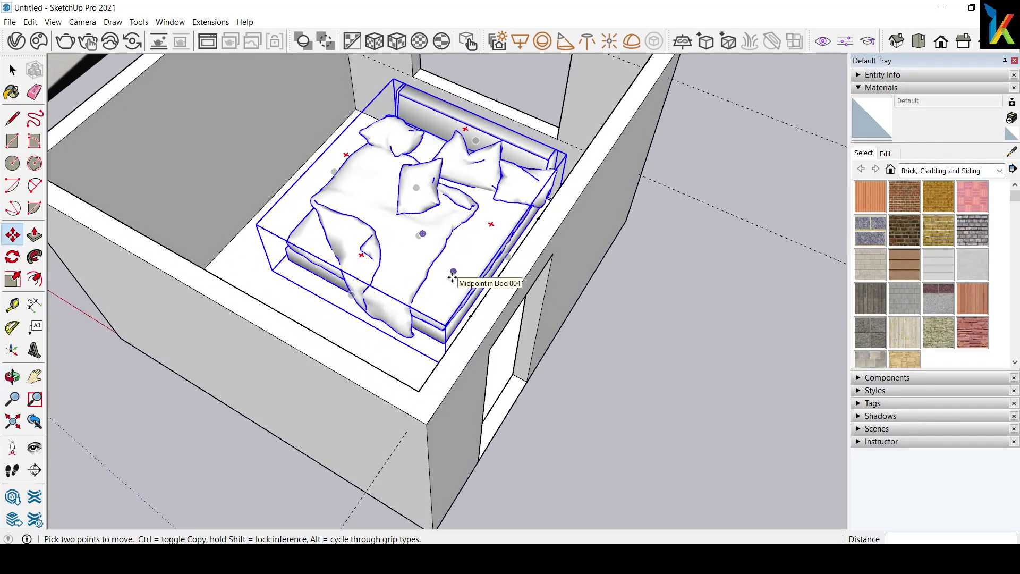
pyautogui.moveTo(452, 277)
pyautogui.mouseDown(button='middle')
pyautogui.moveTo(591, 386)
pyautogui.moveTo(430, 353)
pyautogui.moveTo(547, 298)
pyautogui.mouseUp(button='middle')
pyautogui.scroll(2, 534, 302)
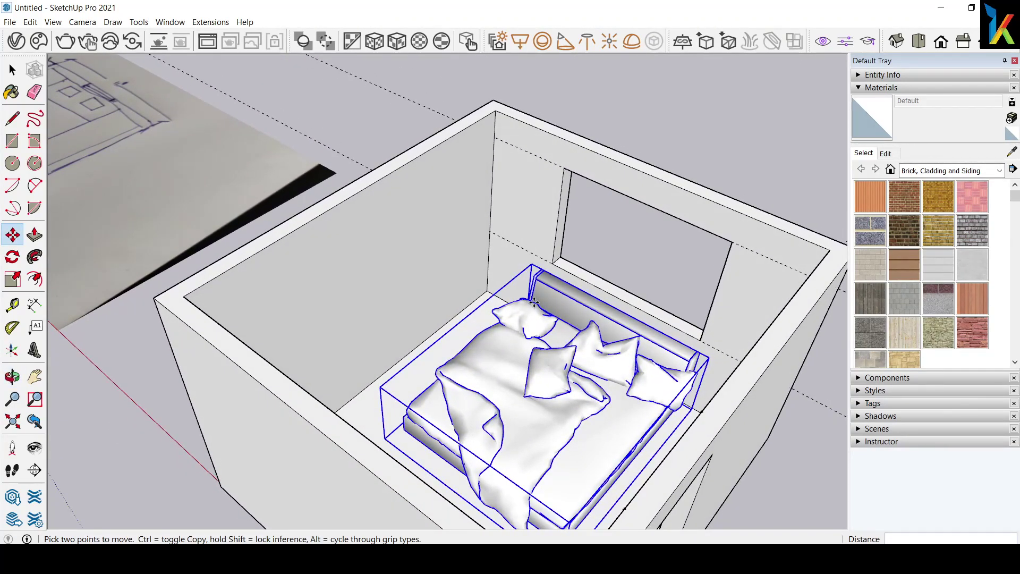